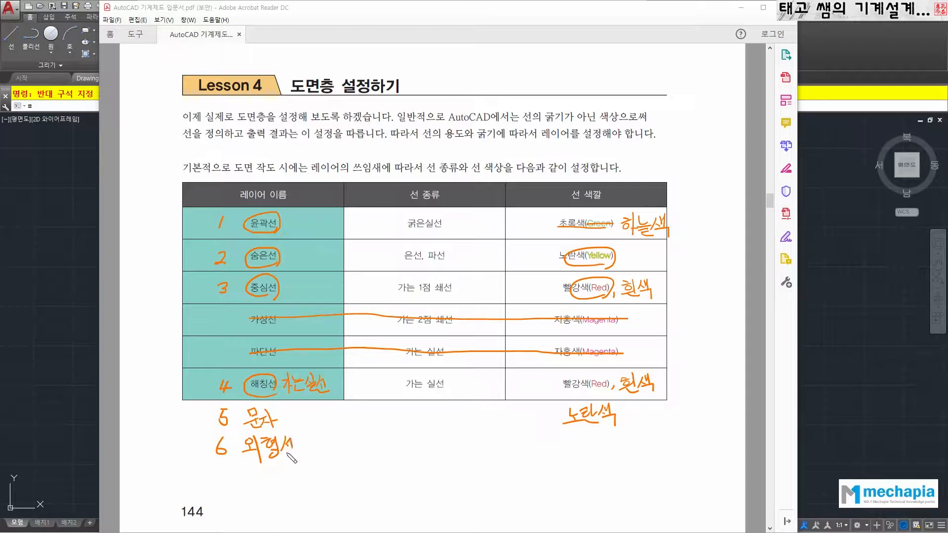
Step: Handwrite 외형선 with the colour 초록색 as the sixth row under the layer table, and mark and bracket the colour entries
drag(287, 452, 301, 458)
mouse_move(572, 438)
mouse_down()
mouse_move(580, 459)
mouse_move(587, 445)
mouse_move(603, 447)
mouse_move(606, 459)
mouse_move(617, 439)
mouse_move(626, 455)
mouse_move(640, 452)
mouse_up()
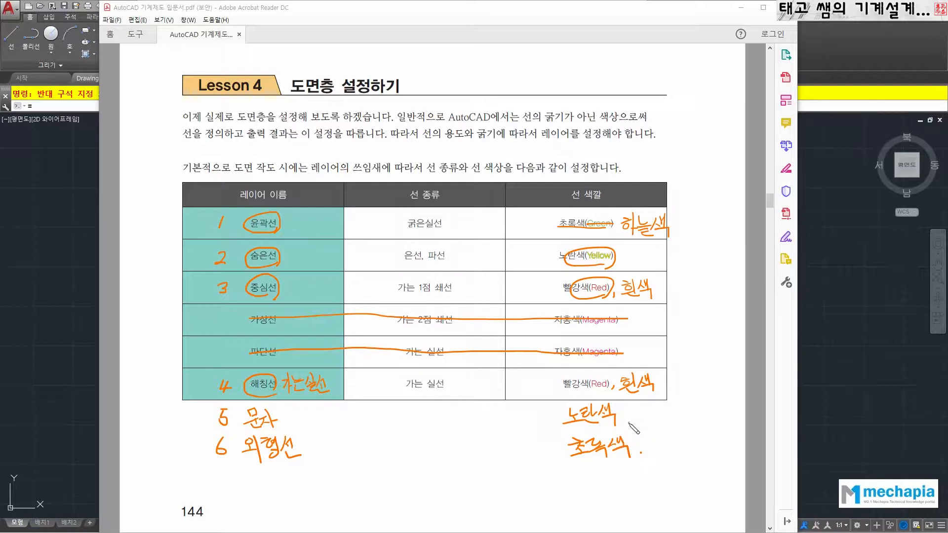
click(659, 391)
click(661, 299)
click(677, 237)
mouse_move(683, 223)
mouse_down()
mouse_move(677, 380)
mouse_move(649, 434)
mouse_up()
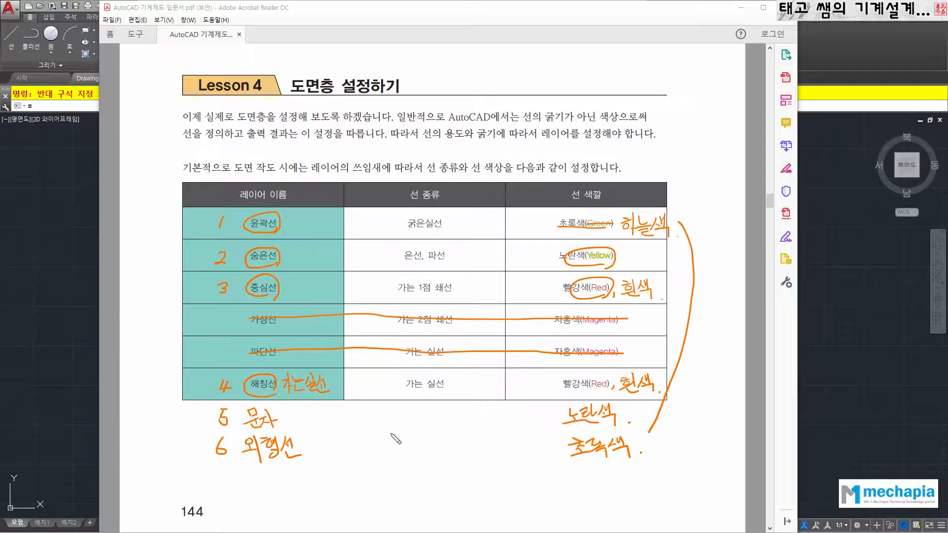
Step: Handwrite ATC with a double underline below the layer table, and erase it
drag(388, 434, 386, 466)
mouse_move(389, 432)
mouse_down()
mouse_move(408, 465)
mouse_move(403, 448)
mouse_move(428, 430)
mouse_move(419, 461)
mouse_up()
drag(443, 425, 445, 458)
drag(385, 475, 447, 458)
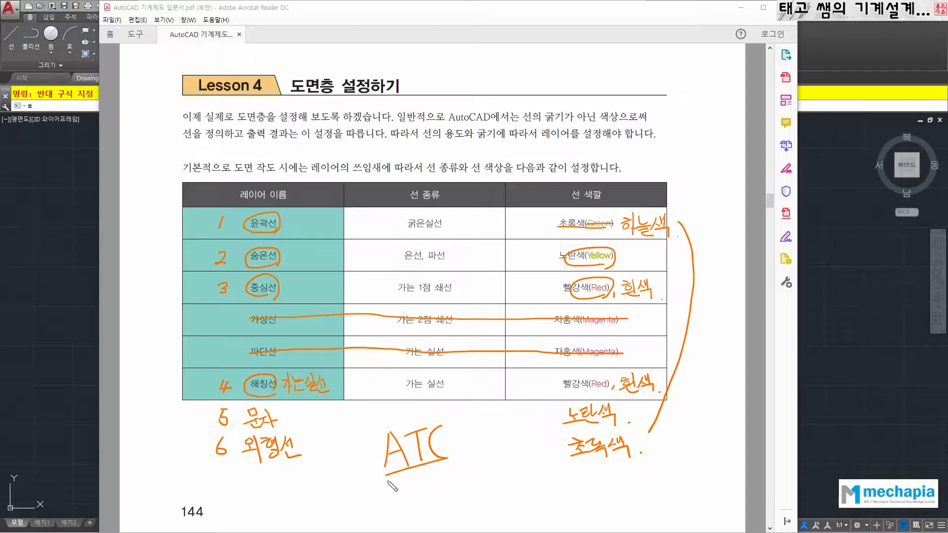
drag(387, 481, 440, 468)
mouse_move(409, 475)
mouse_down()
mouse_move(414, 481)
mouse_move(390, 471)
mouse_move(397, 444)
mouse_move(421, 450)
mouse_move(420, 435)
mouse_up()
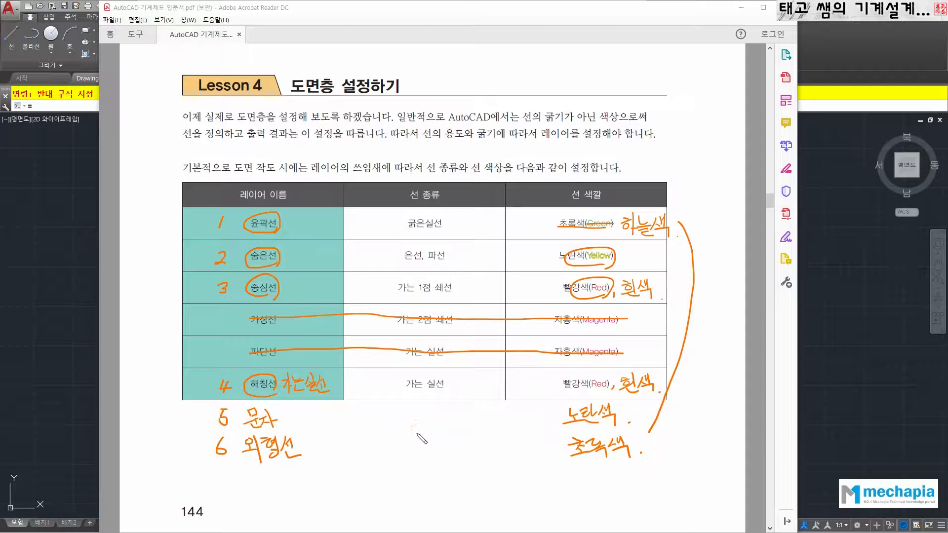
Step: Clear all pen annotations from the PDF page and switch to AutoCAD
click(640, 452)
key(Escape)
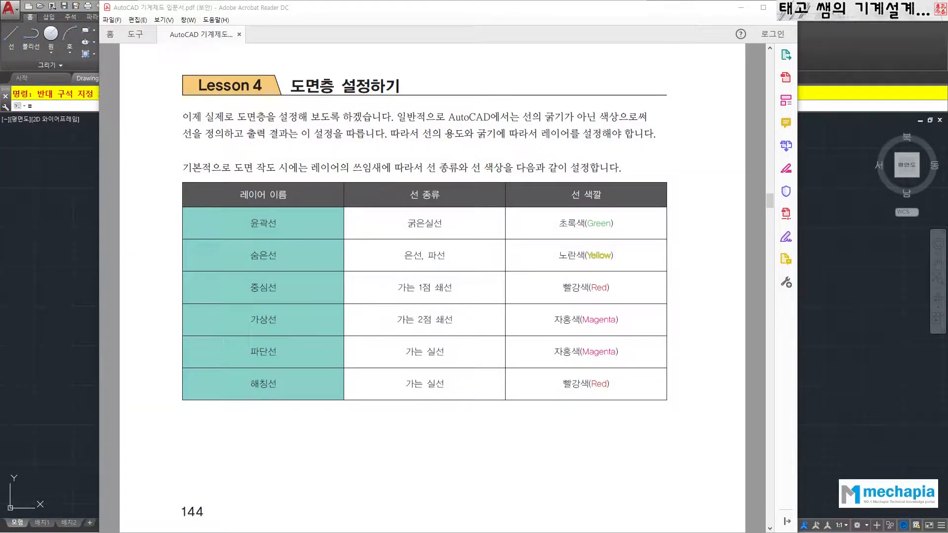
click(740, 7)
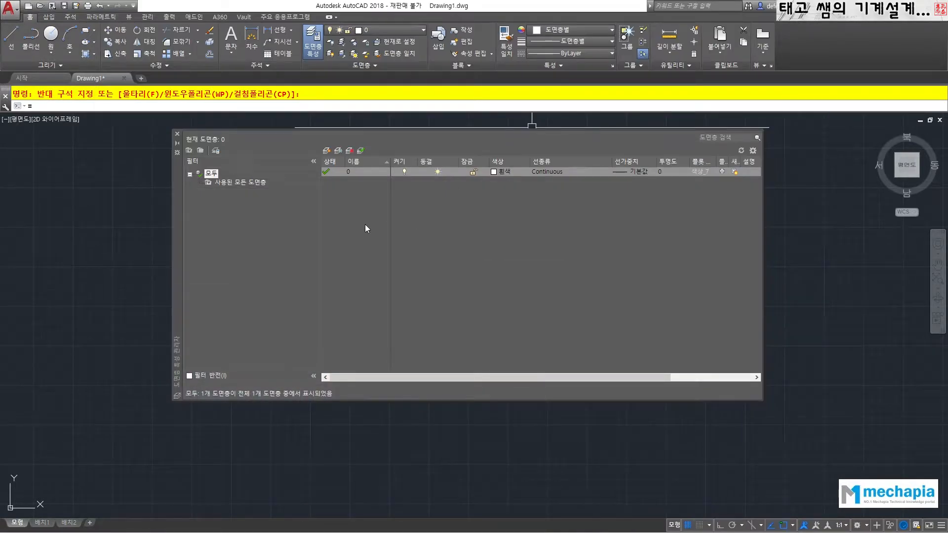
Step: Create six new layers in the layer properties manager, keeping their default names
click(346, 140)
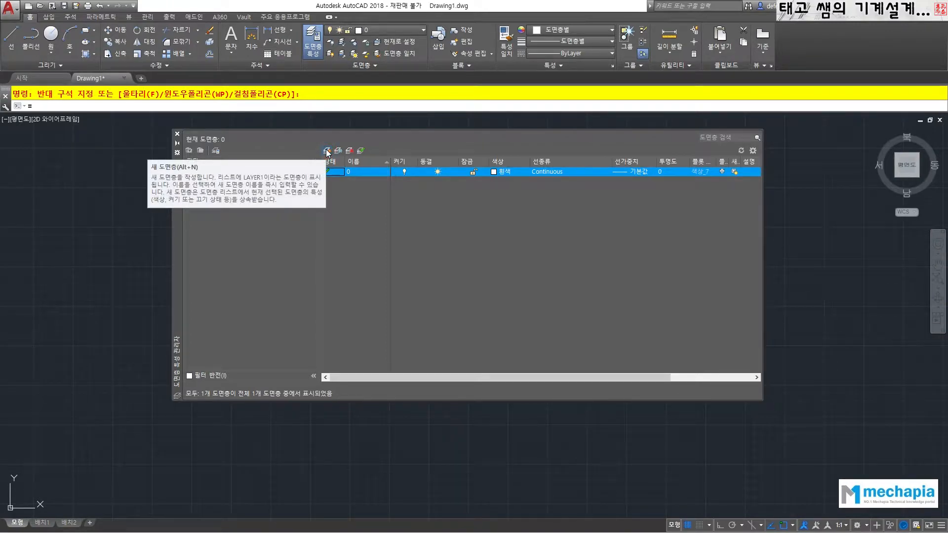
click(327, 151)
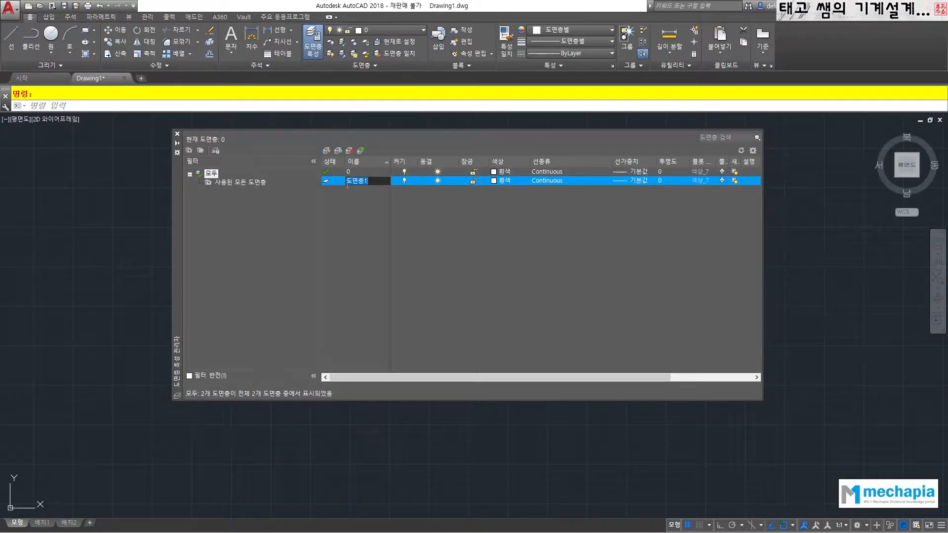
click(327, 151)
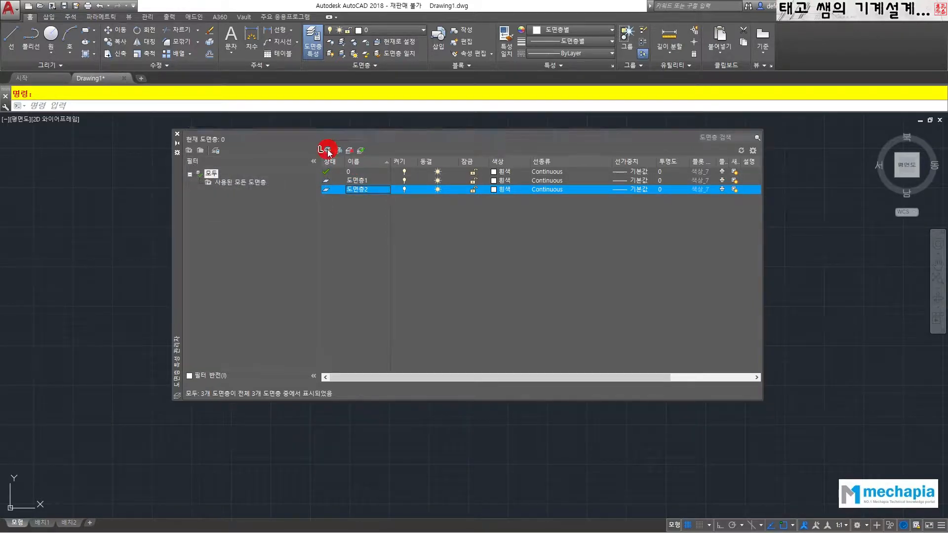
click(327, 151)
click(327, 150)
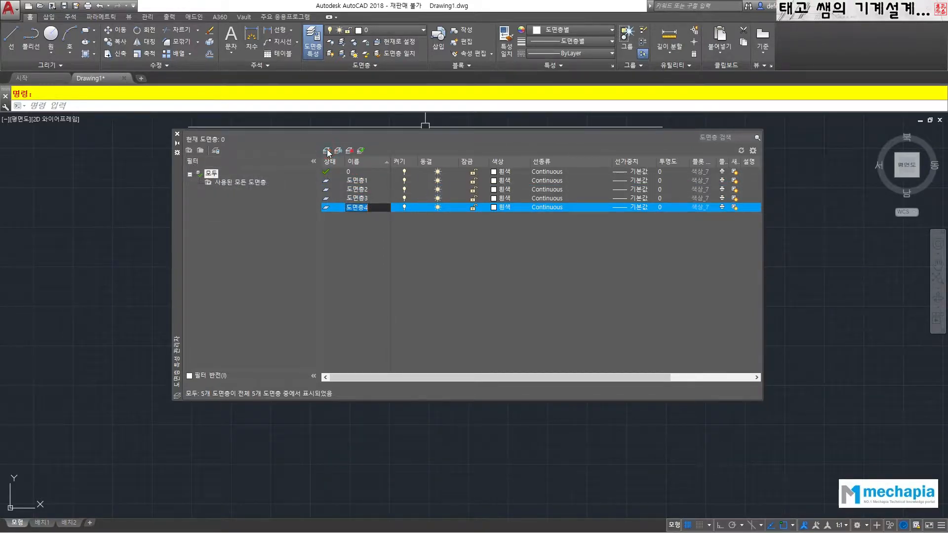
click(327, 150)
click(327, 150)
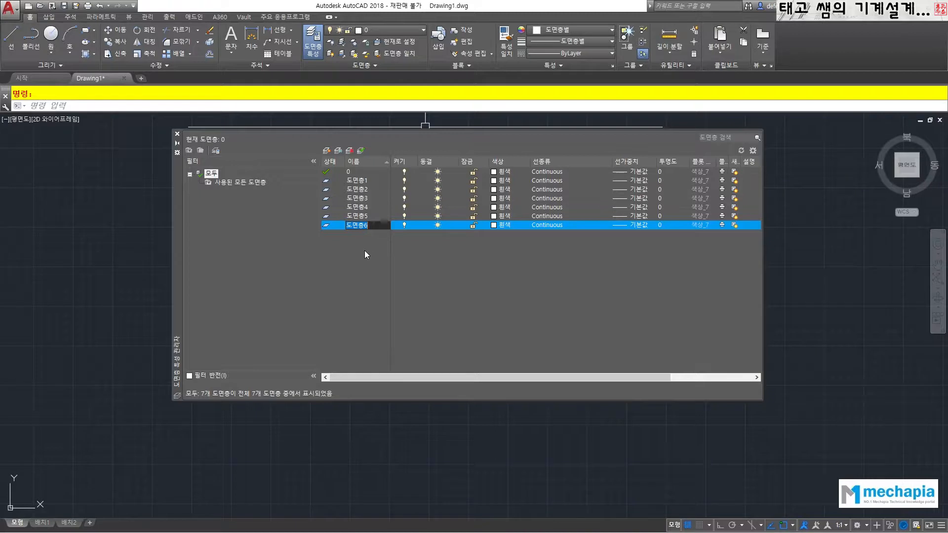
click(359, 181)
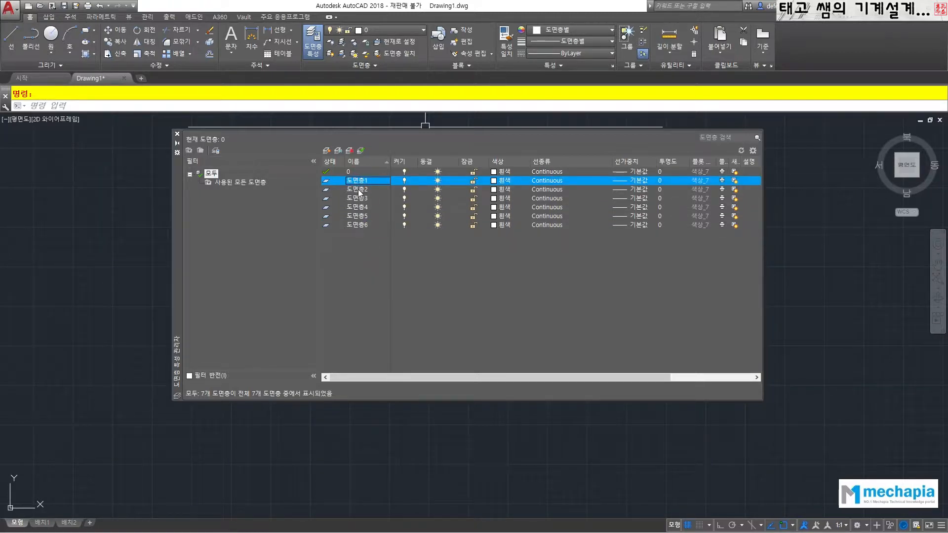
click(359, 191)
click(357, 198)
click(359, 208)
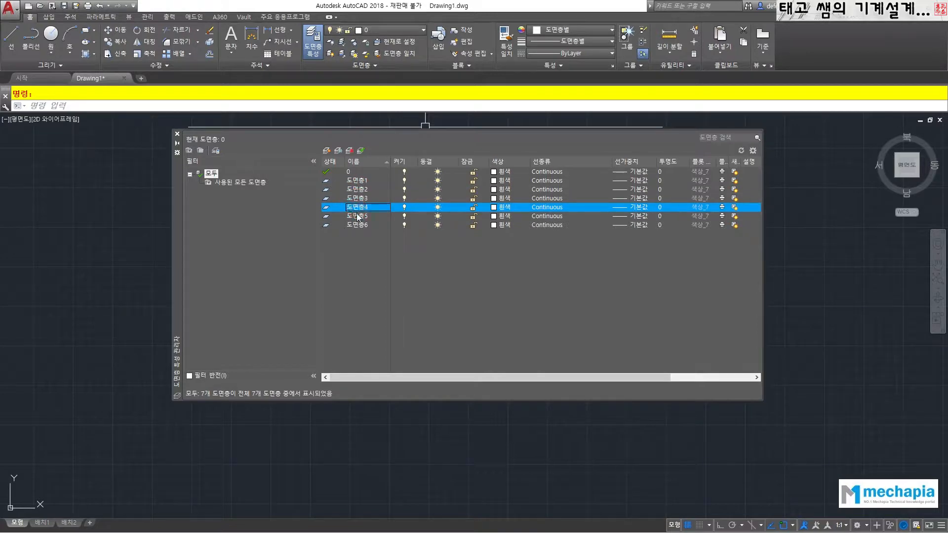
click(357, 216)
click(357, 224)
click(359, 181)
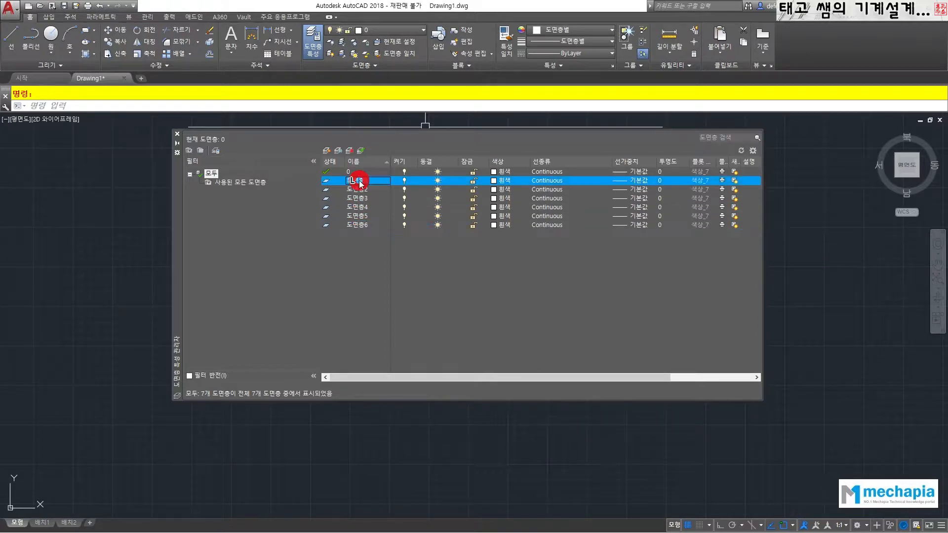
click(358, 190)
click(359, 181)
click(361, 199)
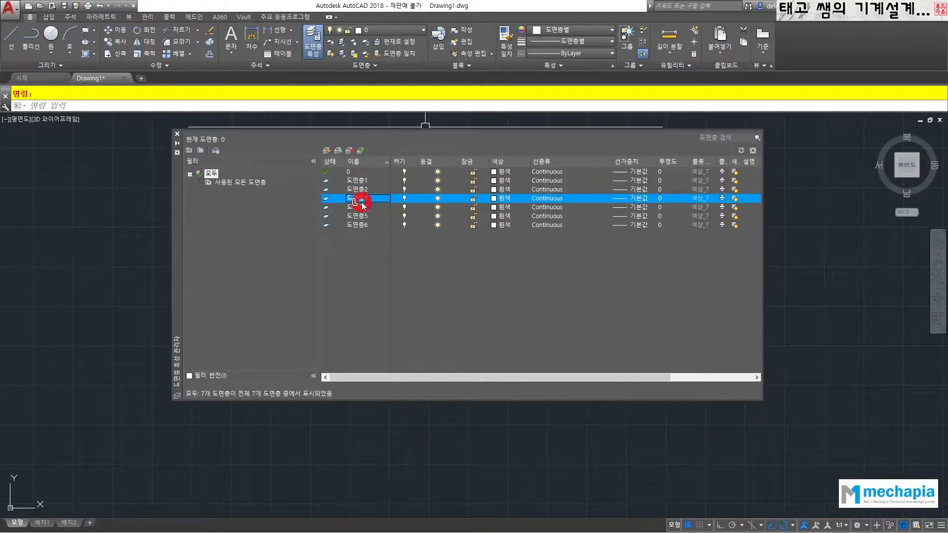
click(358, 189)
Step: Rename the layer 도면층1 as 외형선
click(359, 181)
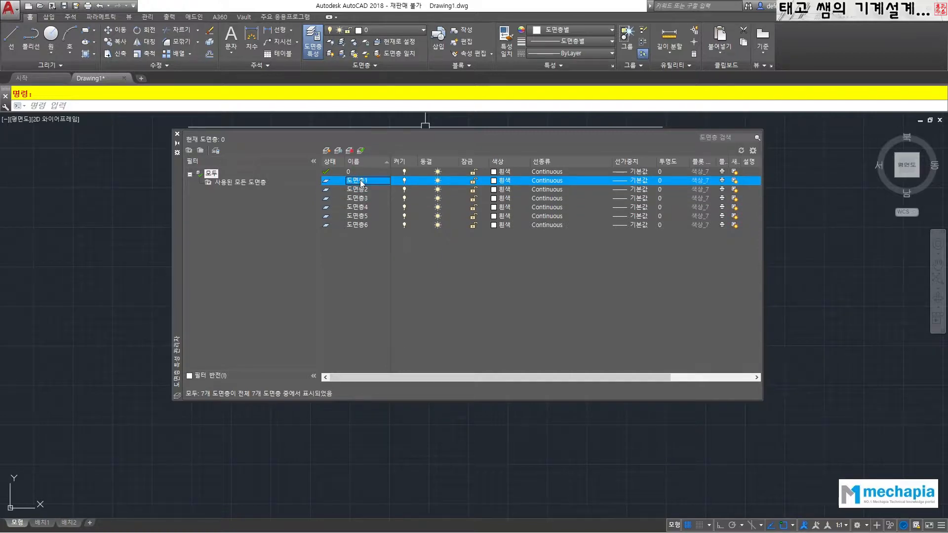
right_click(362, 183)
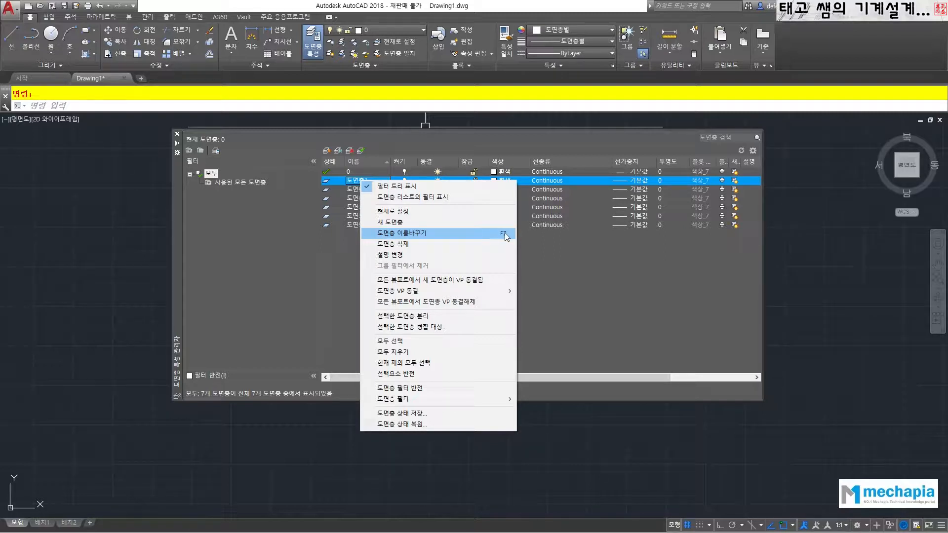
click(415, 234)
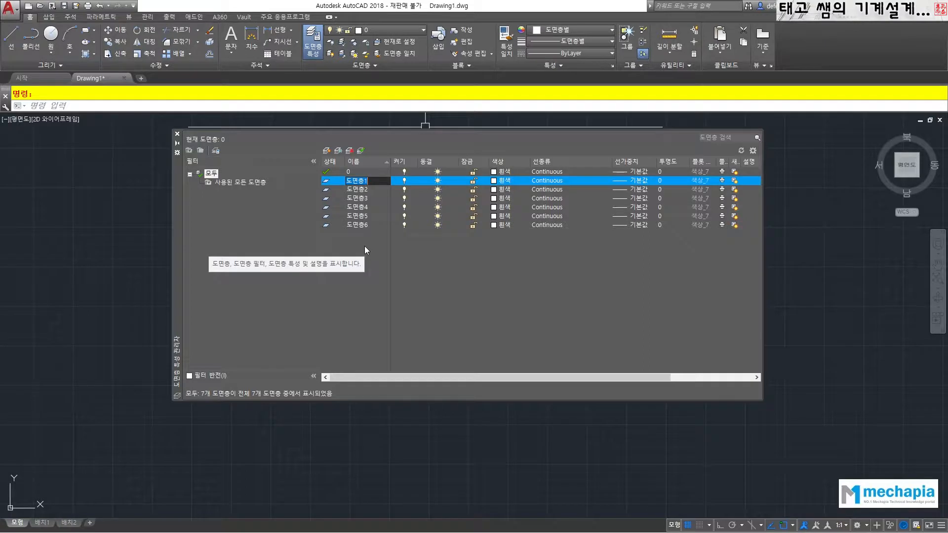
key(BackSpace)
key(BackSpace)
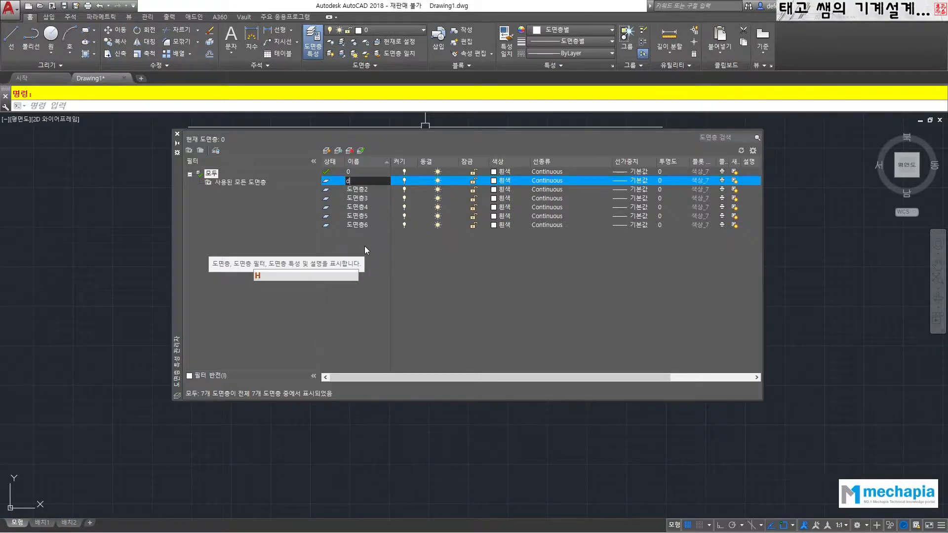
text(외)
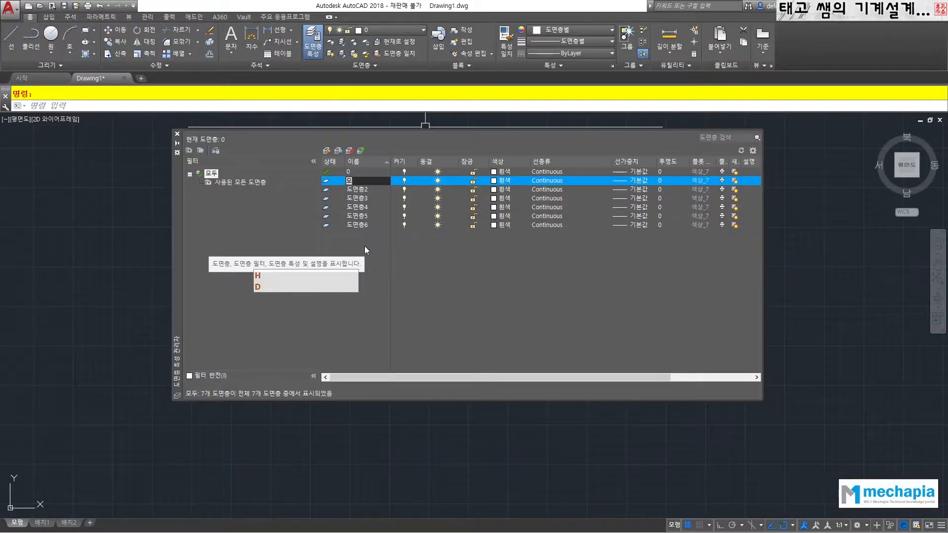
text(형선)
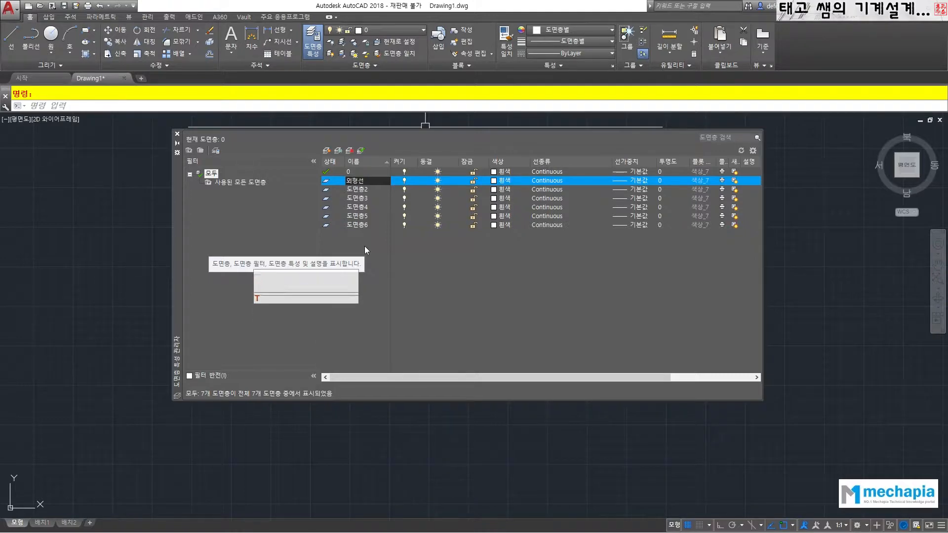
key(Return)
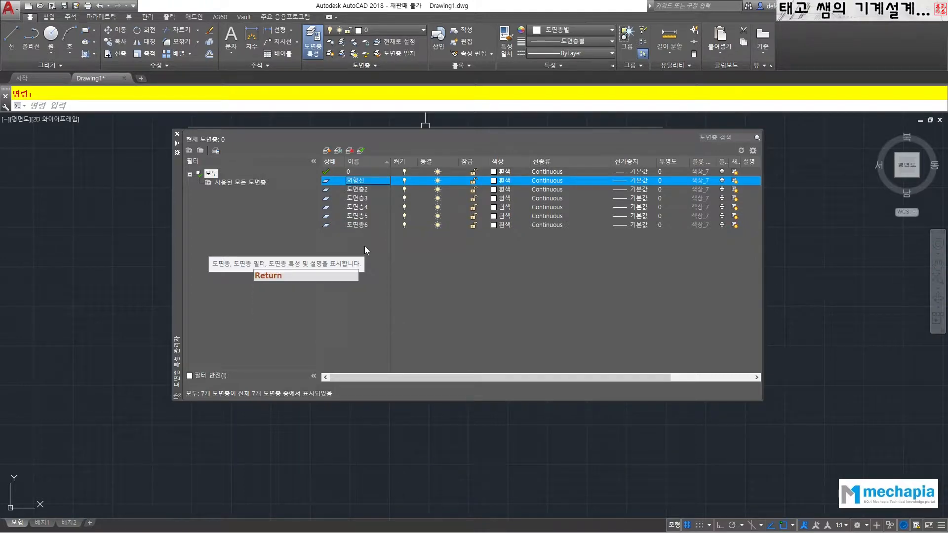
Step: Rename the layer 도면층2 as 숨은선 and the layer 도면층3 as 가는실선
click(361, 190)
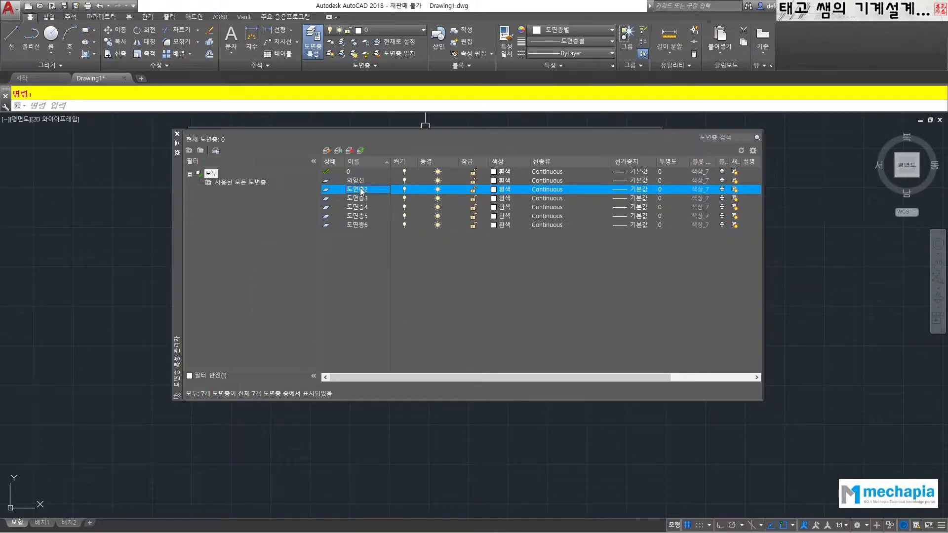
click(360, 192)
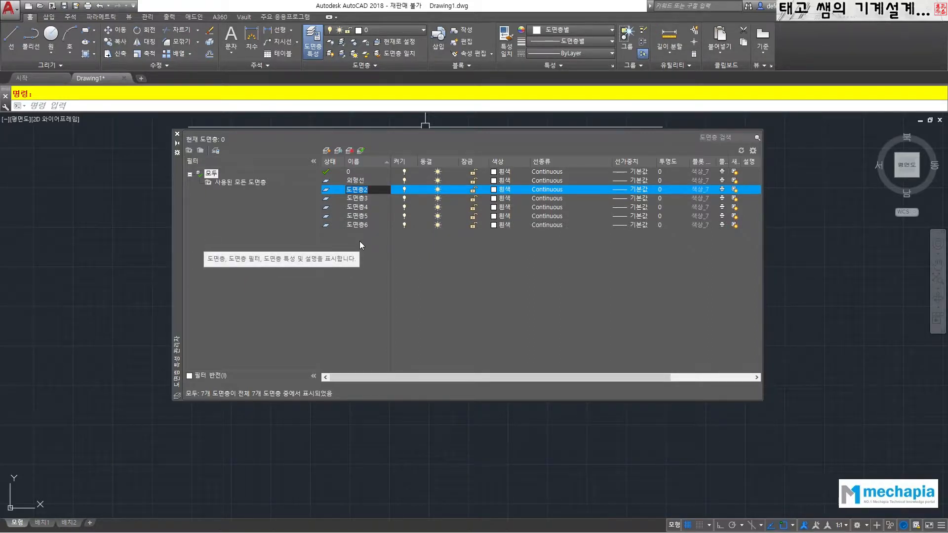
text(수ㅁ은선)
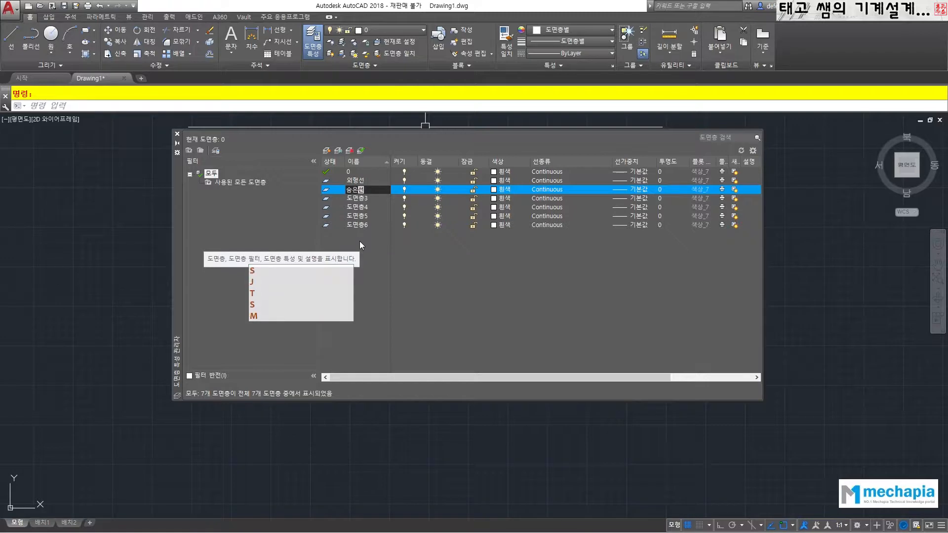
double_click(357, 198)
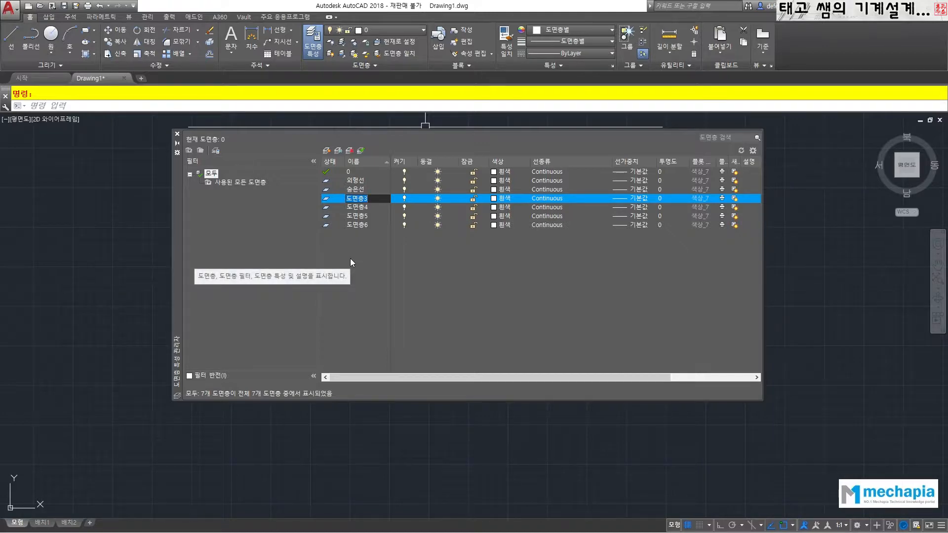
text(가는실)
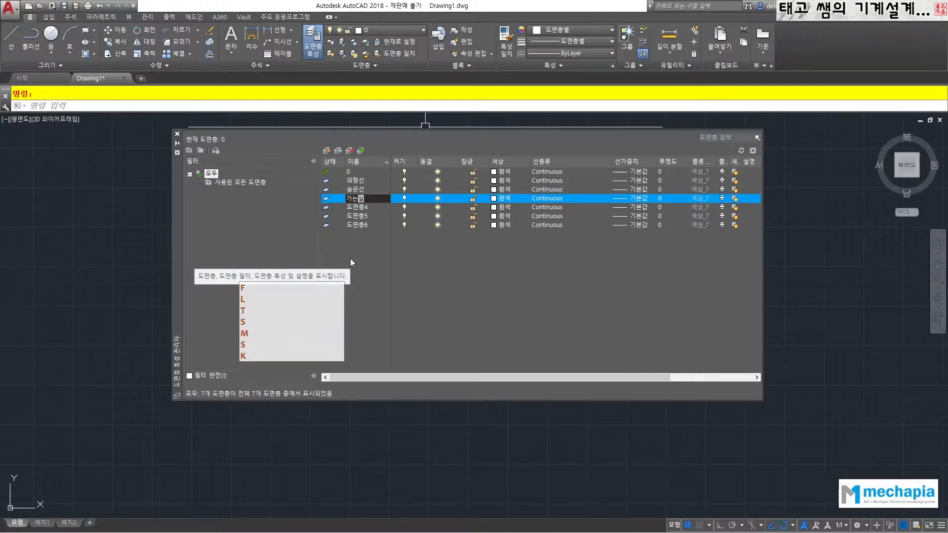
text(서ㄴ)
Step: Rename the layer 도면층4 as 중심선 and the layer 도면층5 as 윤곽선
double_click(359, 206)
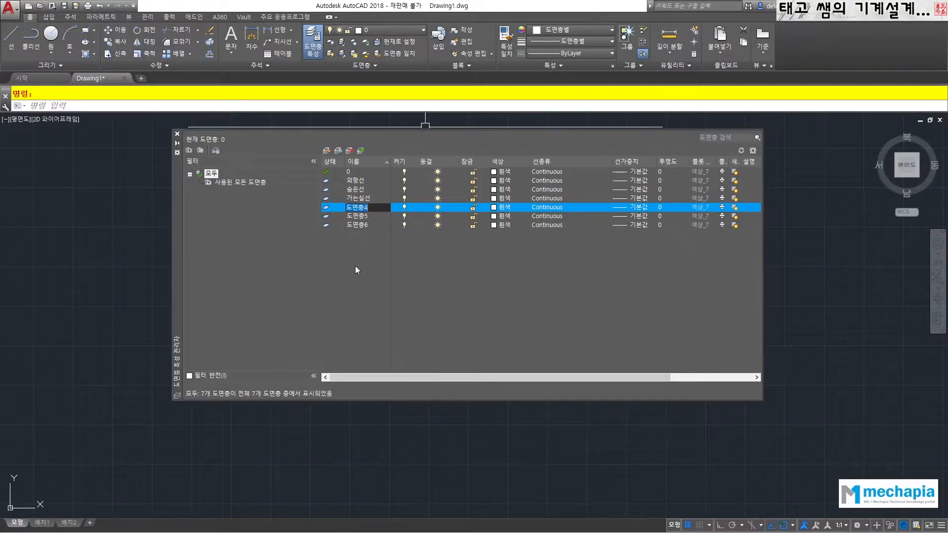
text(중심서)
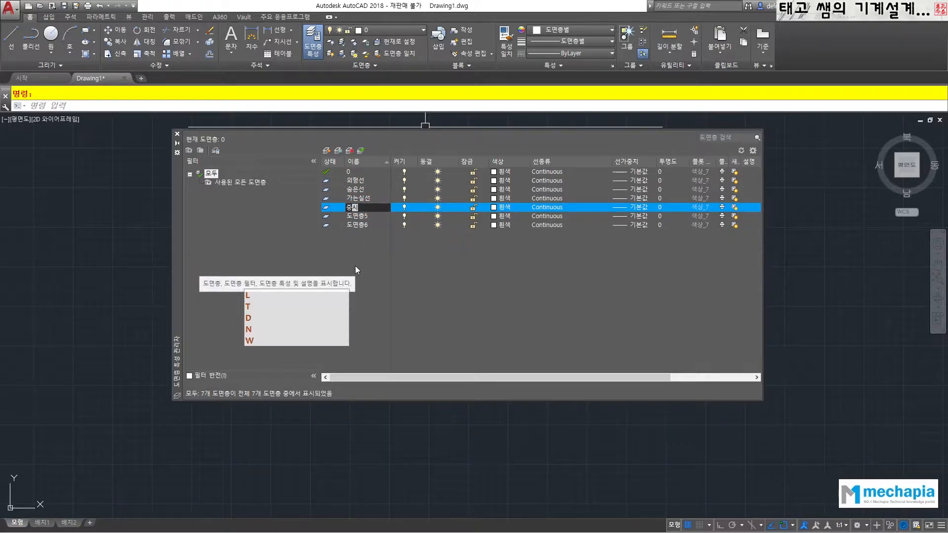
text(ㄴ)
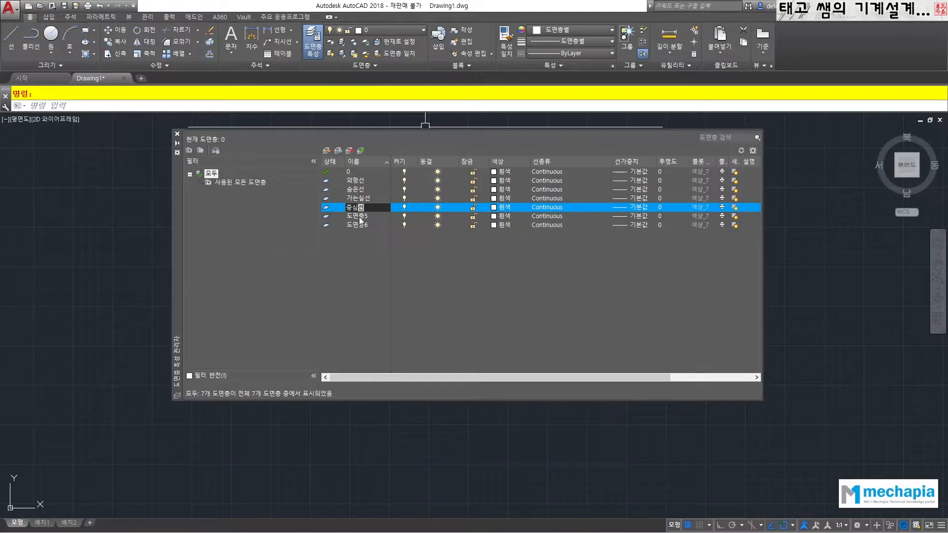
double_click(359, 216)
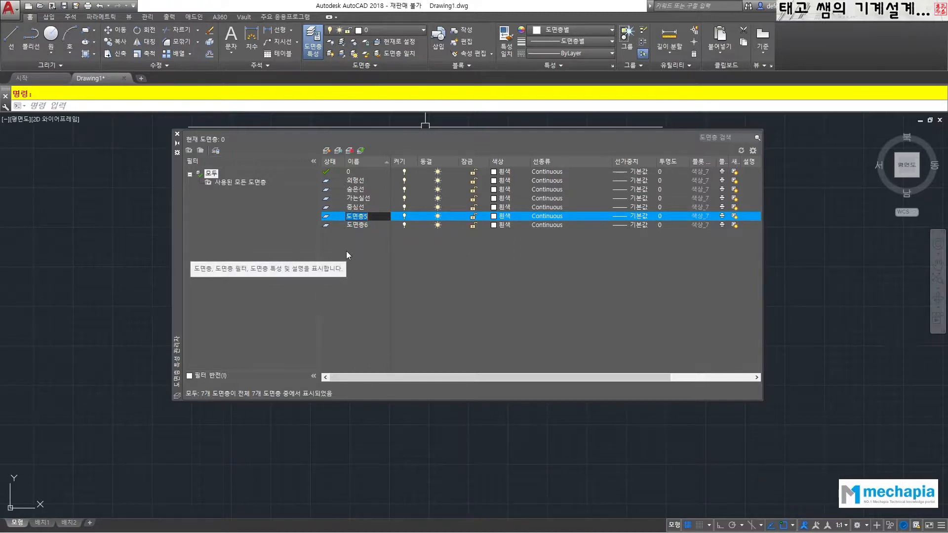
text(윤곽)
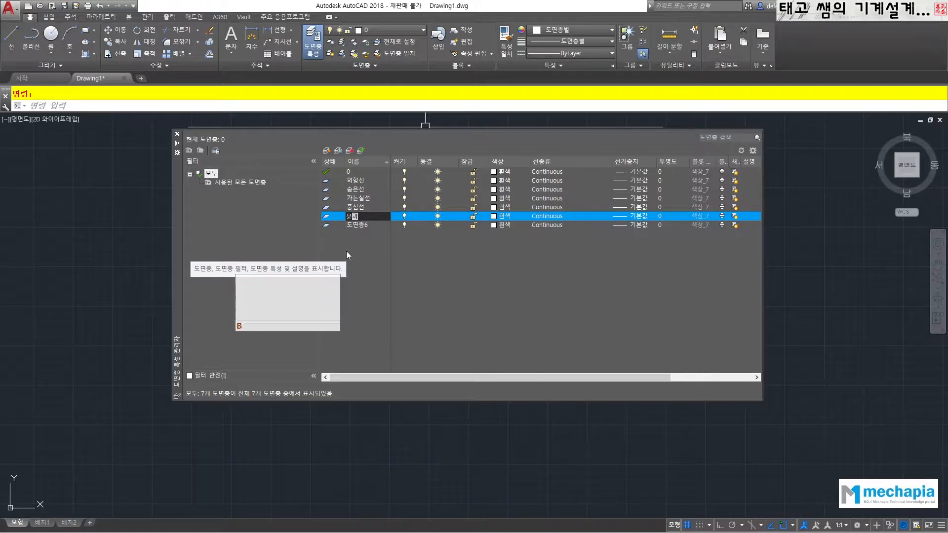
text(선)
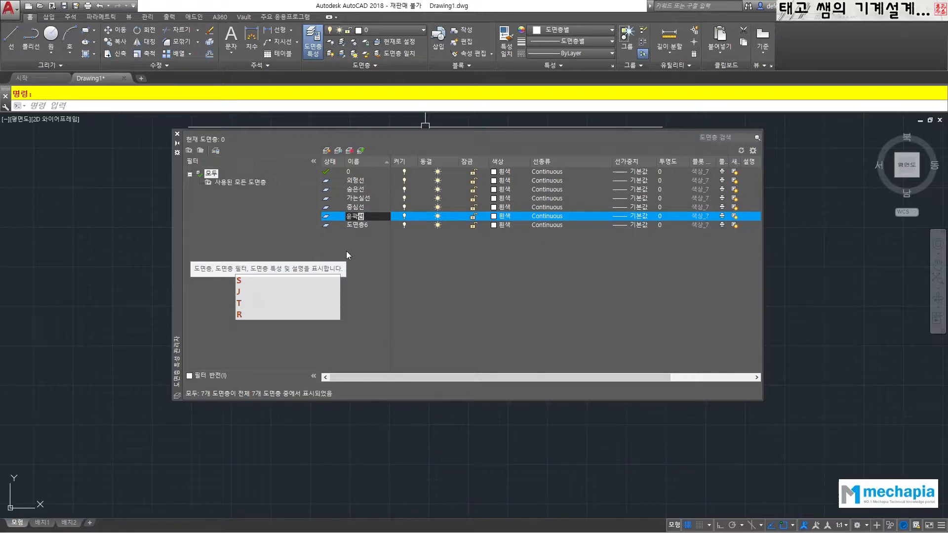
Step: Rename the layer 도면층6 as 문자
double_click(359, 226)
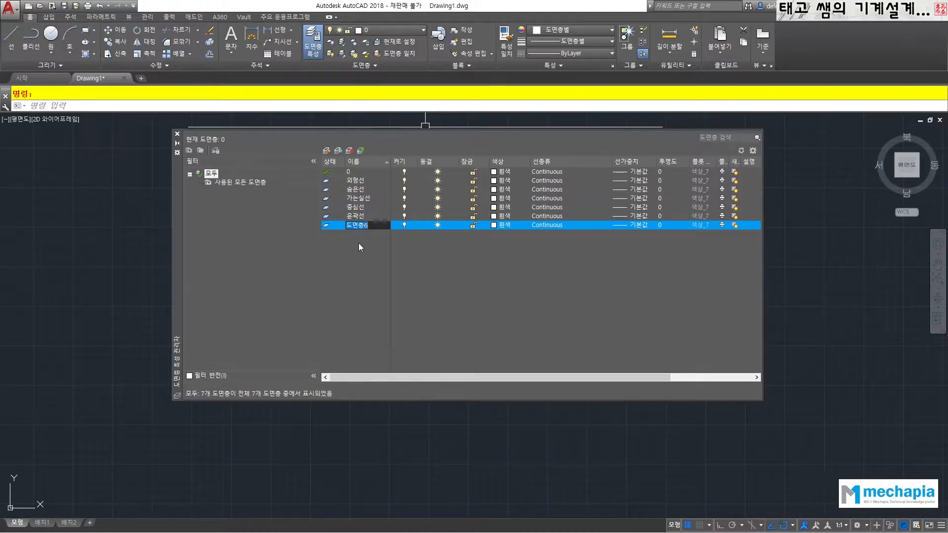
text(문자)
click(349, 181)
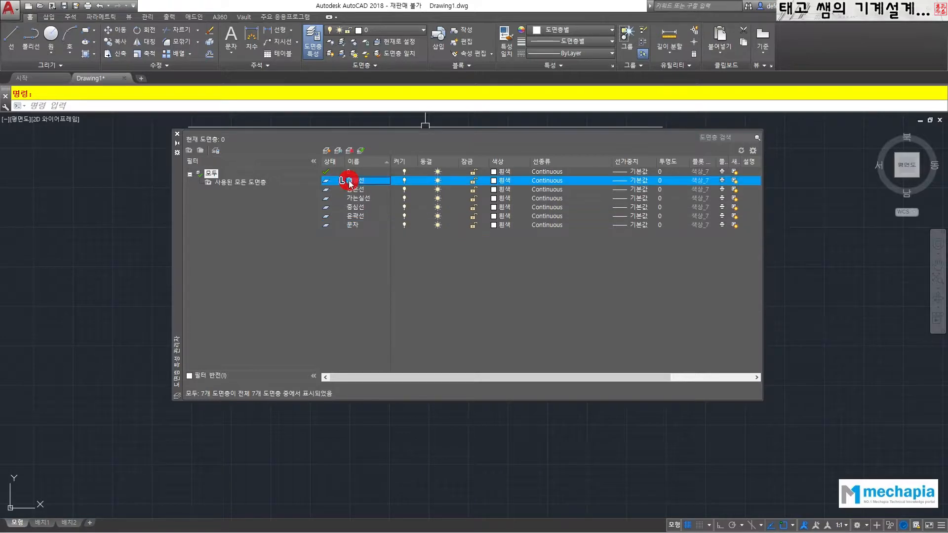
Step: Set the colour of the 외형선 layer to green (초록색) and the 숨은선 layer to yellow (노란색)
click(493, 181)
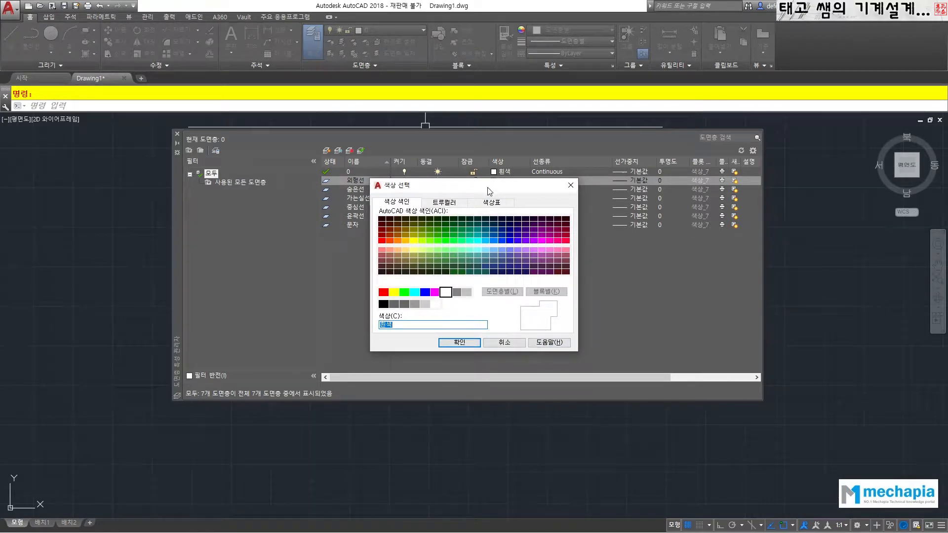
drag(489, 191, 495, 222)
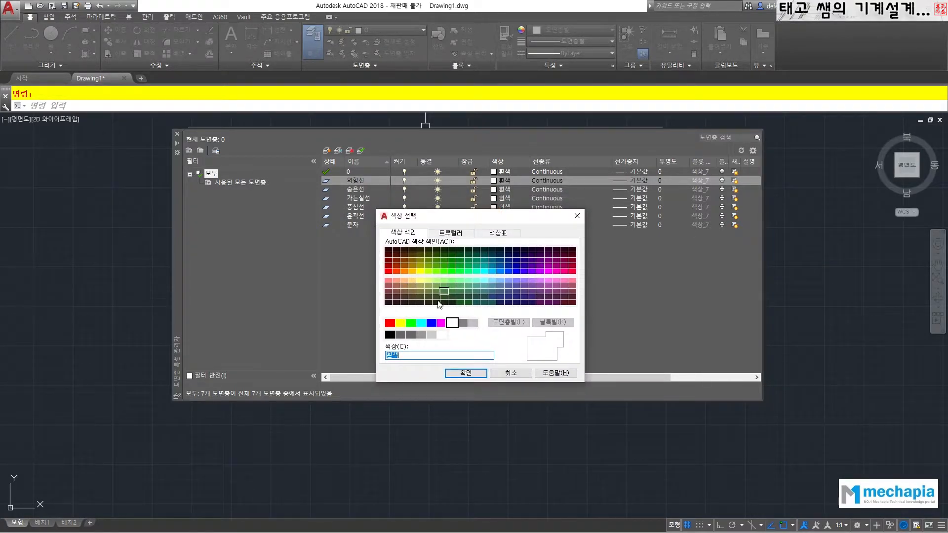
click(410, 323)
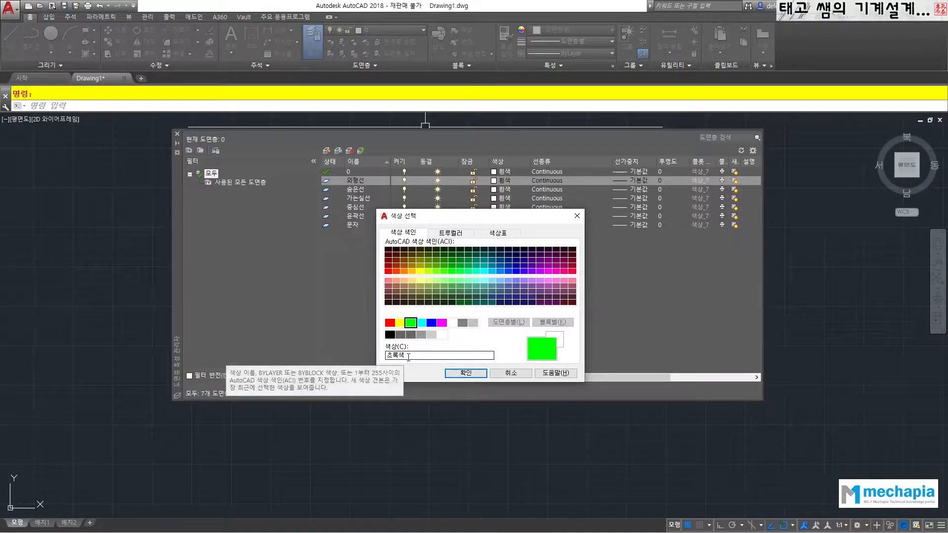
click(457, 374)
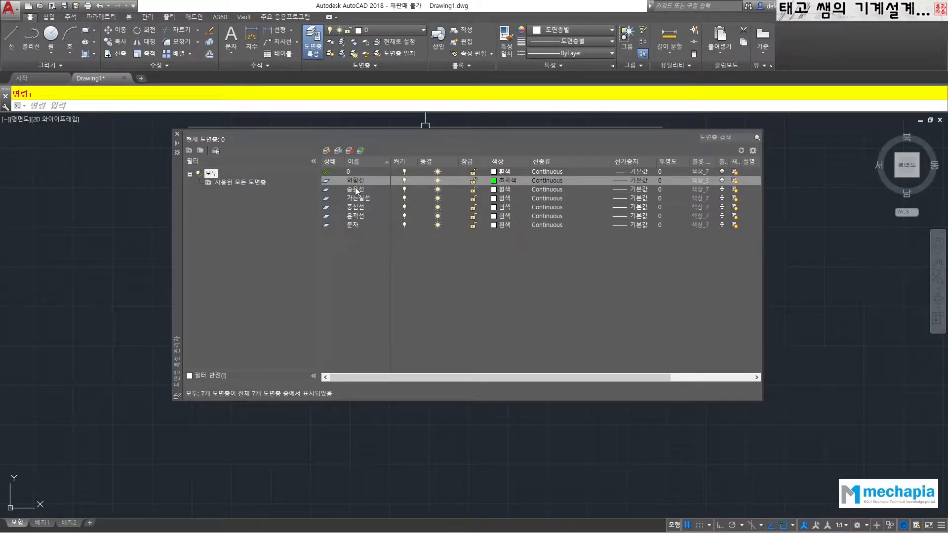
click(496, 190)
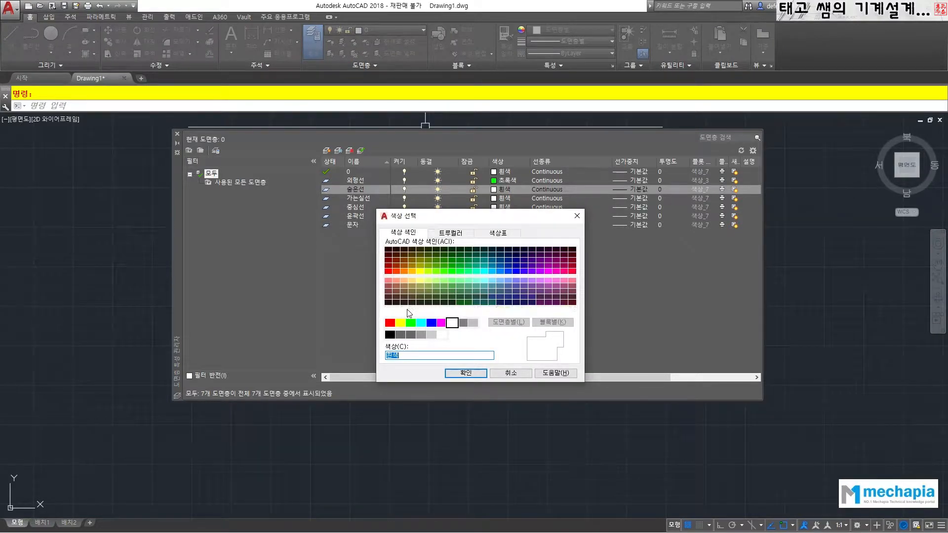
click(399, 324)
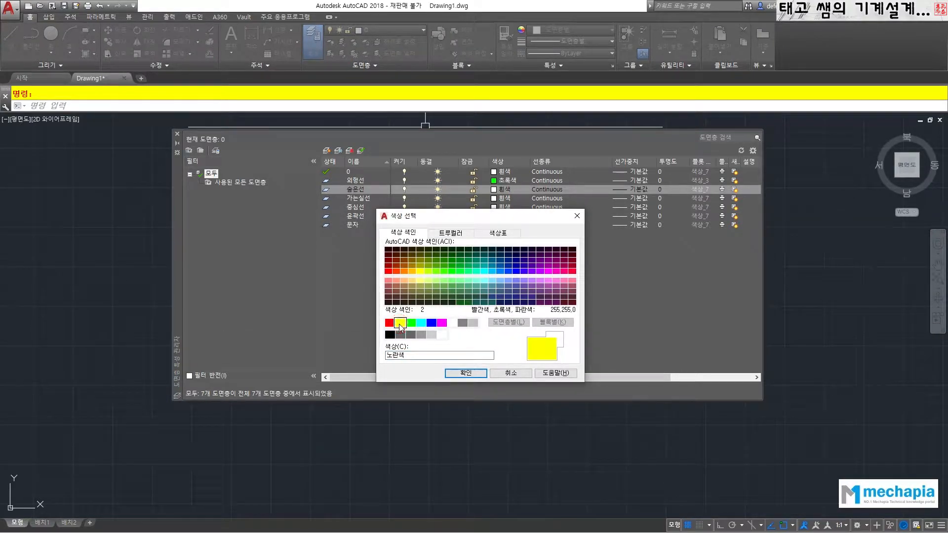
click(462, 373)
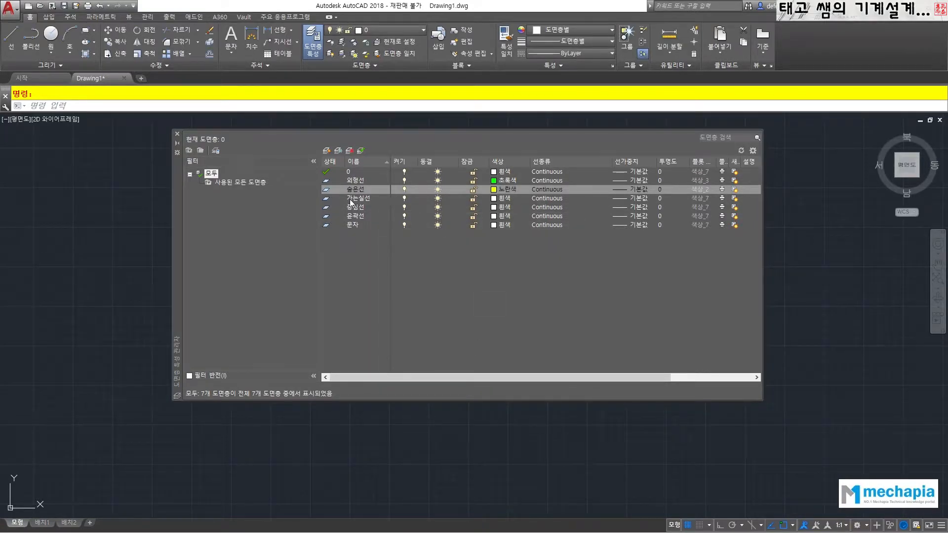
Step: Set the colour of both the 가는실선 and 중심선 layers to red (빨간색)
click(494, 199)
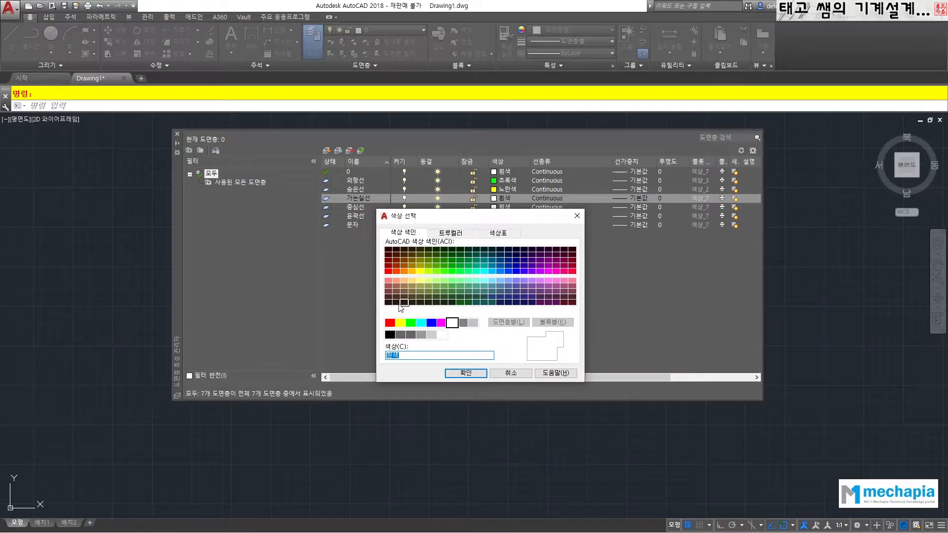
click(389, 322)
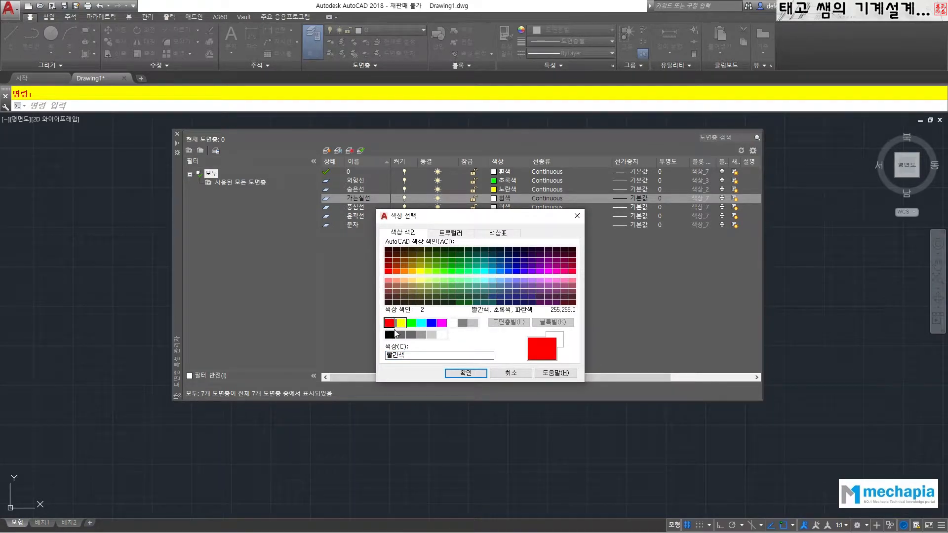
click(464, 373)
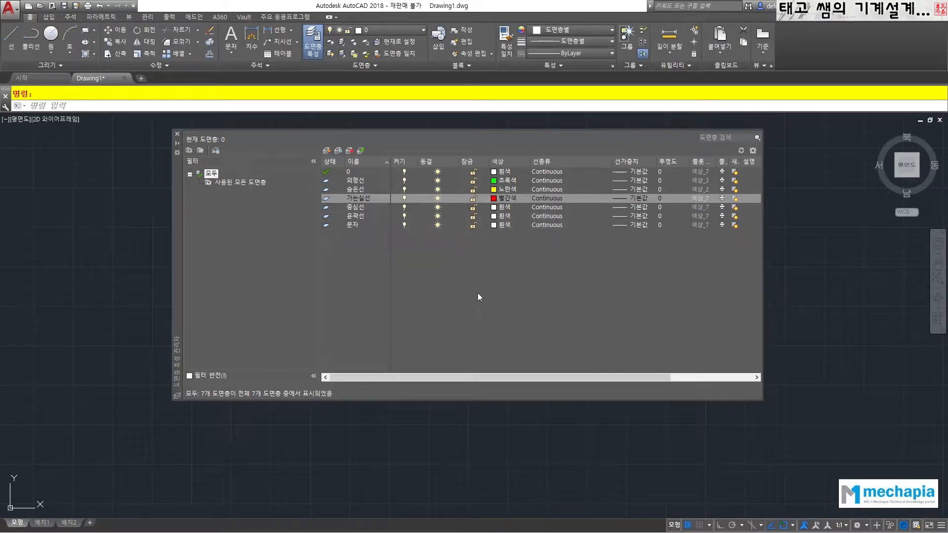
click(494, 208)
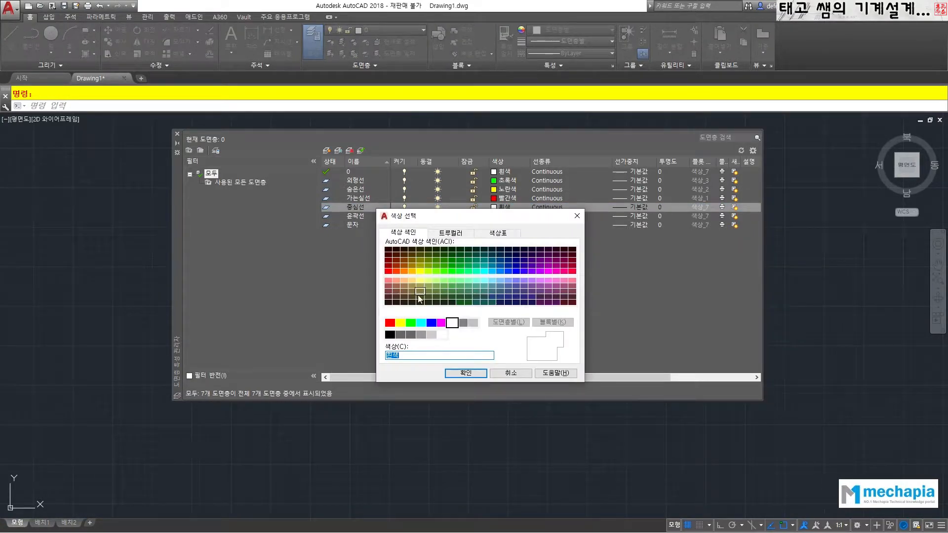
click(391, 323)
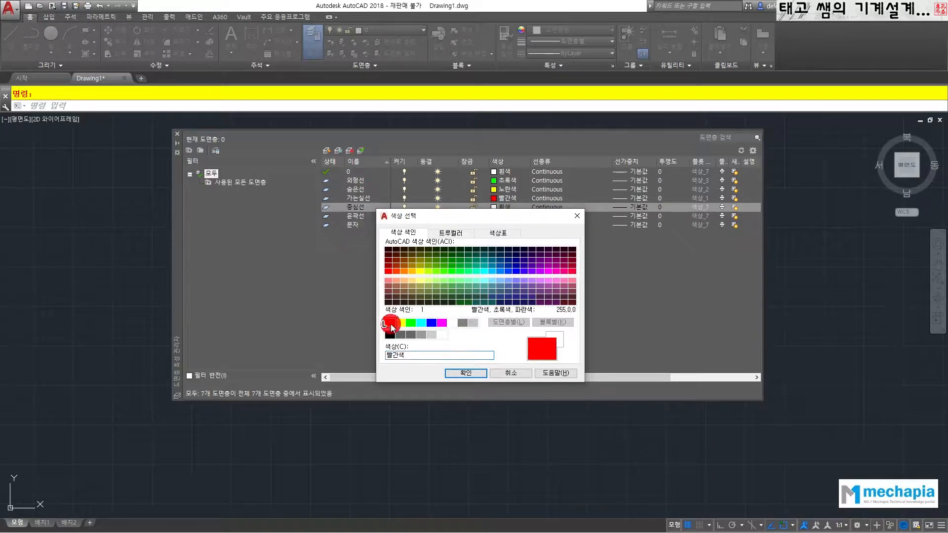
click(466, 374)
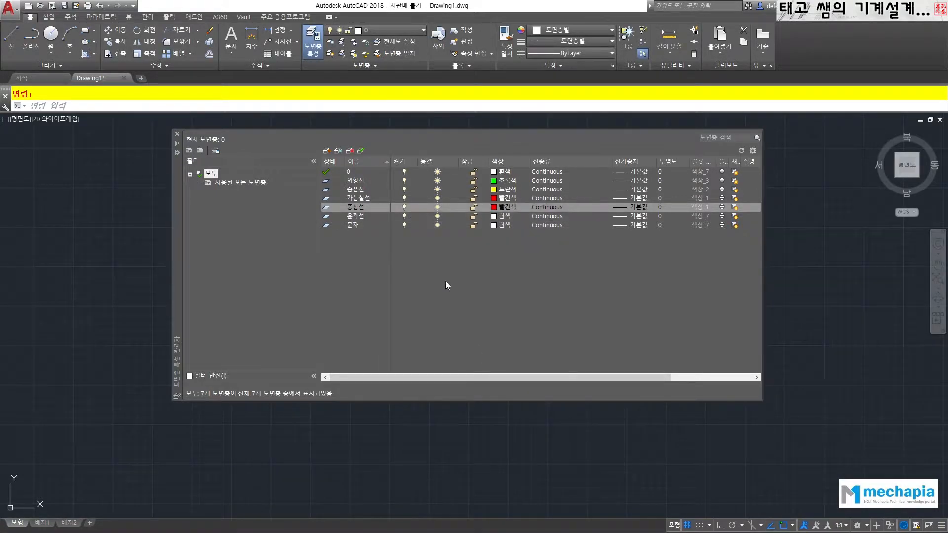
Step: Set the colour of the 윤곽선 layer to cyan (하늘색) and the 문자 layer to yellow (노란색)
click(493, 216)
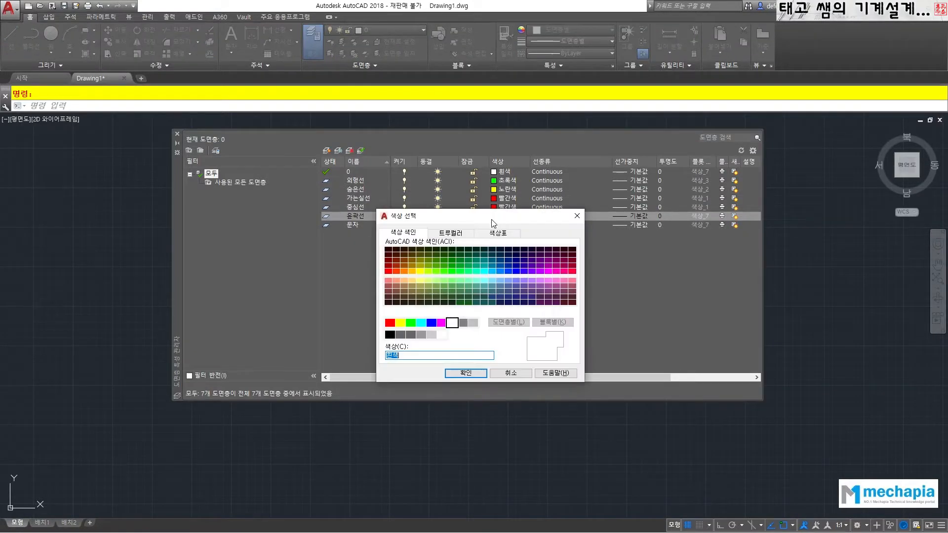
click(423, 323)
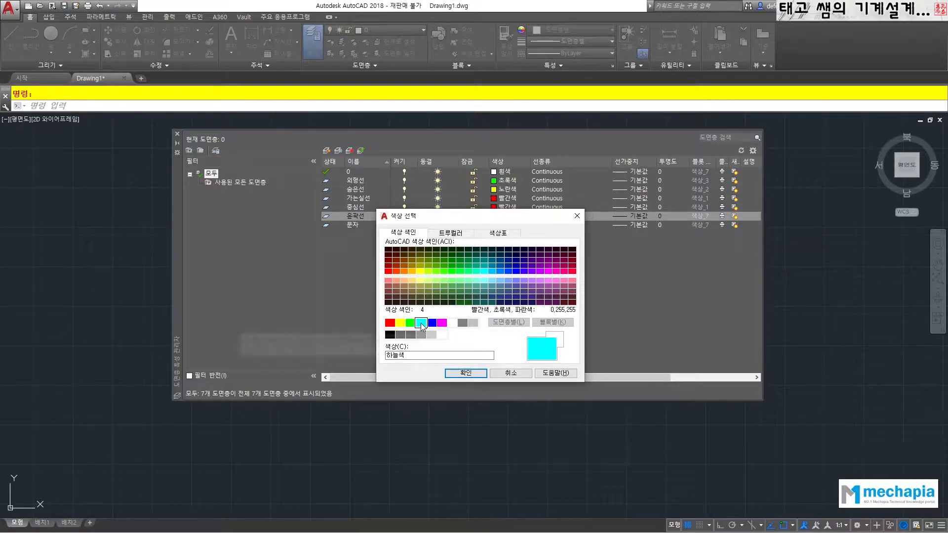
click(462, 375)
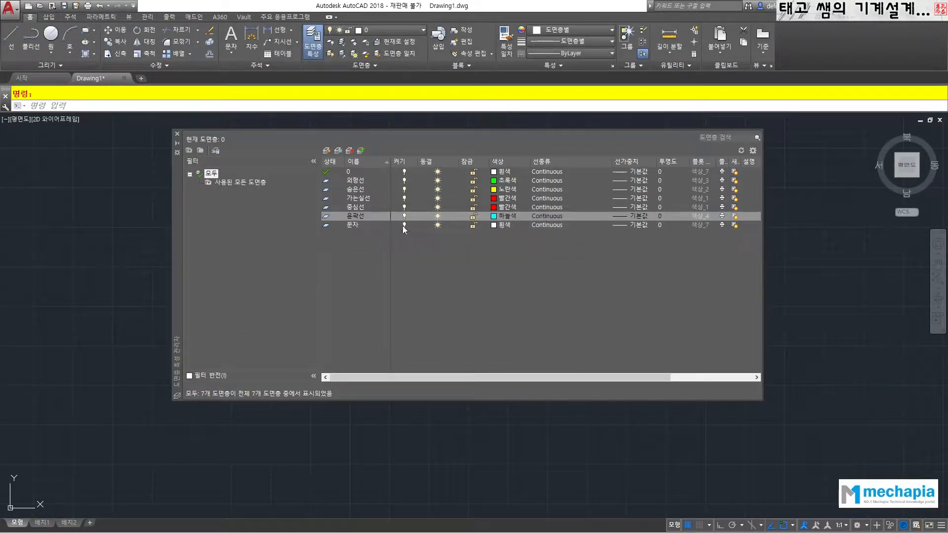
click(493, 225)
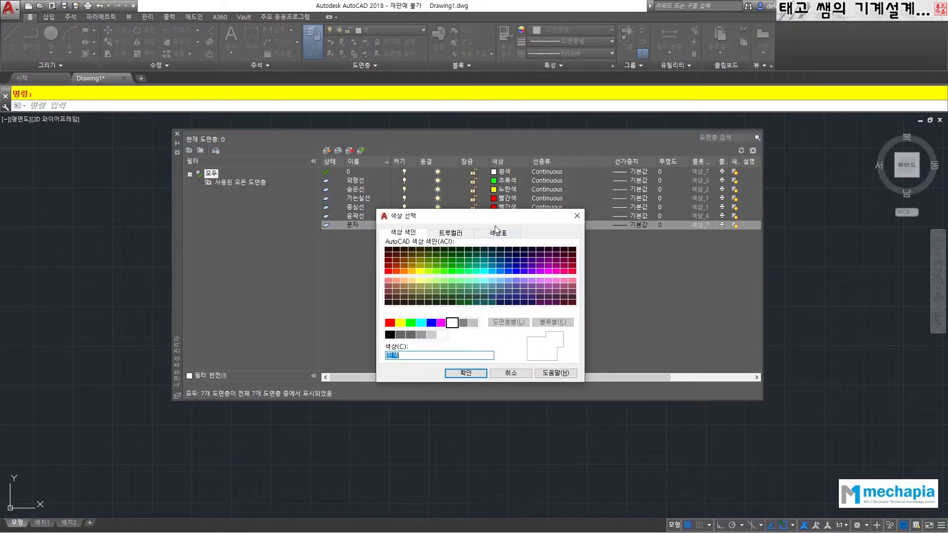
click(403, 323)
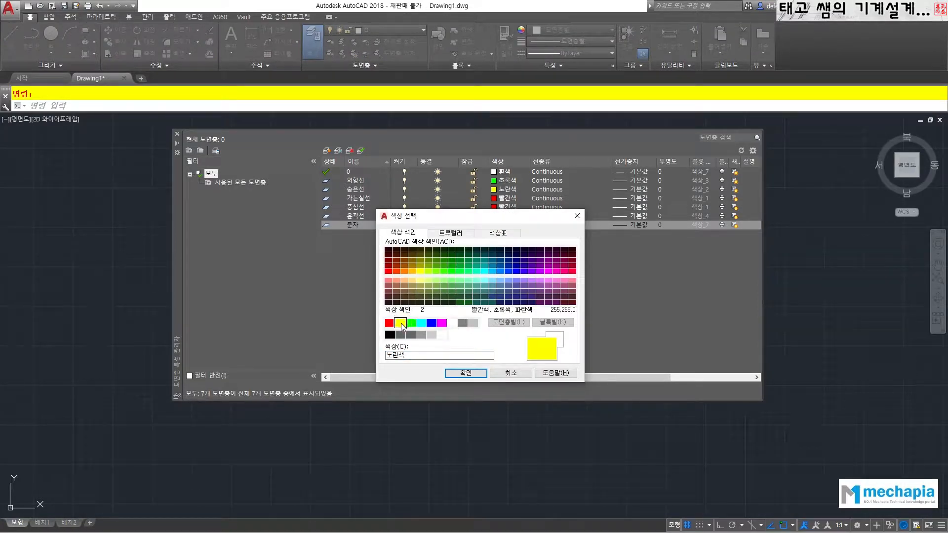
click(466, 372)
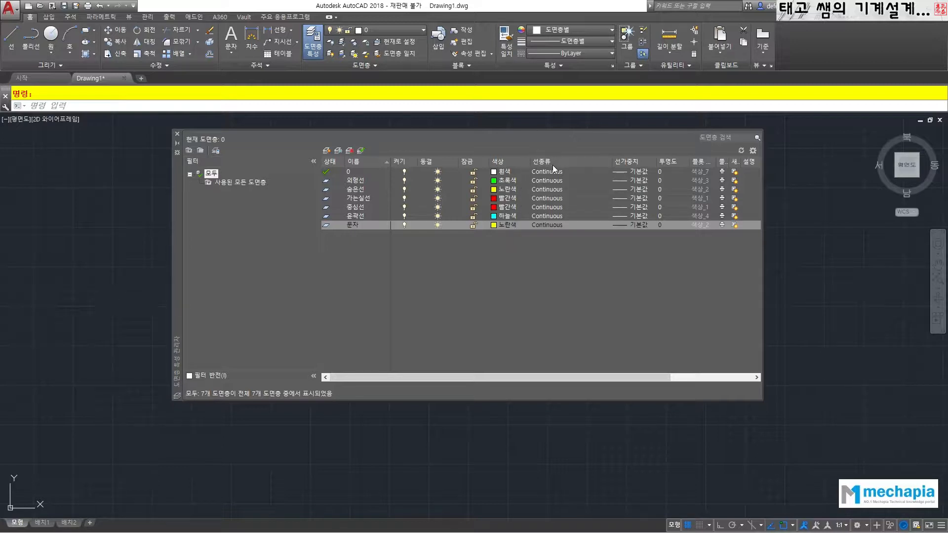
Step: Review the linetype assigned to each of the layers from 외형선 to 문자
click(357, 181)
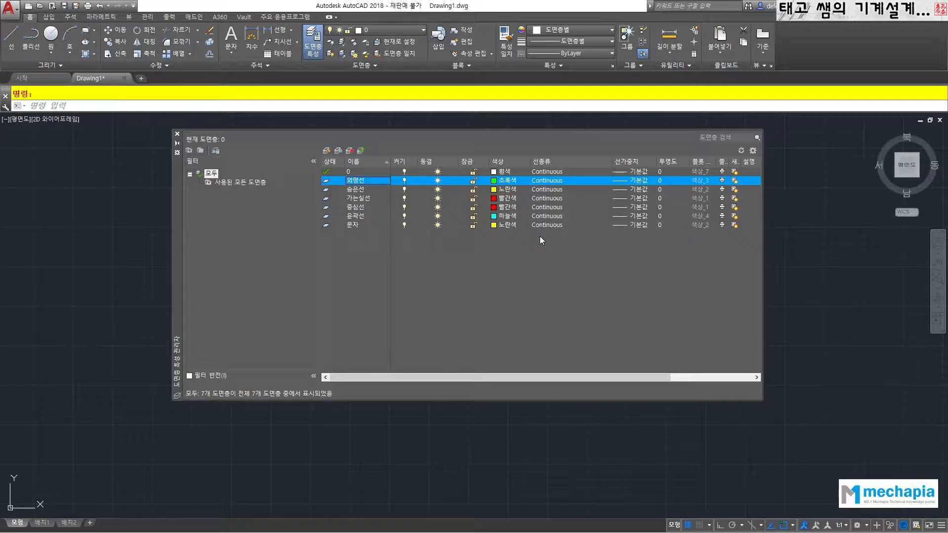
click(359, 190)
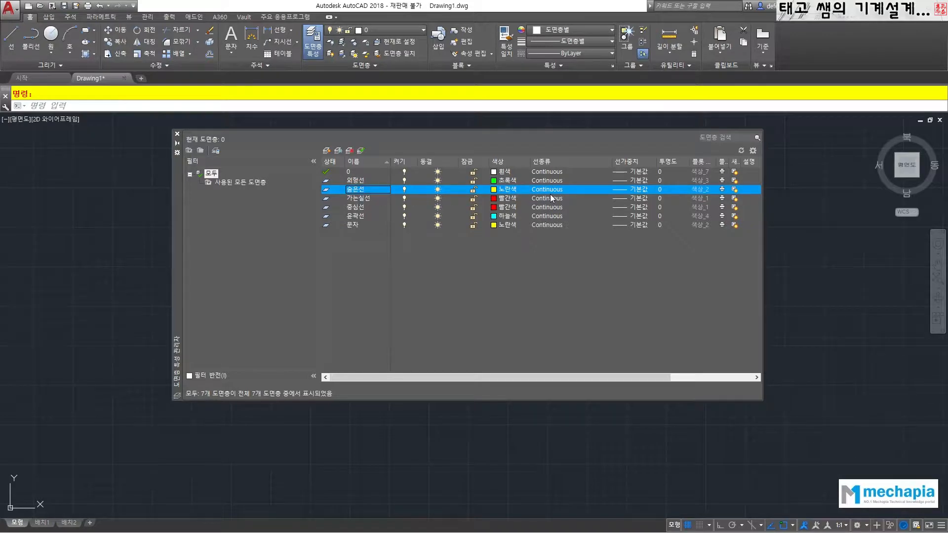
click(363, 199)
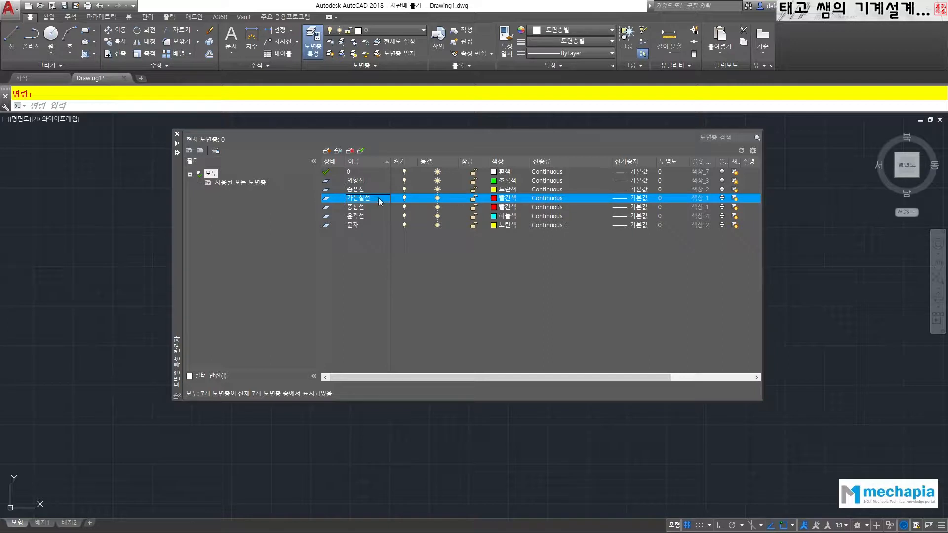
click(349, 208)
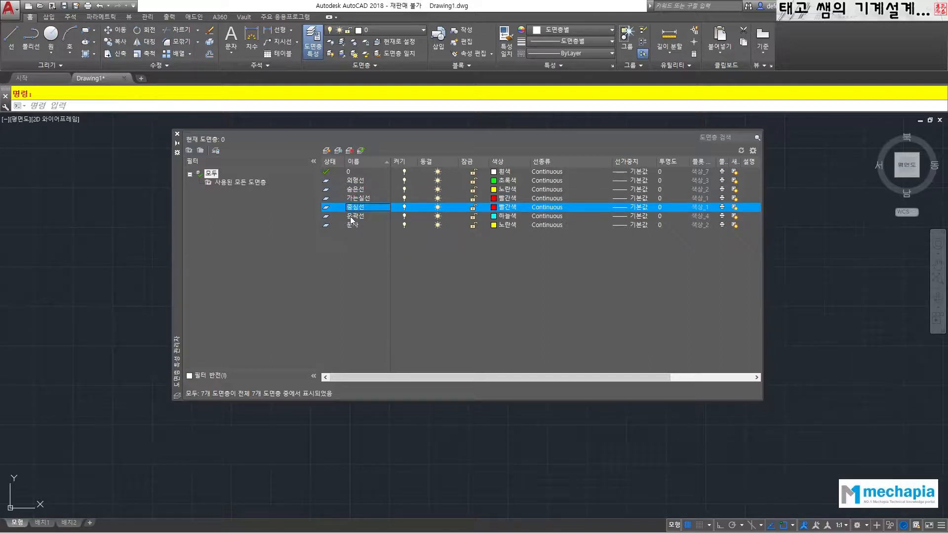
click(352, 218)
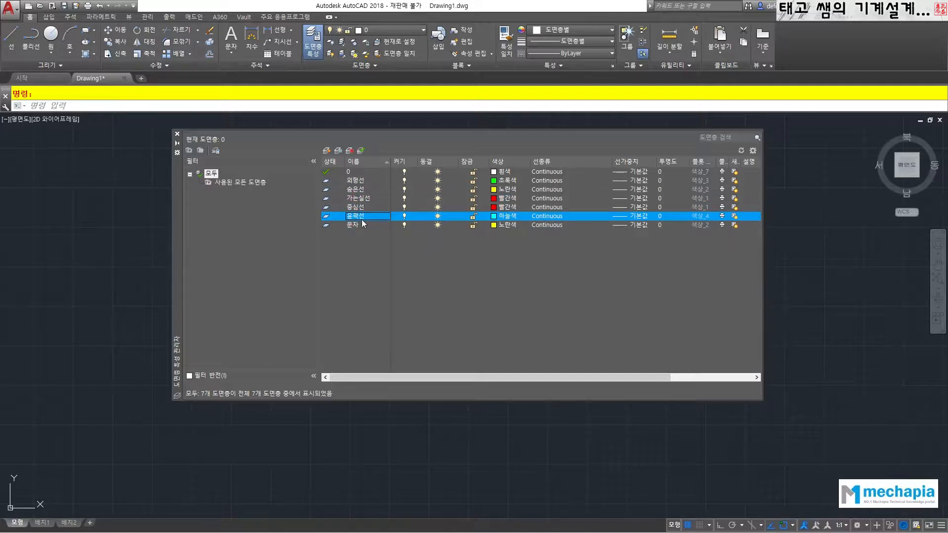
click(354, 224)
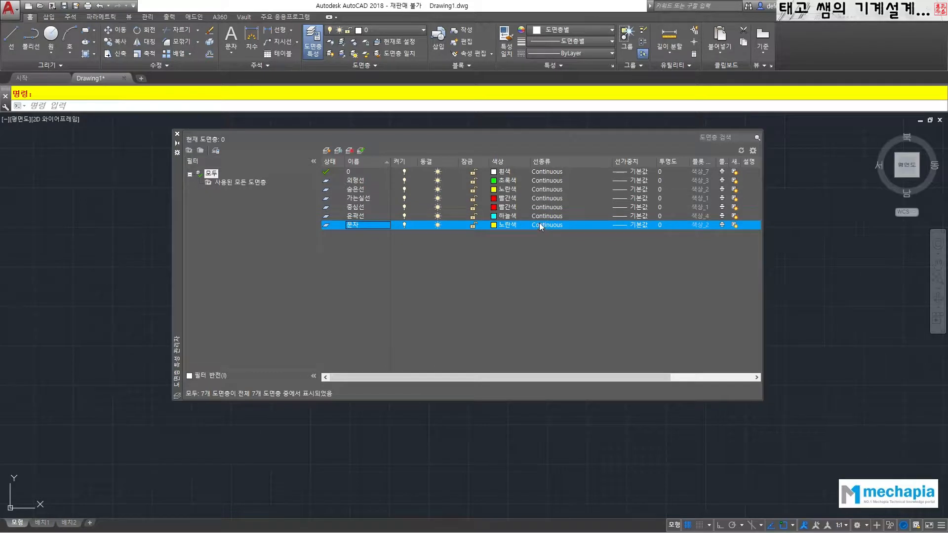
click(355, 182)
click(353, 198)
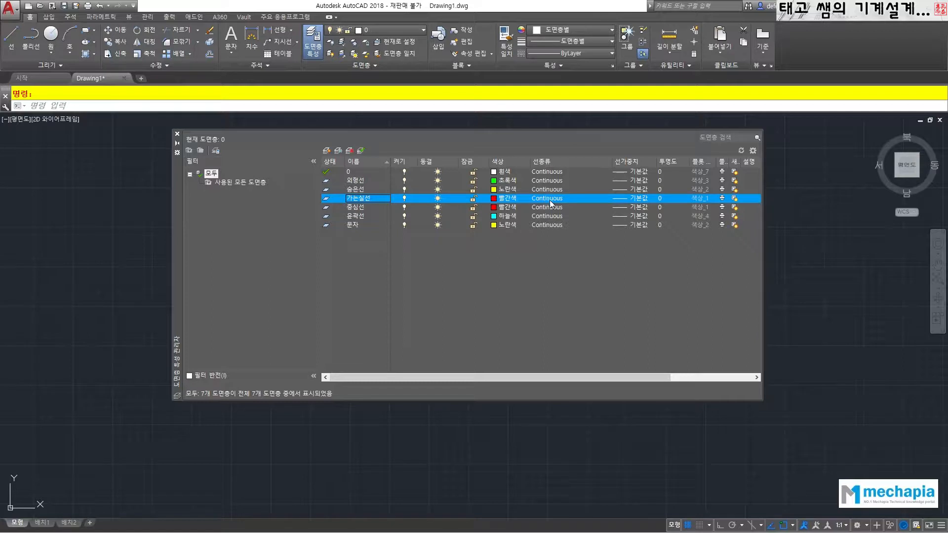
Step: Examine the lineweights available for the 가는실선 layer without changing its setting
click(359, 181)
click(357, 199)
click(635, 197)
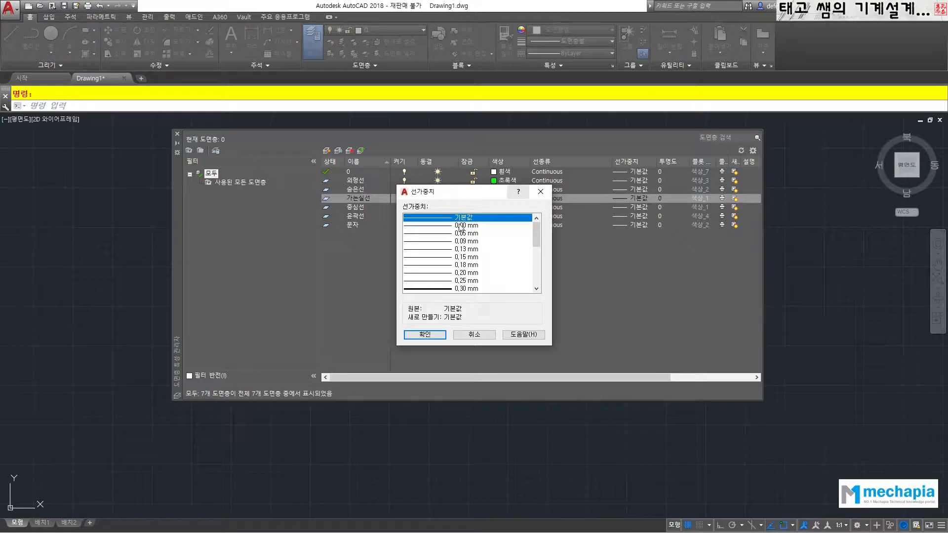
scroll(459, 237, down, 4)
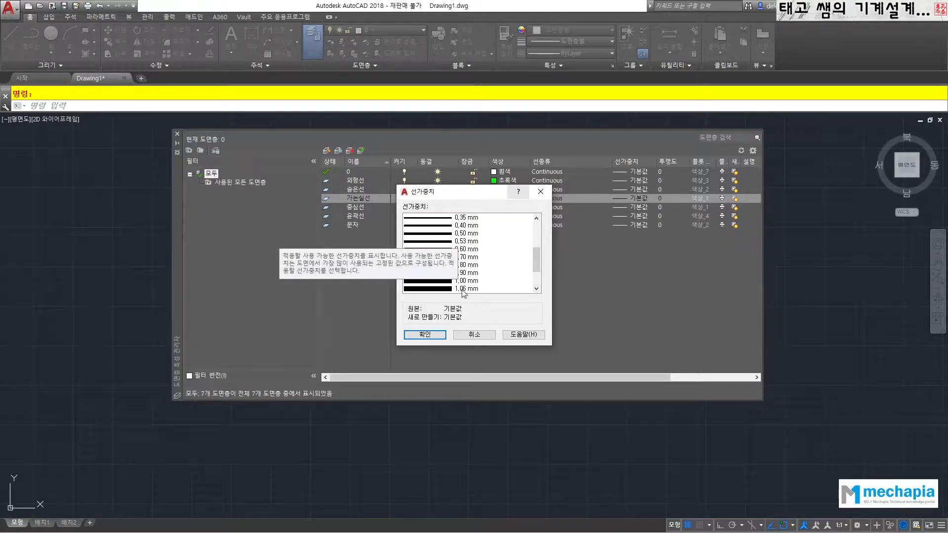
scroll(463, 293, up, 4)
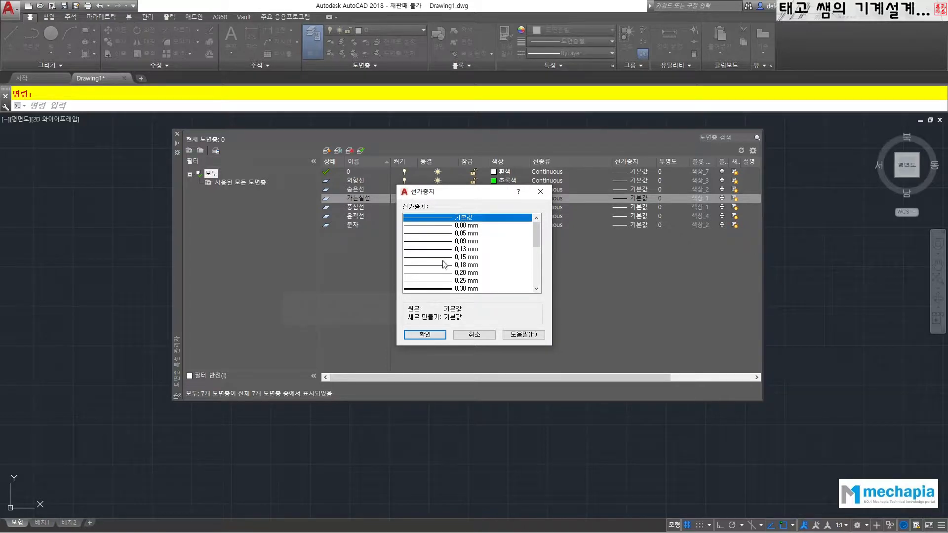
click(473, 334)
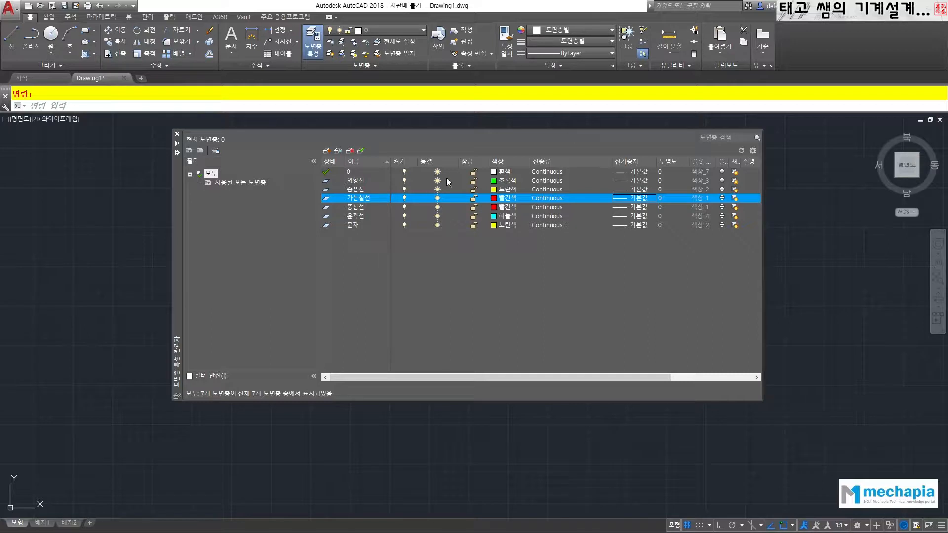
click(483, 145)
click(567, 265)
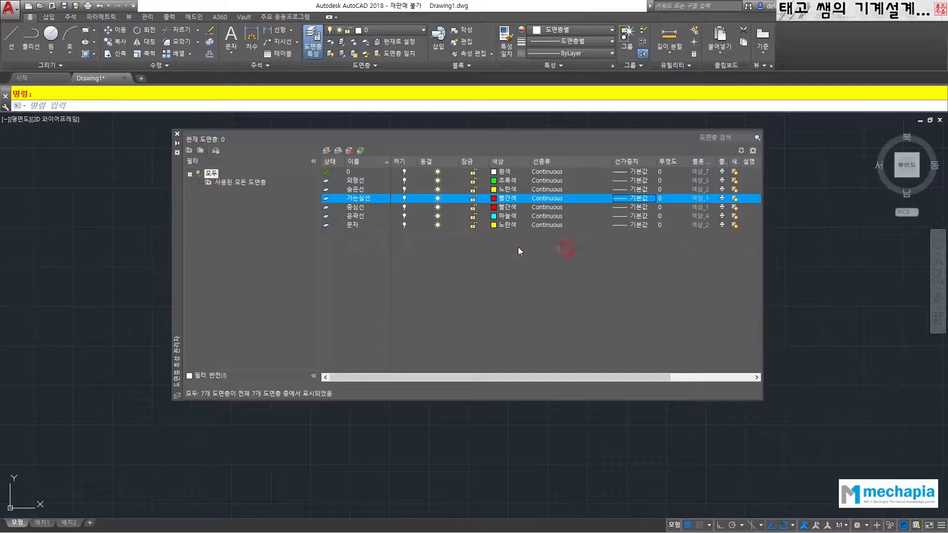
Step: Try freezing and thawing the 가는실선 layer and toggling it on or off
click(438, 199)
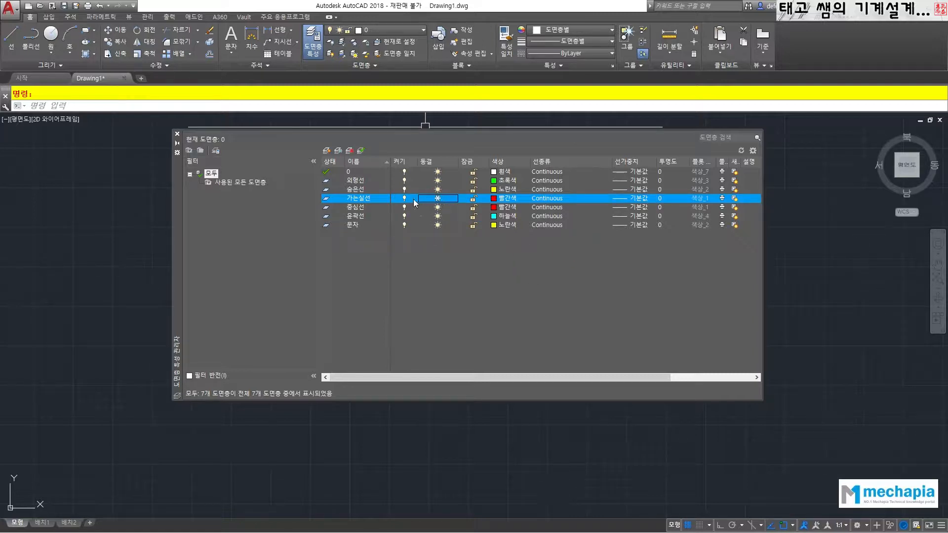
click(404, 199)
click(438, 198)
Step: Try turning the 외형선, 숨은선 and 가는실선 layers off and back on
click(404, 180)
click(405, 190)
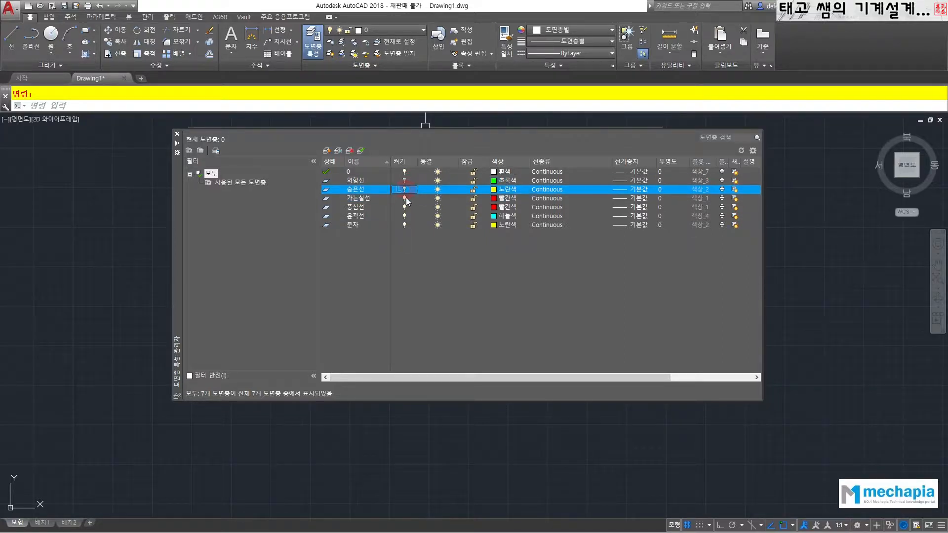
click(405, 199)
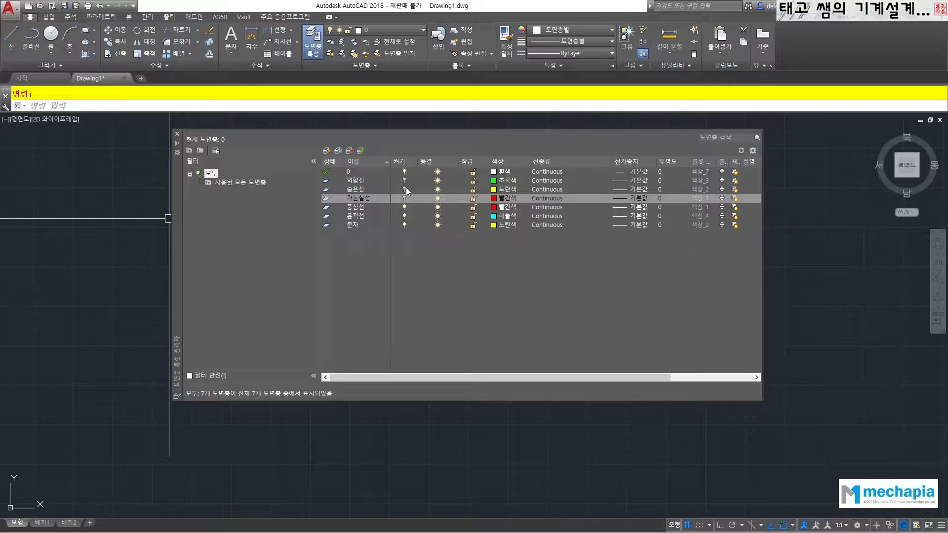
click(405, 199)
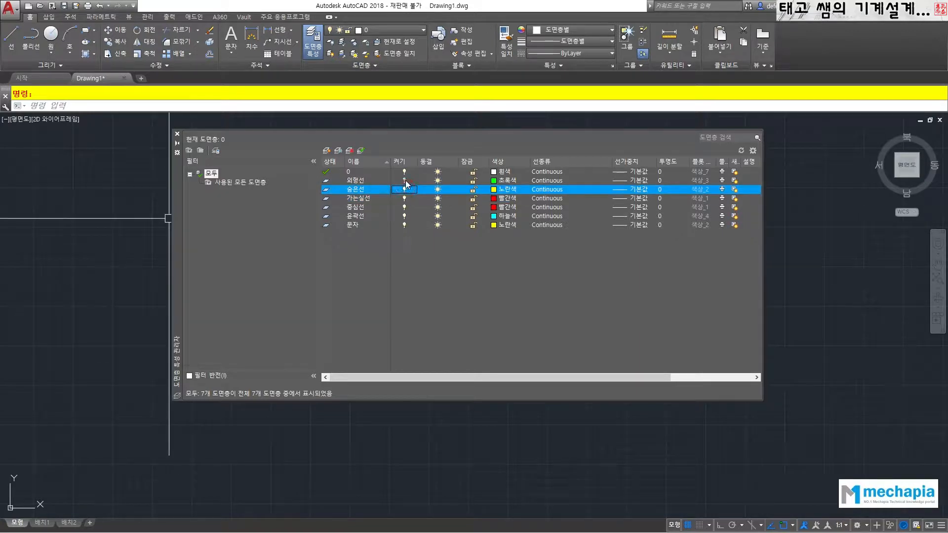
click(404, 180)
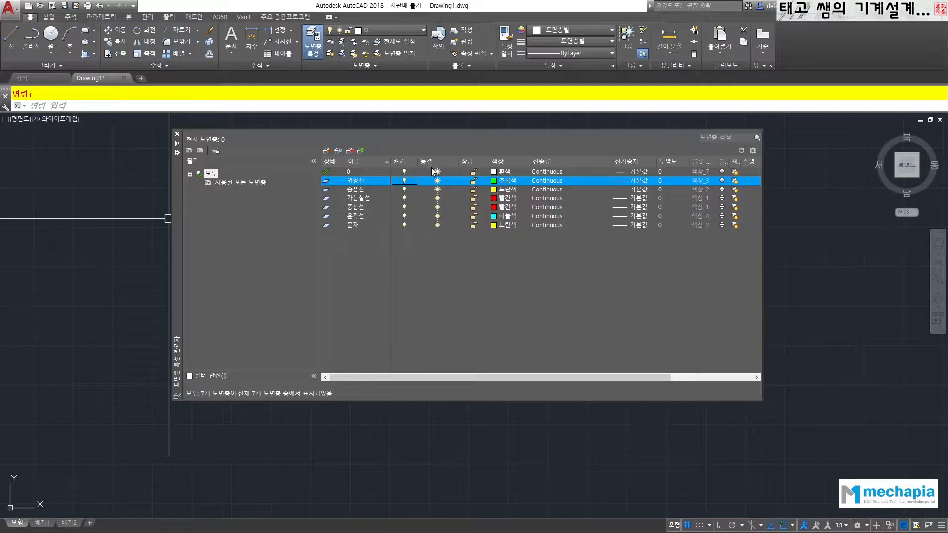
Step: Try freezing and thawing the 외형선, 중심선 and 가는실선 layers
click(437, 181)
click(437, 181)
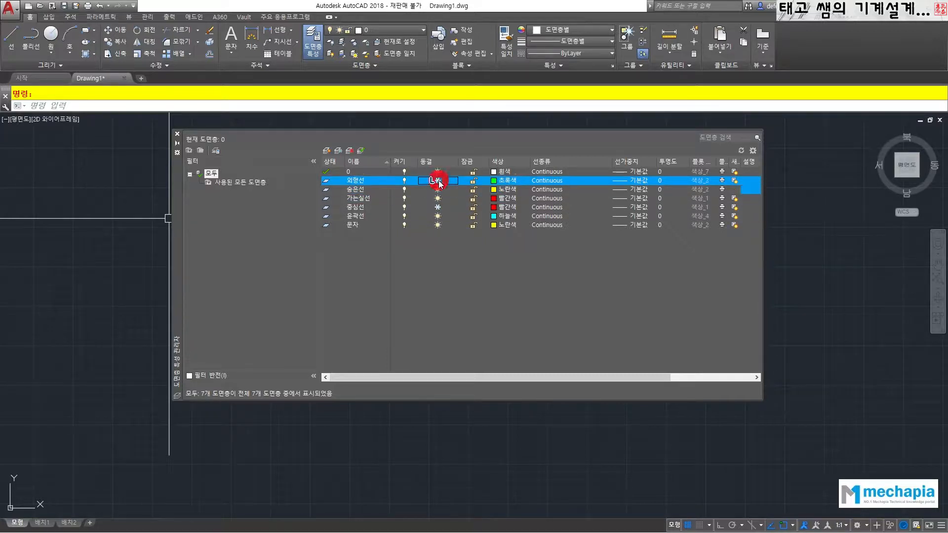
click(438, 208)
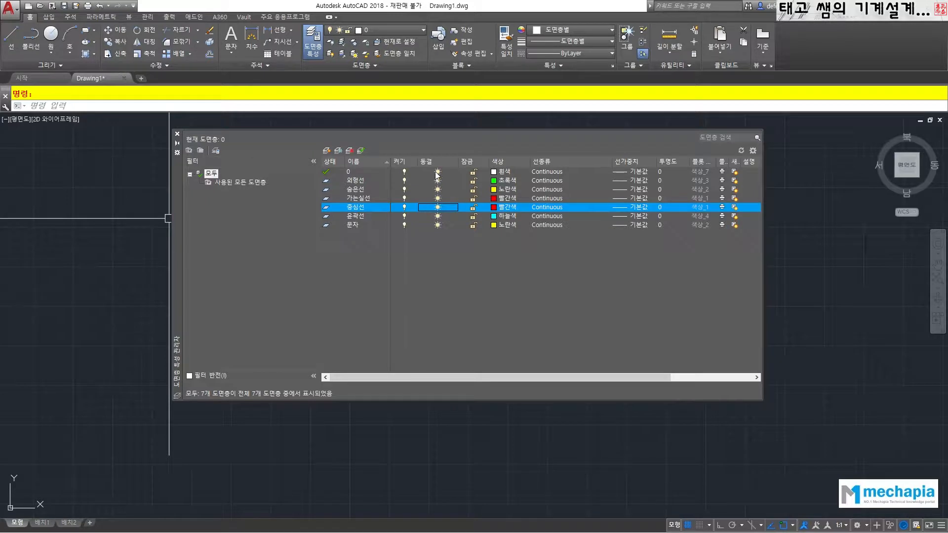
click(437, 198)
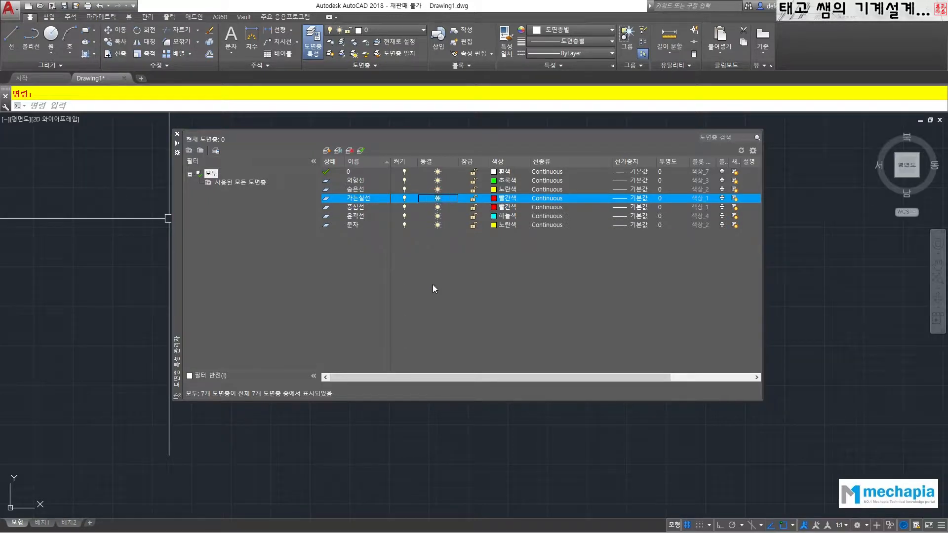
click(438, 199)
Step: Try locking and unlocking the 가는실선 layer, and review its colour choices while keeping it red (빨간색)
click(474, 198)
click(475, 199)
click(473, 197)
click(493, 199)
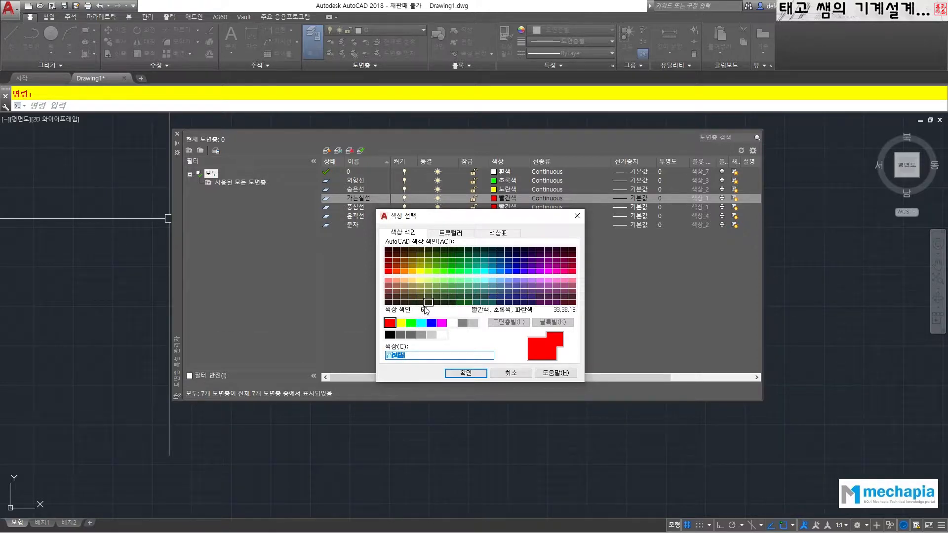
click(466, 373)
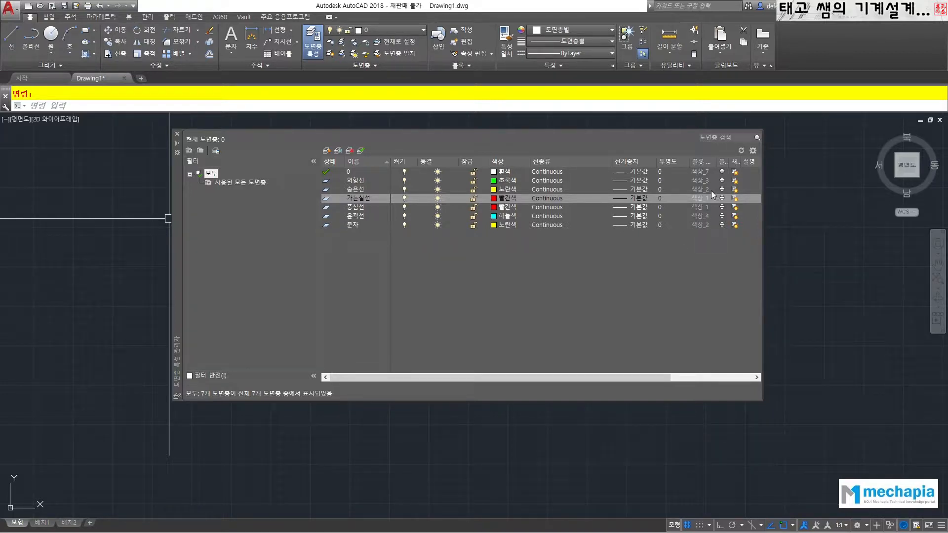
Step: Widen the layer list together with its plot (플롯) and new-viewport freeze columns
drag(764, 169, 802, 166)
drag(740, 161, 754, 161)
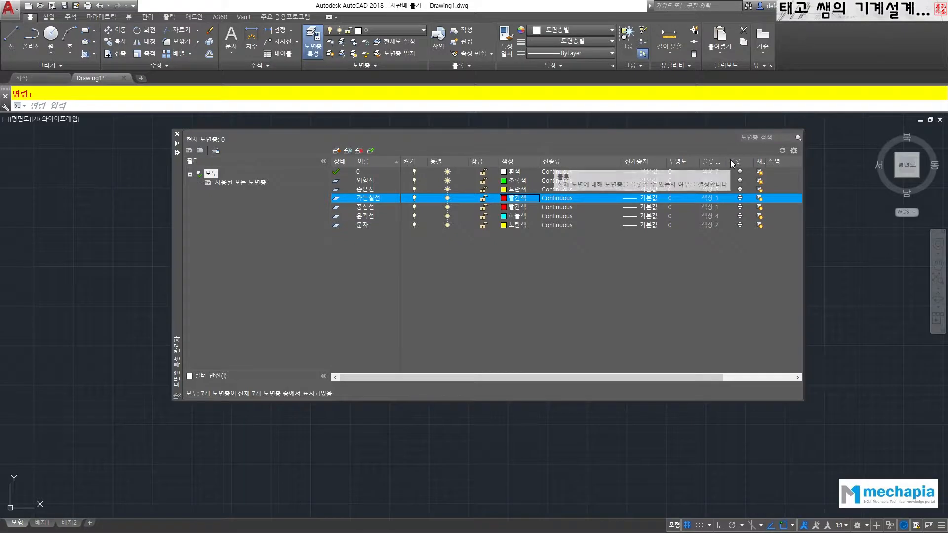
click(738, 189)
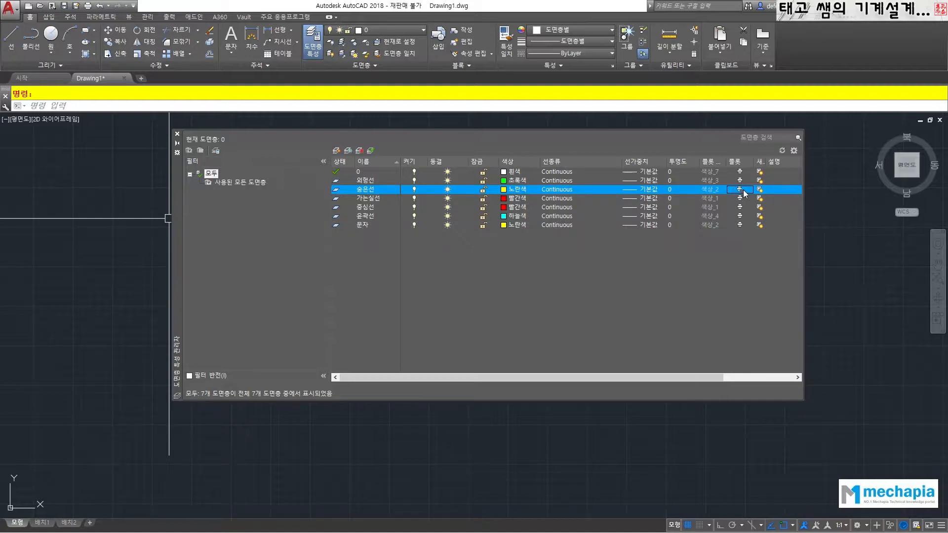
drag(767, 161, 779, 162)
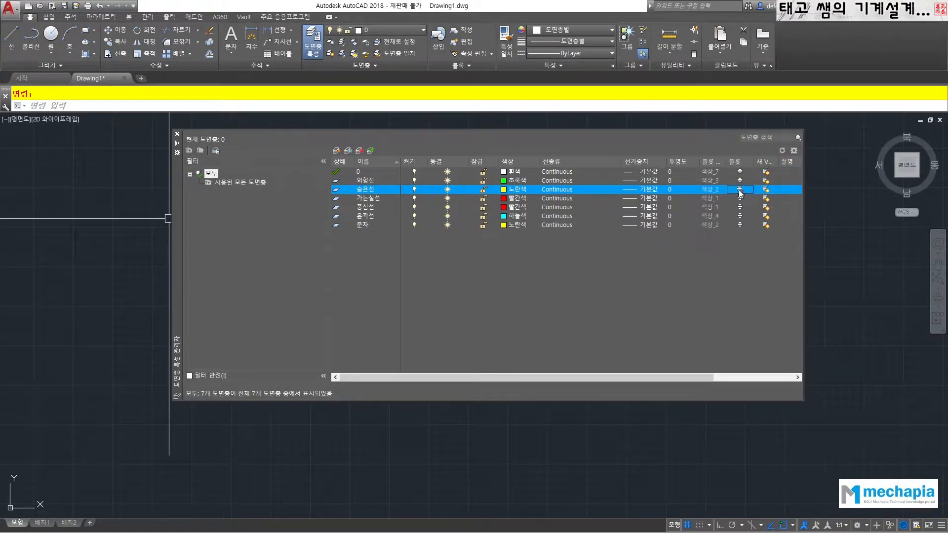
Step: Try switching plotting off and on for the 숨은선, 중심선 and 윤곽선 layers
click(739, 189)
click(740, 207)
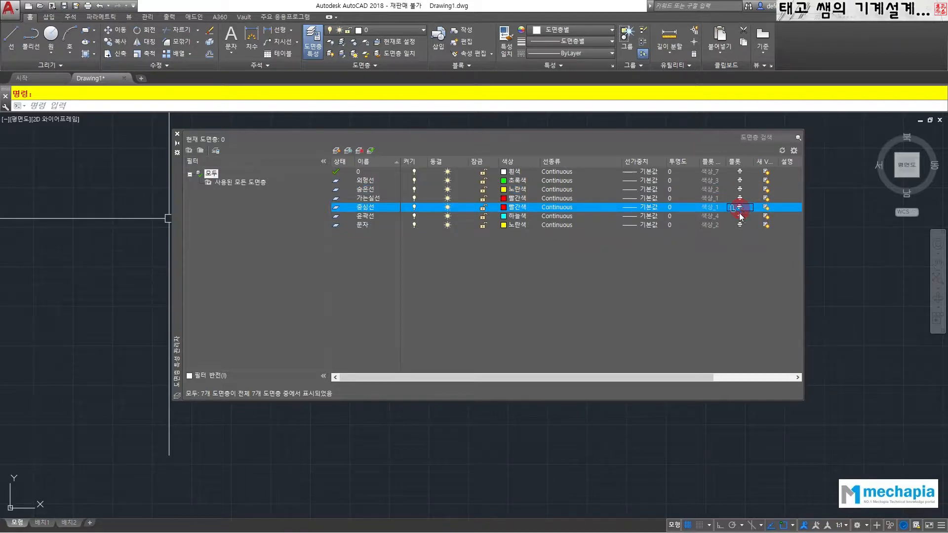
click(740, 216)
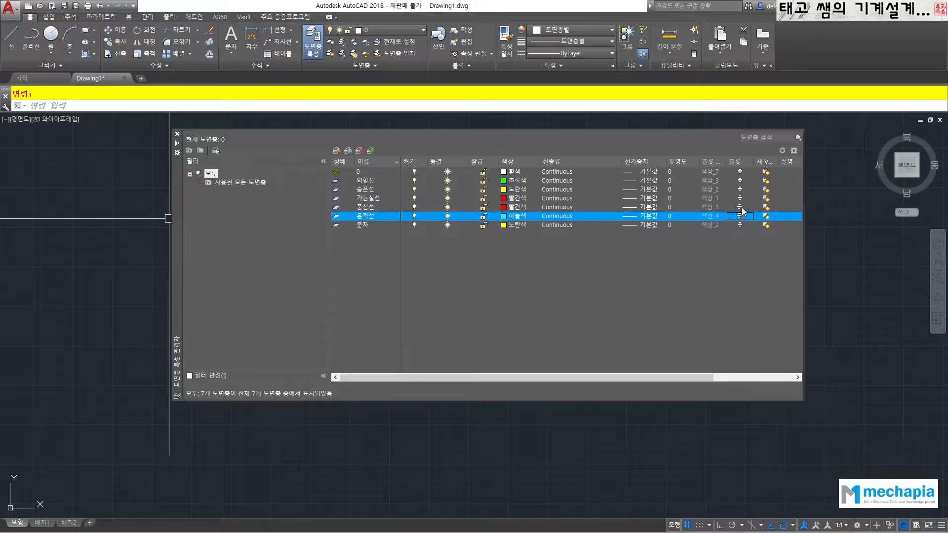
click(739, 208)
click(741, 216)
Step: Review the rows of the 외형선, 숨은선, 가는실선, 중심선 and 윤곽선 layers one by one
click(365, 182)
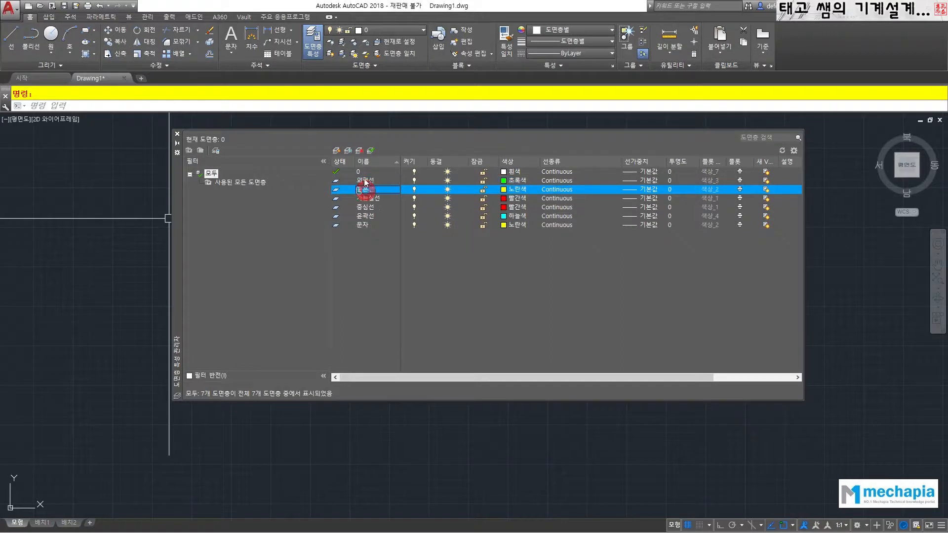
click(363, 216)
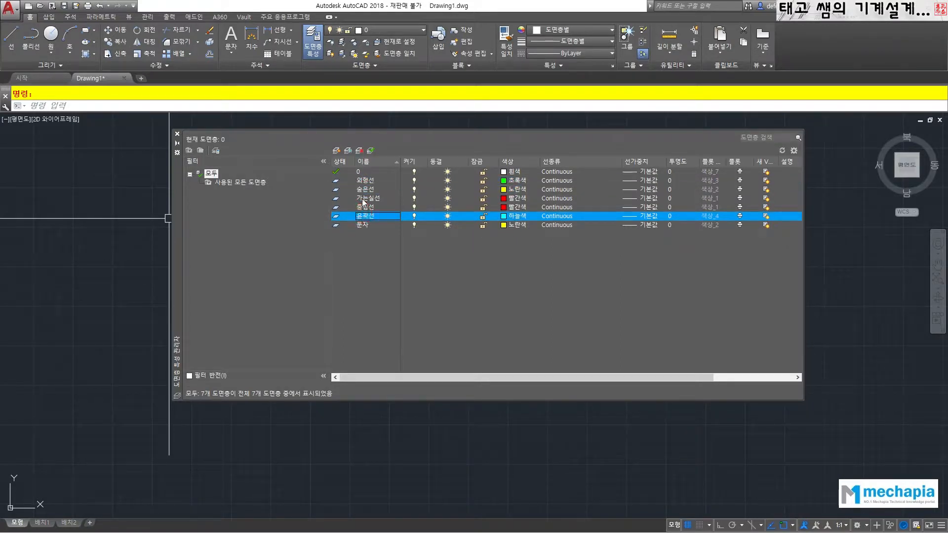
click(362, 198)
click(364, 189)
click(365, 181)
click(364, 198)
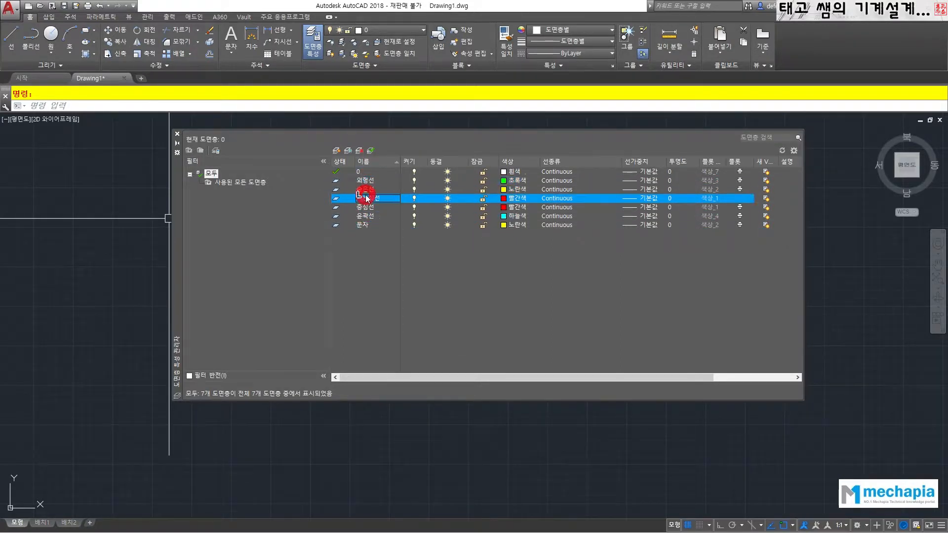
click(363, 207)
click(364, 216)
click(366, 181)
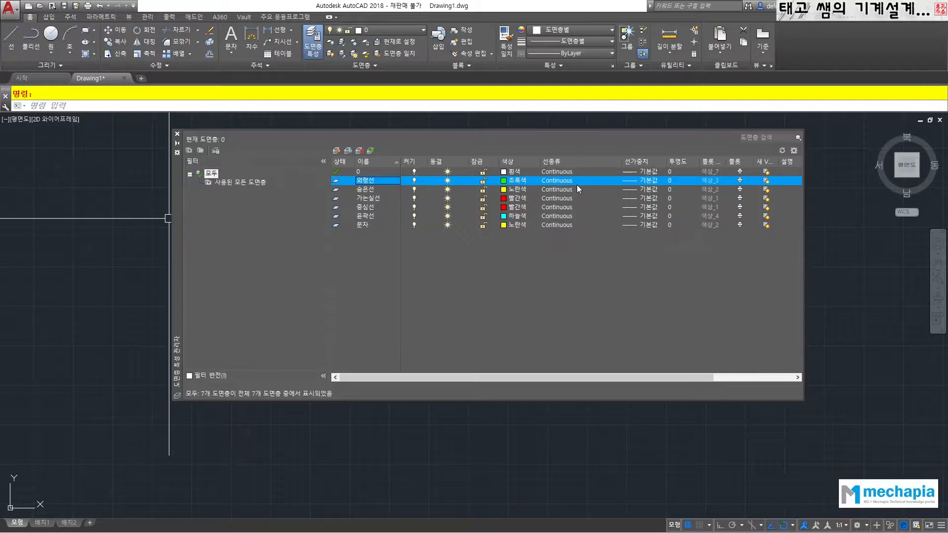
Step: Open the loadable linetypes from acadiso.lin for the 숨은선 layer, enlarge the list and find the HIDDEN entries
click(374, 190)
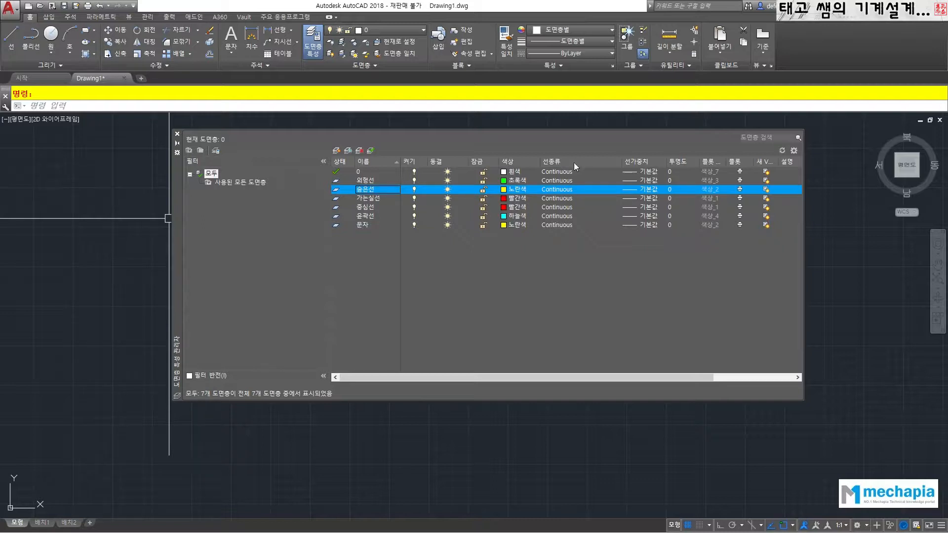
click(554, 191)
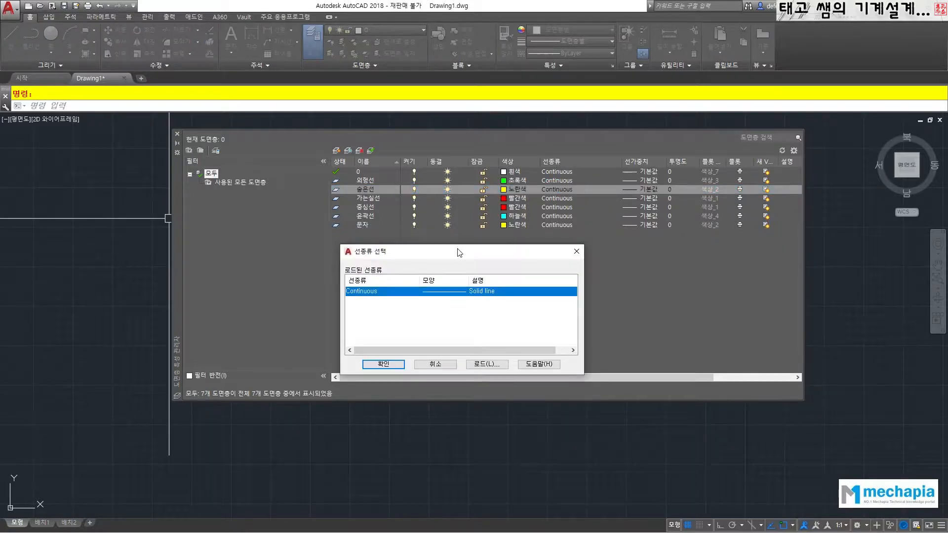
drag(459, 252, 483, 179)
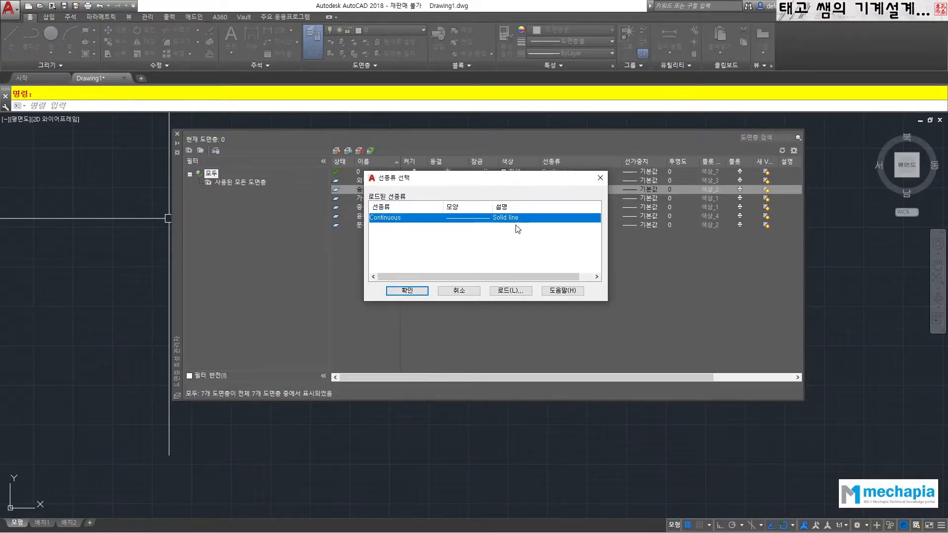
click(509, 291)
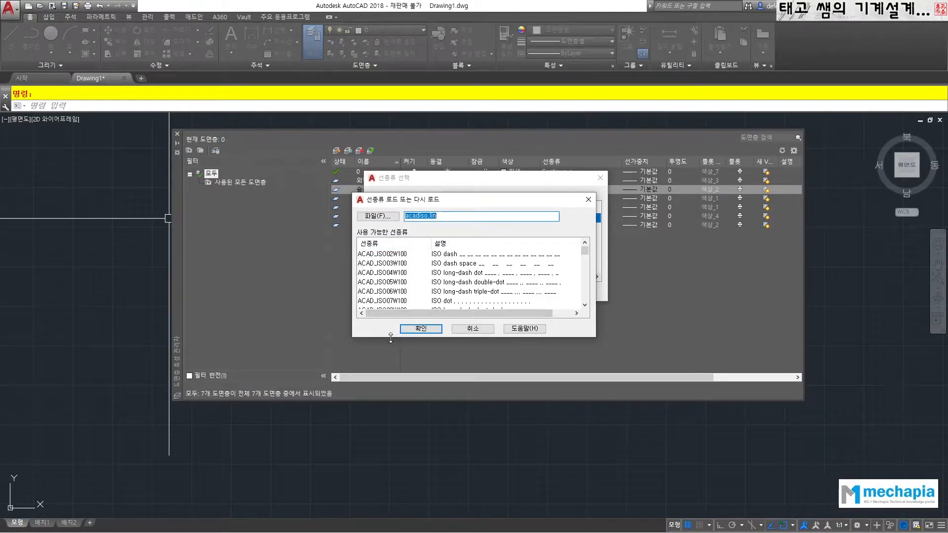
drag(390, 337, 389, 459)
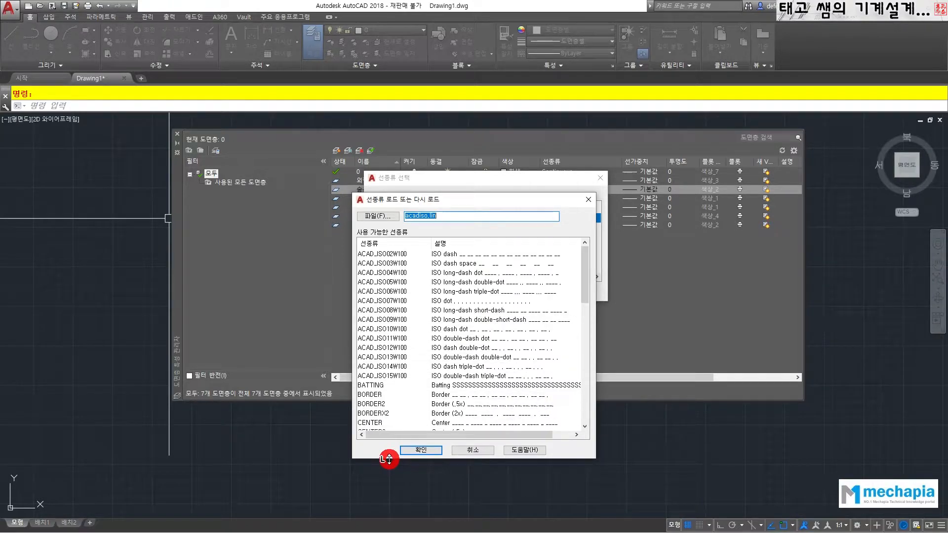
drag(478, 201, 480, 140)
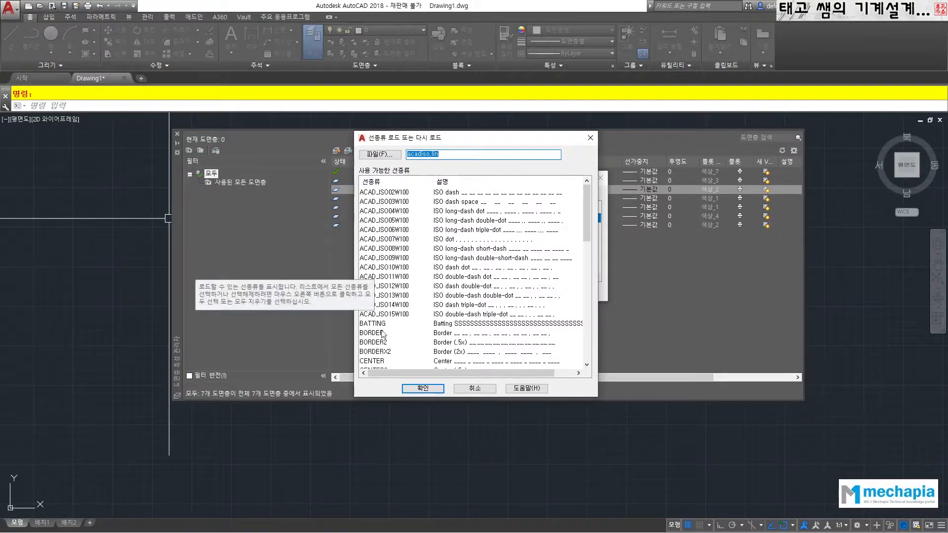
drag(585, 215, 589, 259)
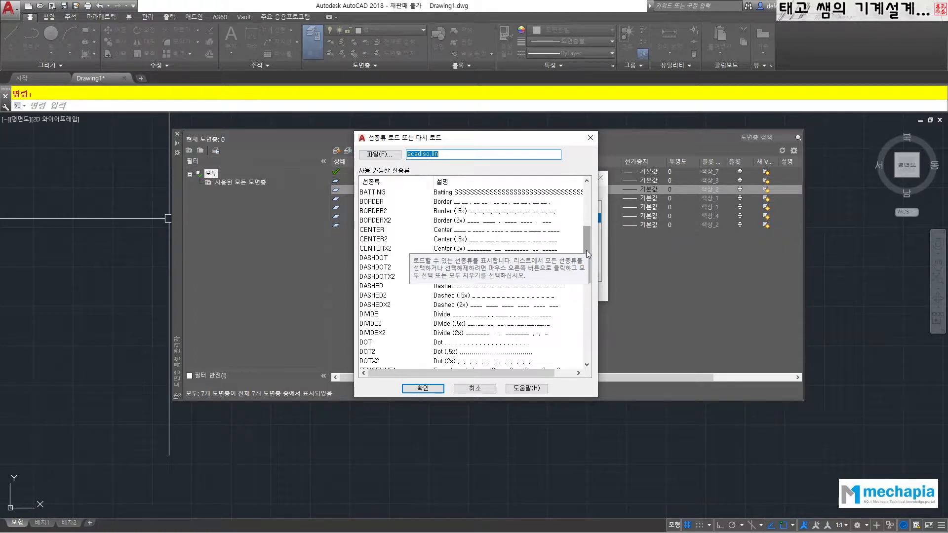
drag(586, 249, 589, 286)
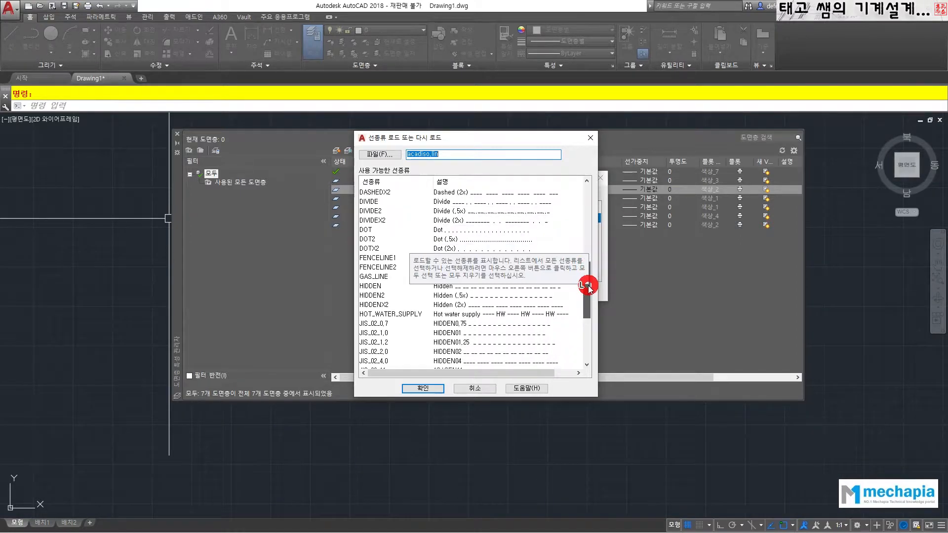
Step: Compare the dash patterns of the HIDDEN, HIDDEN2 and HIDDENX2 linetypes in the list of loadable linetypes
click(365, 287)
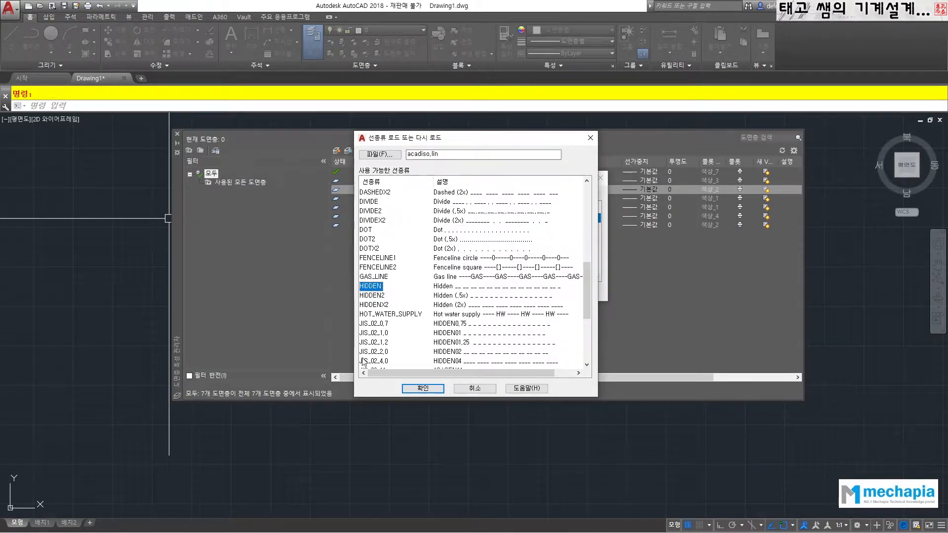
click(377, 296)
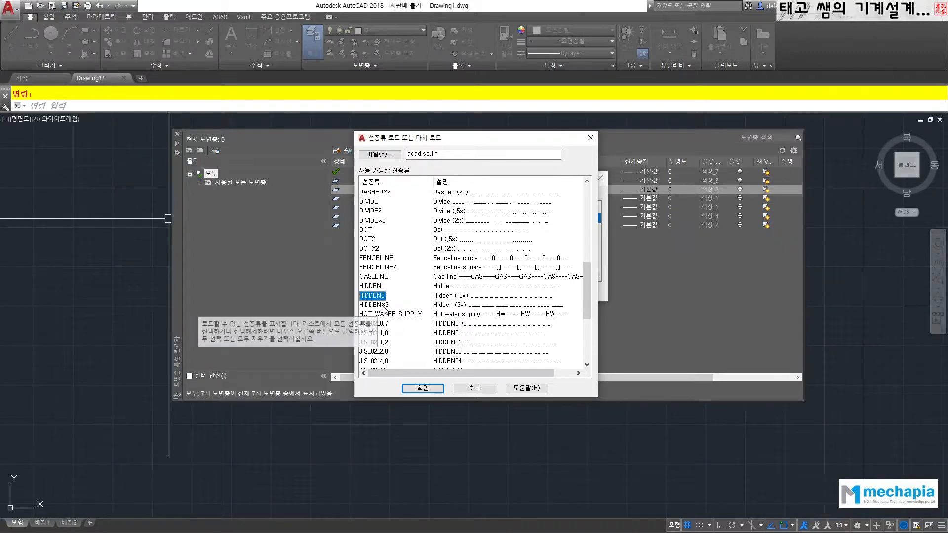
click(374, 305)
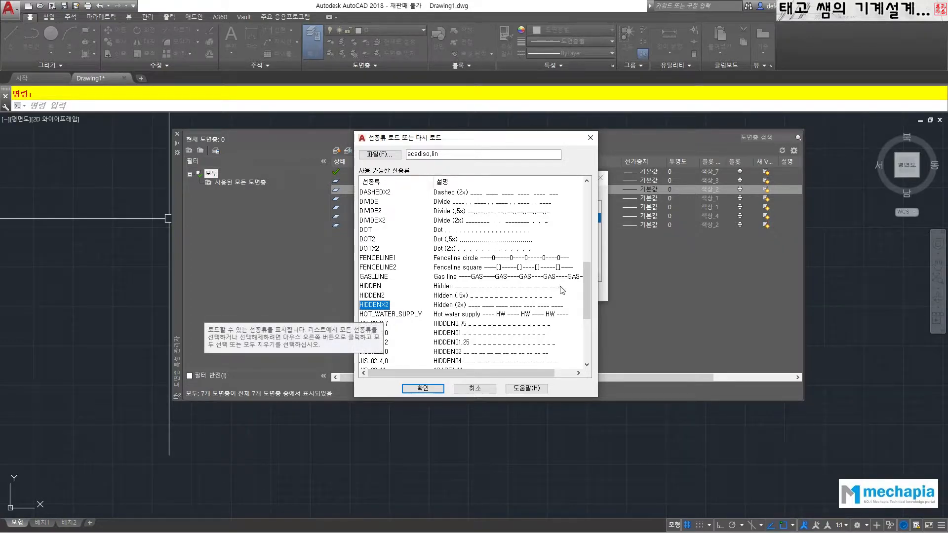
click(380, 286)
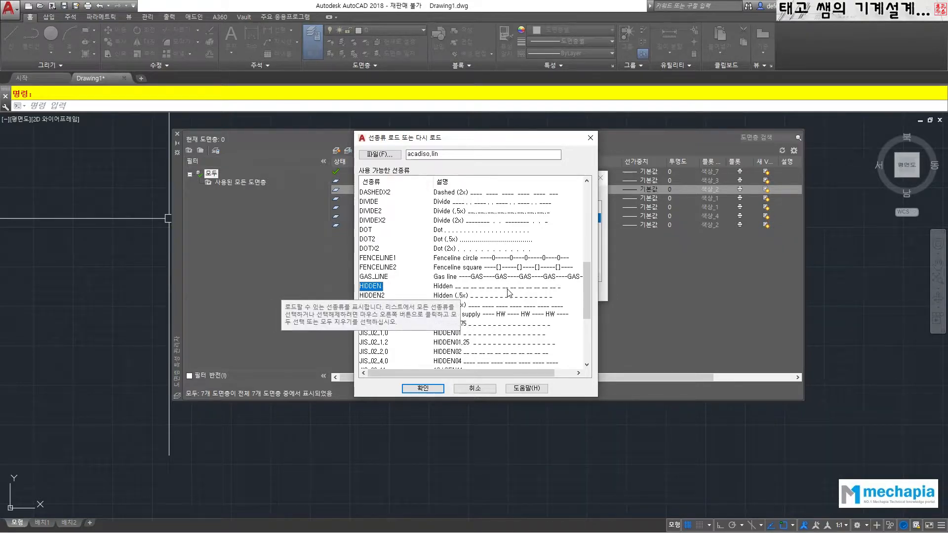
click(384, 296)
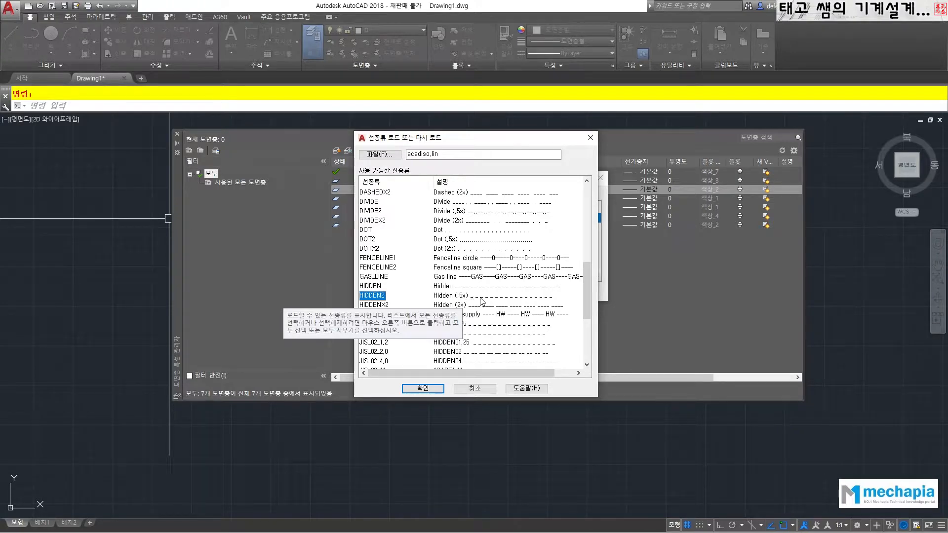
click(377, 306)
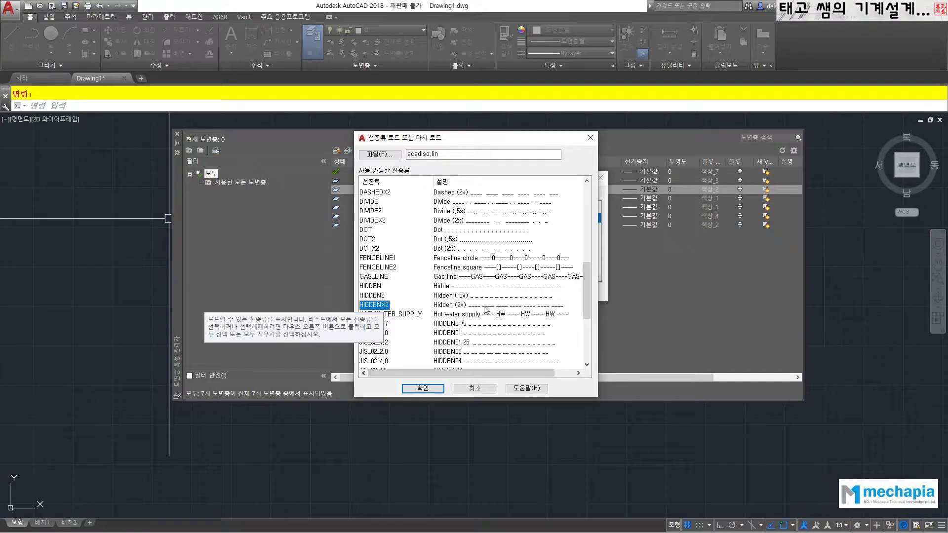
click(374, 297)
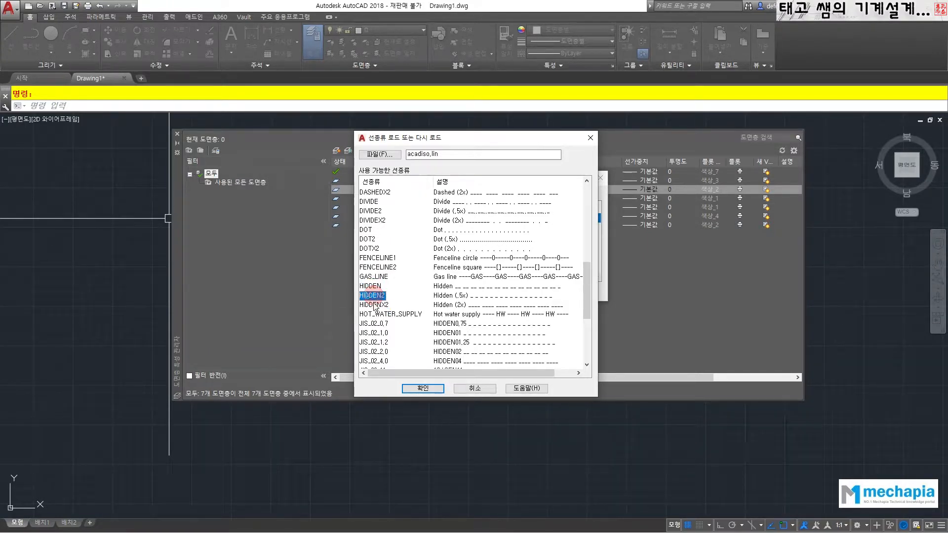
click(374, 305)
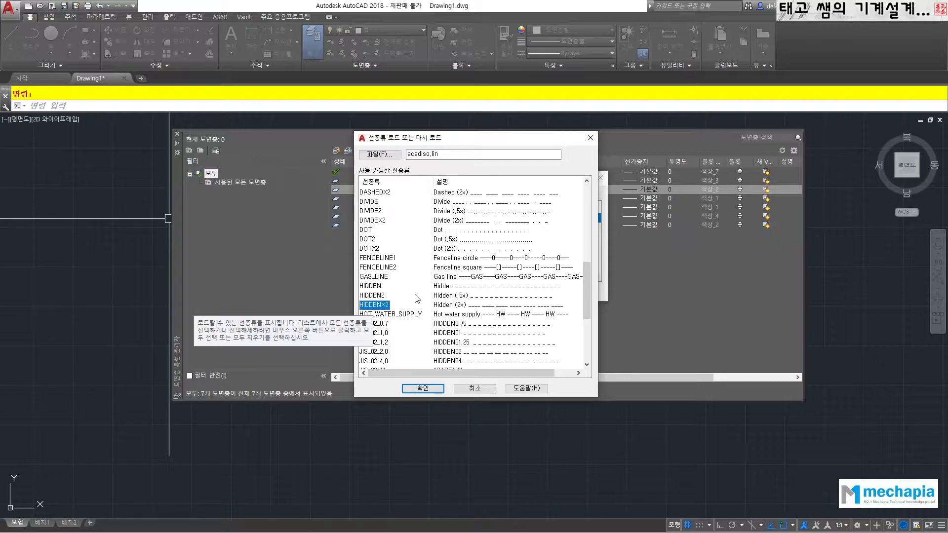
click(380, 296)
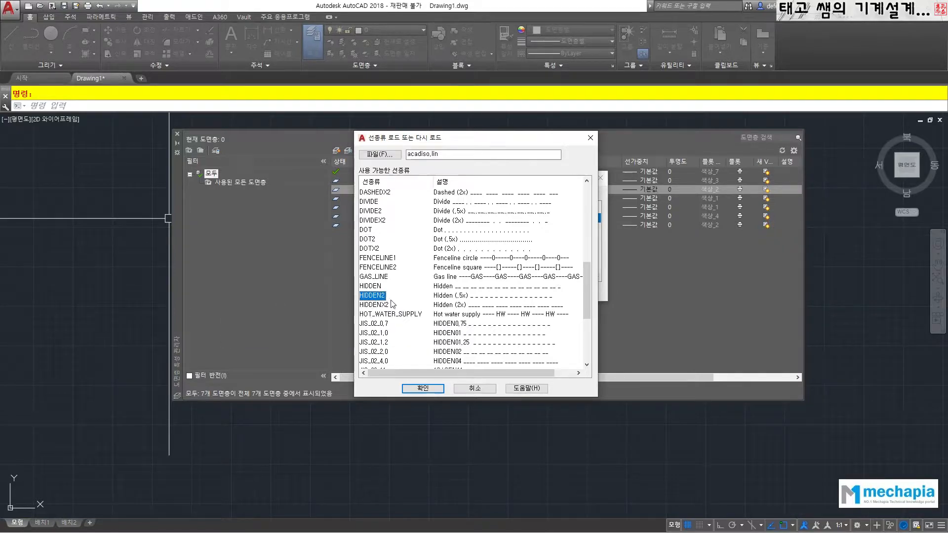
click(370, 286)
click(371, 286)
click(371, 295)
Step: Examine the CENTER and CENTER2 linetype entries in the acadiso.lin list
scroll(372, 296, down, 3)
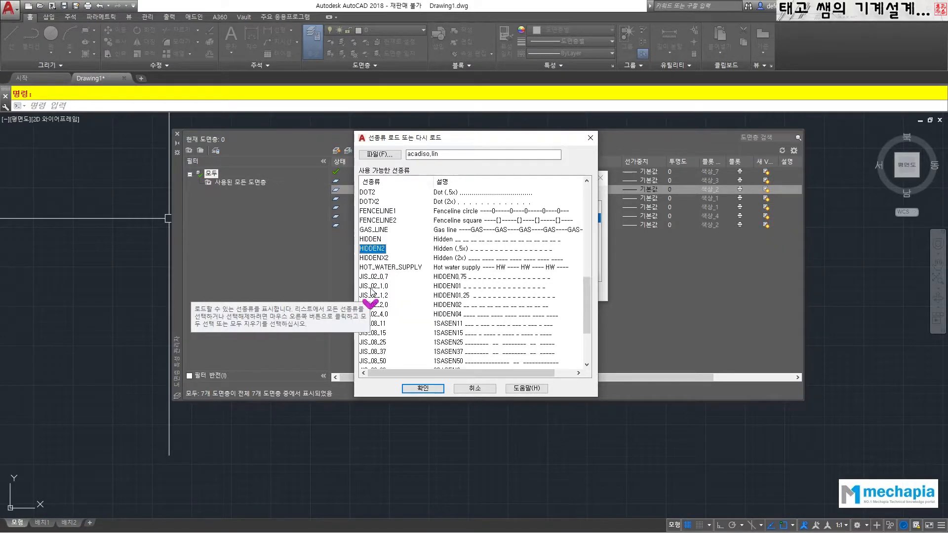
scroll(379, 295, up, 8)
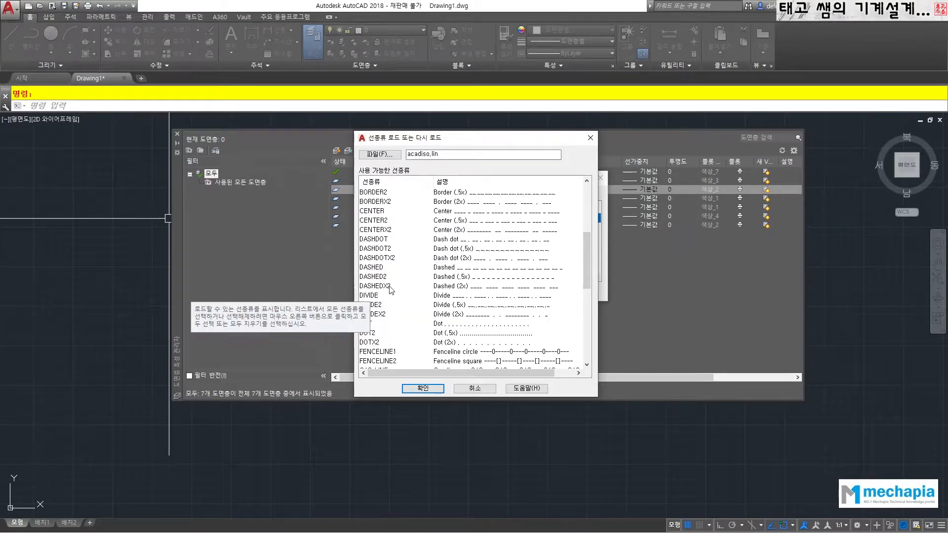
click(379, 258)
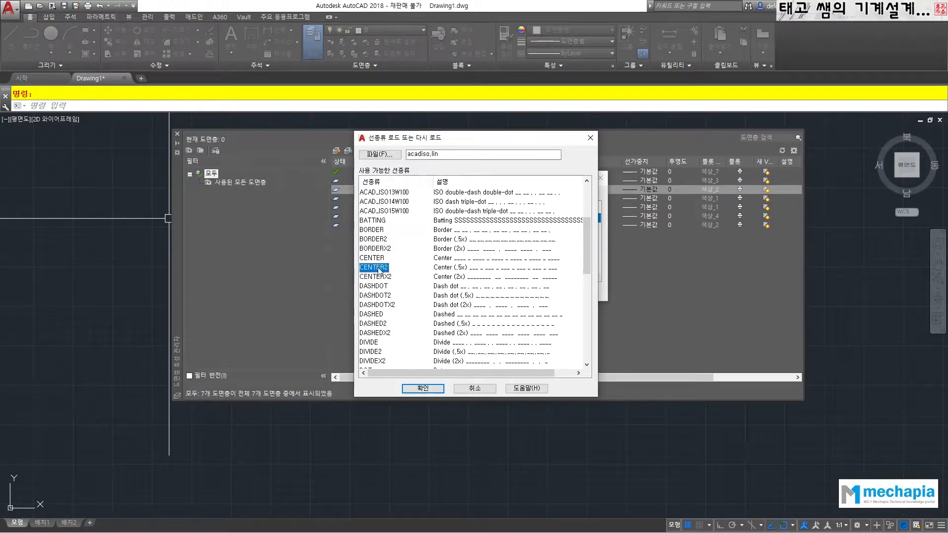
click(376, 260)
click(375, 266)
scroll(388, 267, down, 5)
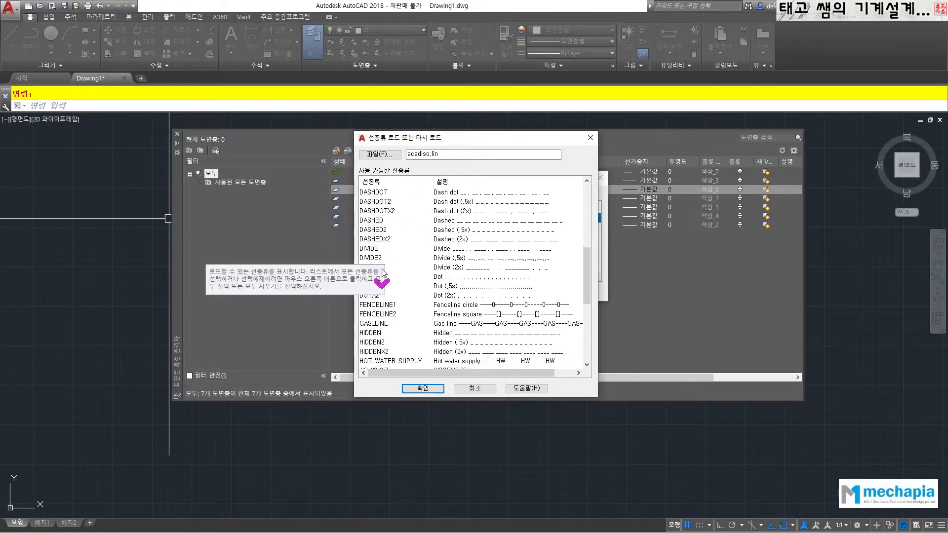
Step: Load the HIDDEN2 linetype and assign it to the 숨은선 layer
click(375, 296)
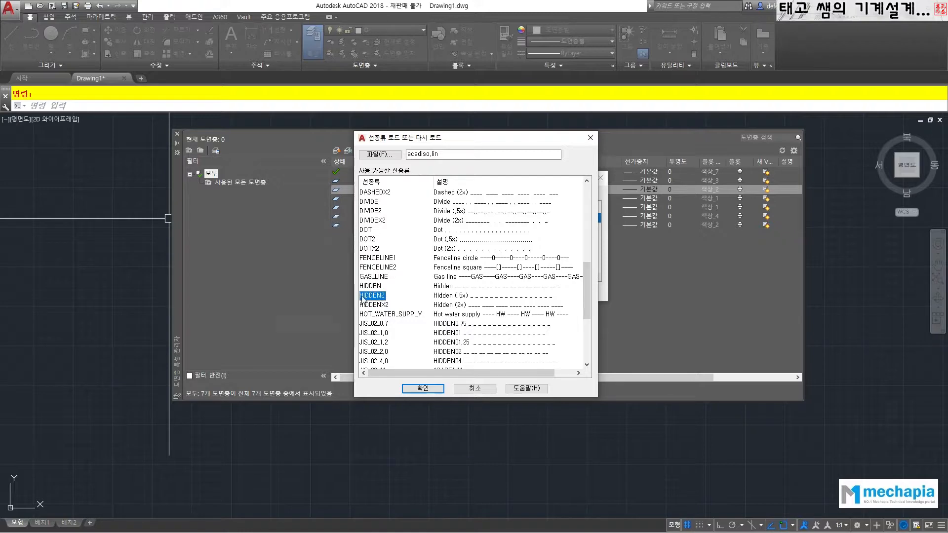
click(421, 389)
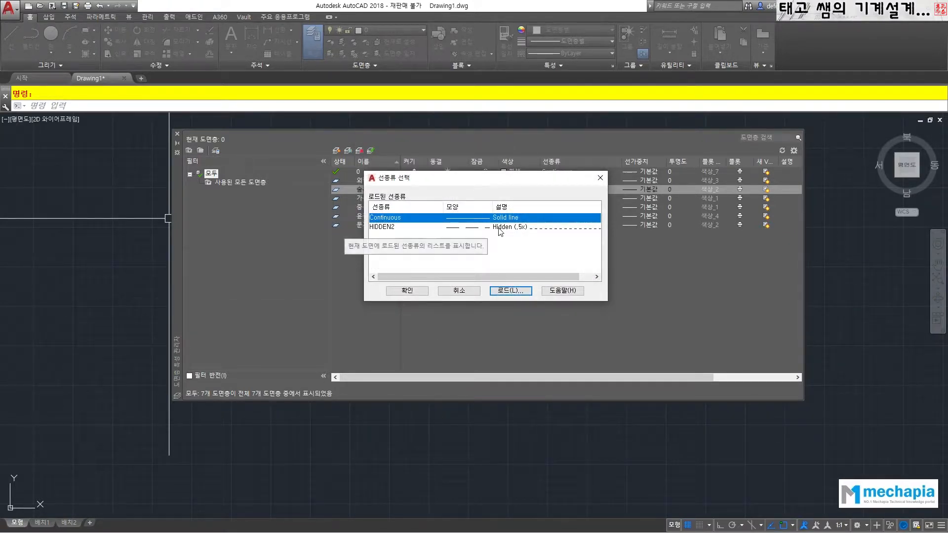
click(384, 227)
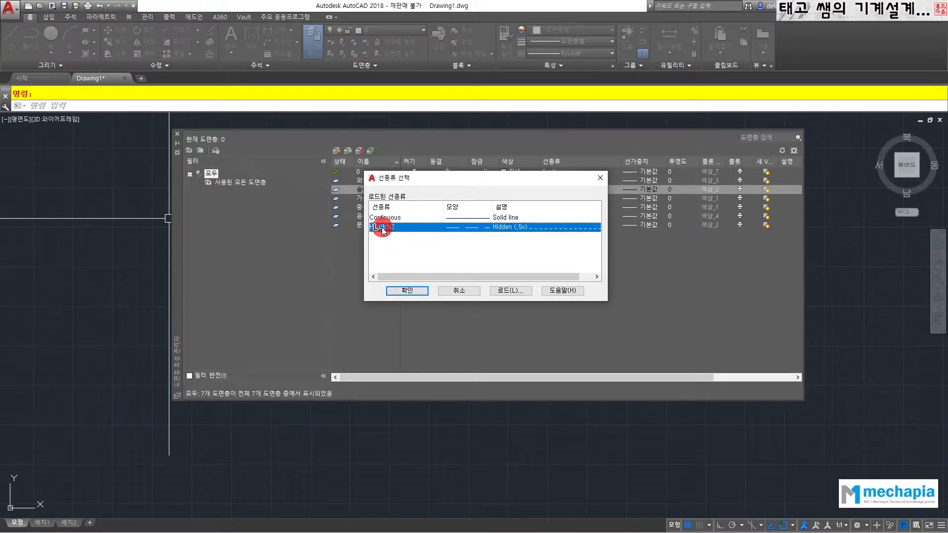
click(397, 292)
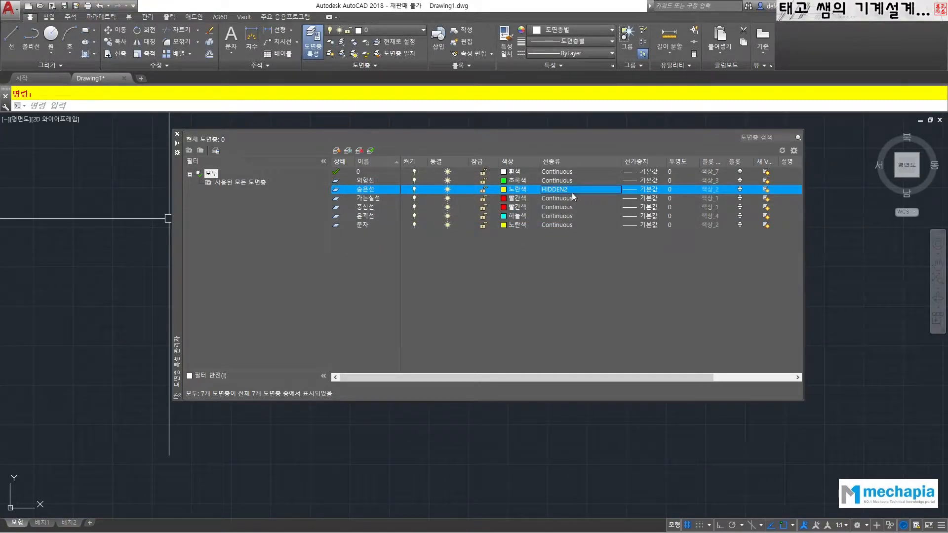
Step: Load the CENTER2 linetype from acadiso.lin and assign it to the 중심선 layer
click(363, 198)
click(359, 207)
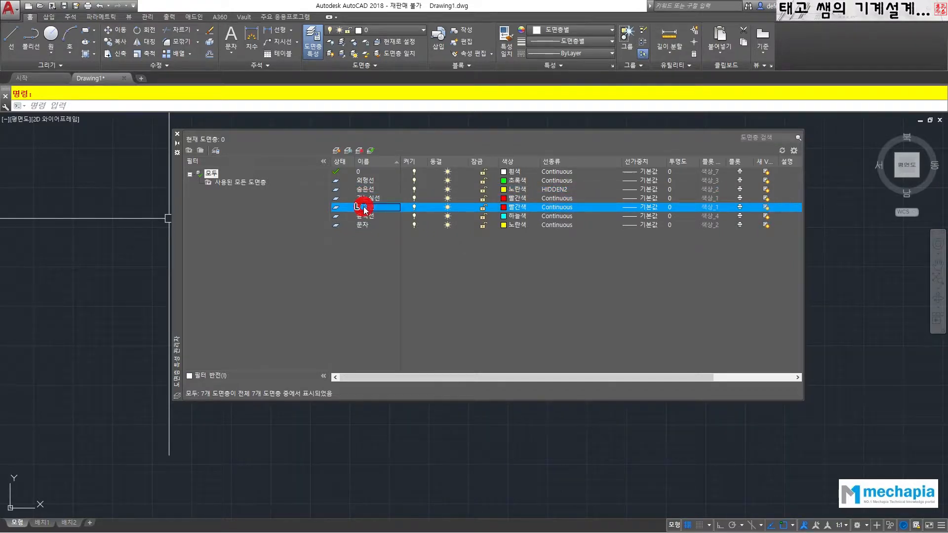
click(555, 207)
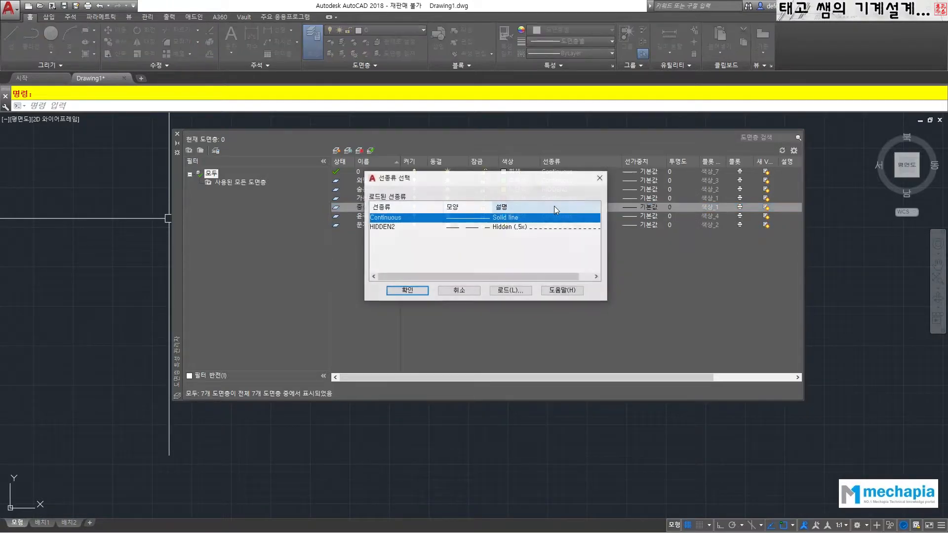
click(502, 291)
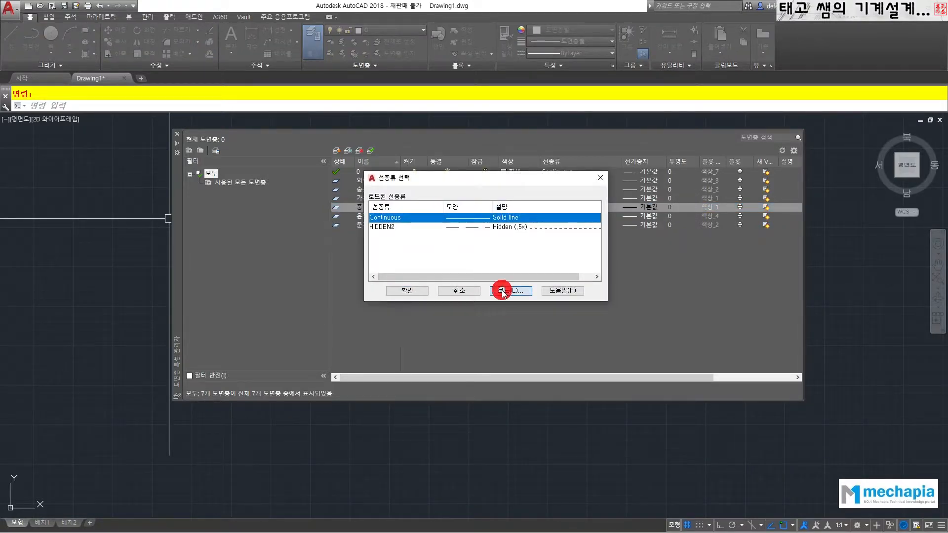
scroll(377, 313, down, 2)
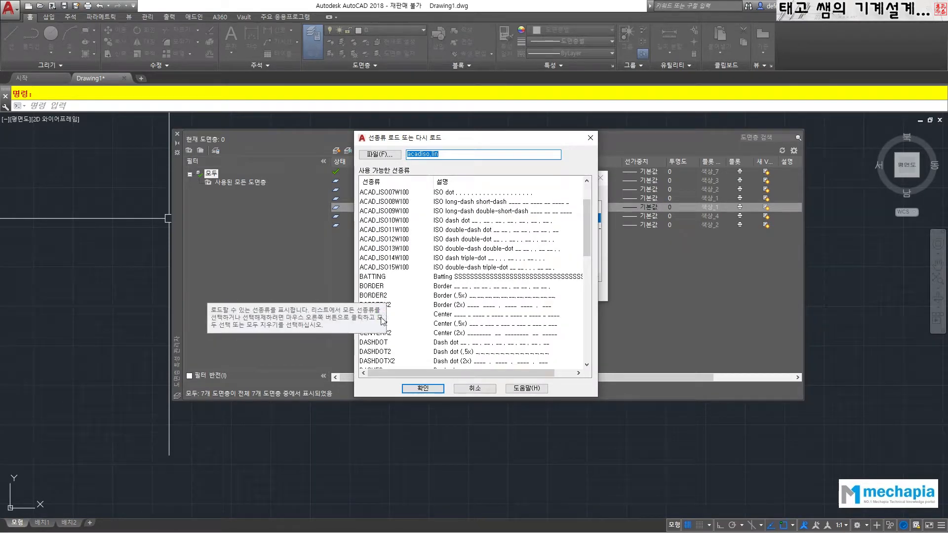
click(406, 322)
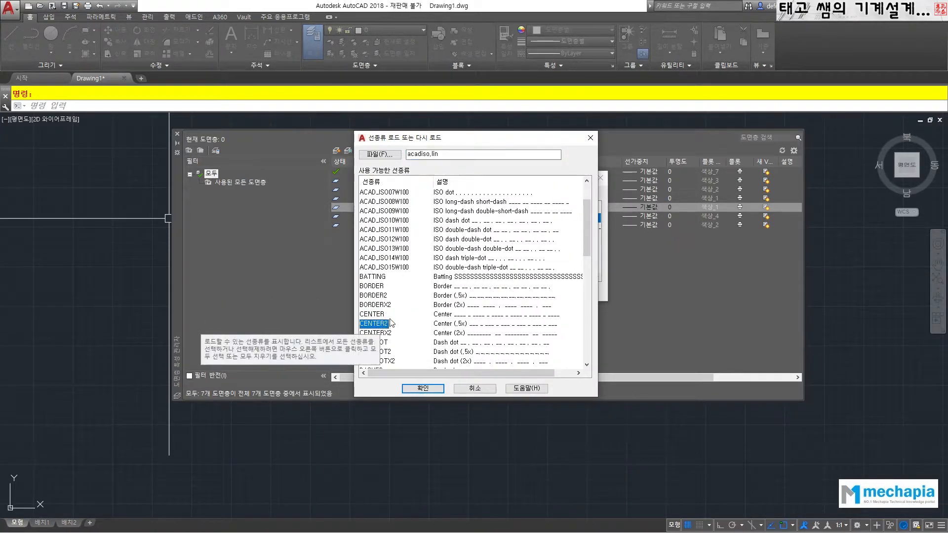
click(422, 387)
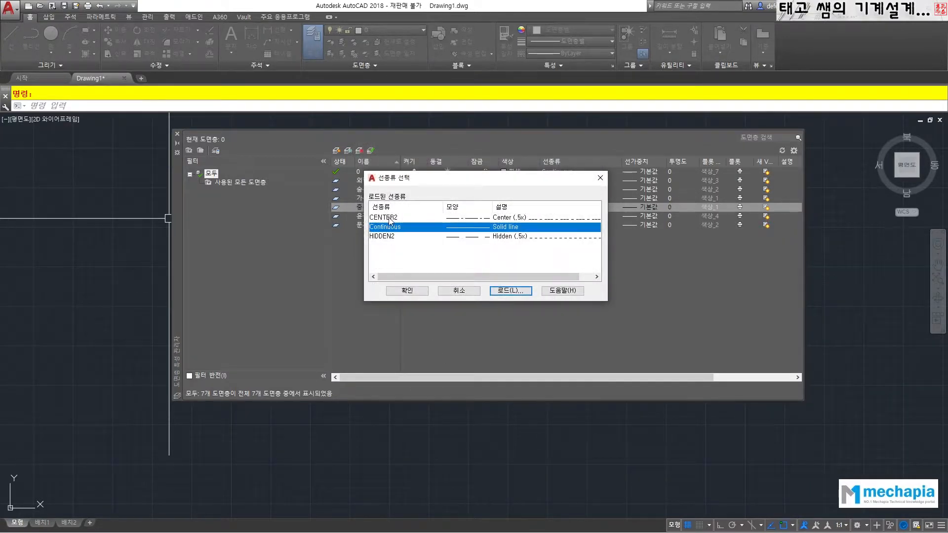
click(390, 218)
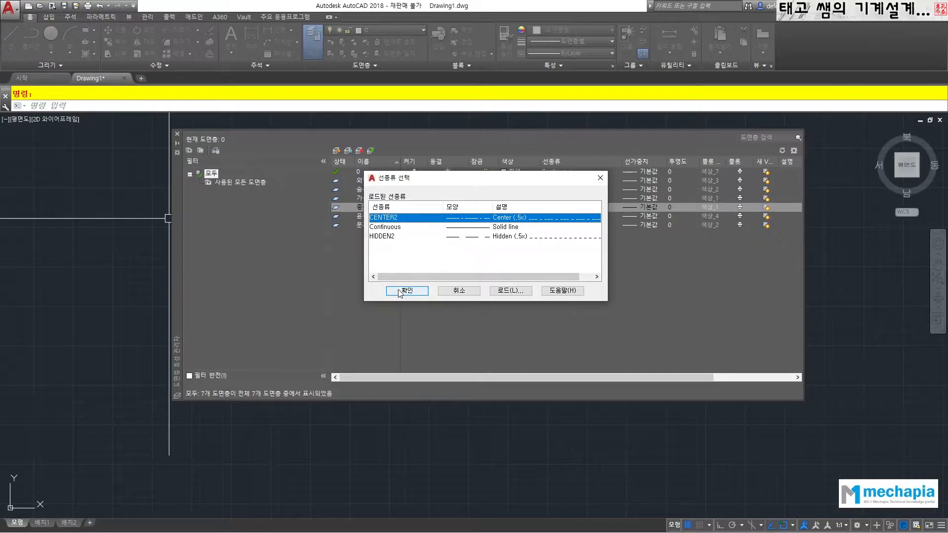
click(400, 291)
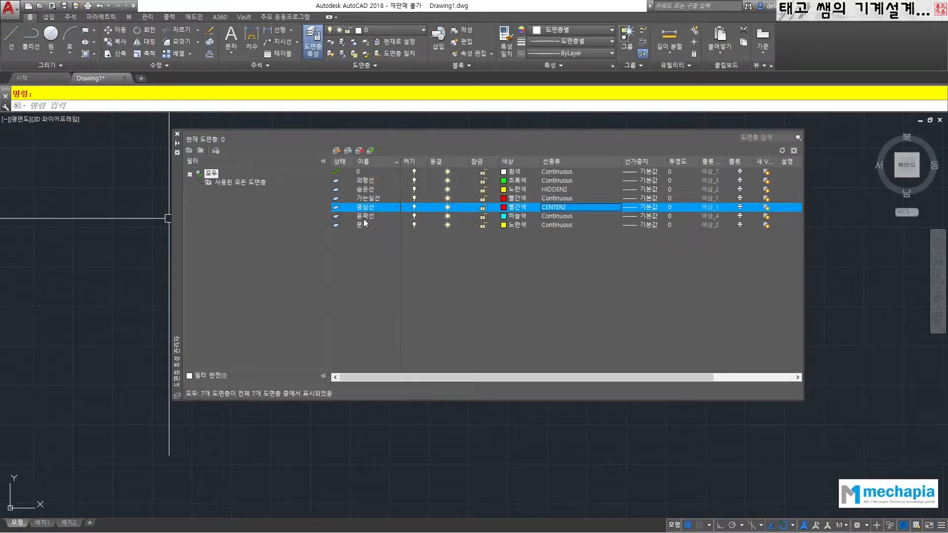
Step: Review the linetype settings of the 윤곽선, 문자, 중심선 and 가는실선 layers row by row
click(367, 216)
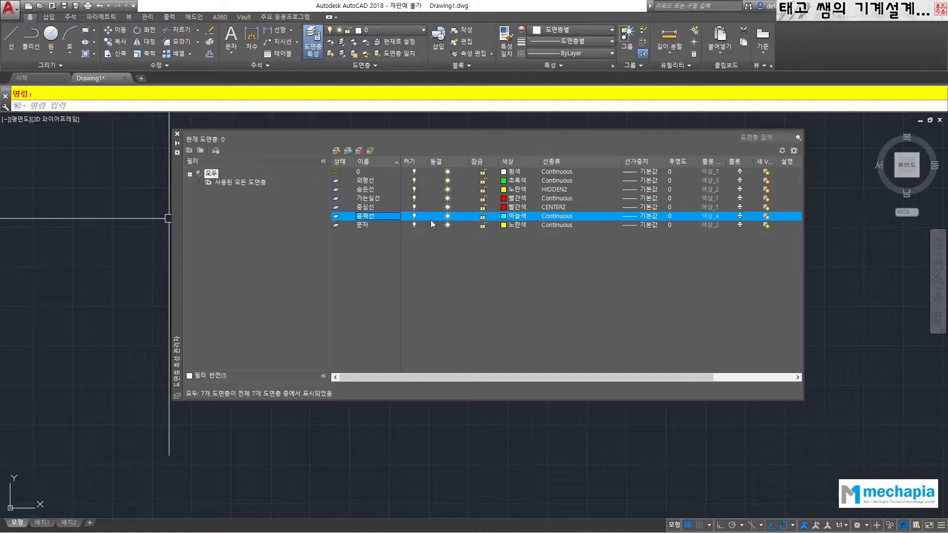
click(360, 226)
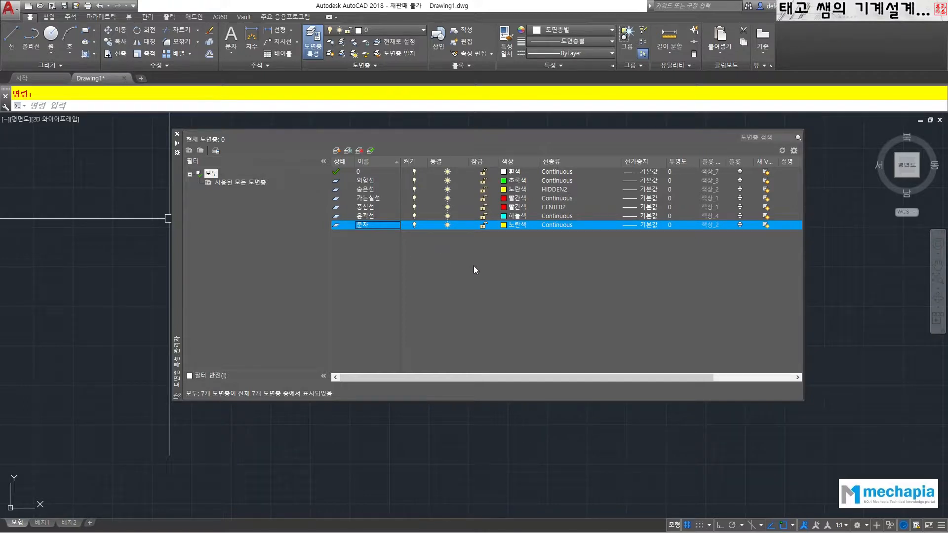
click(362, 216)
click(364, 207)
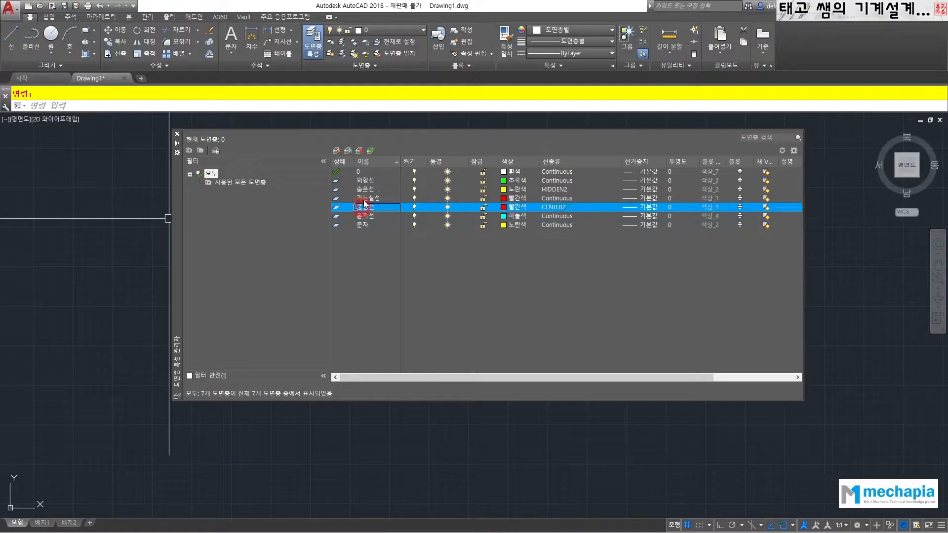
click(365, 199)
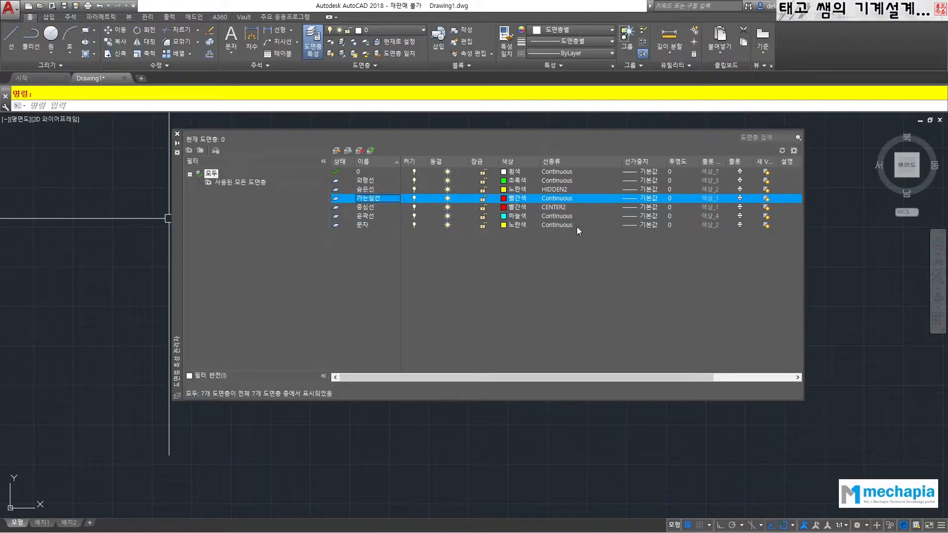
click(362, 226)
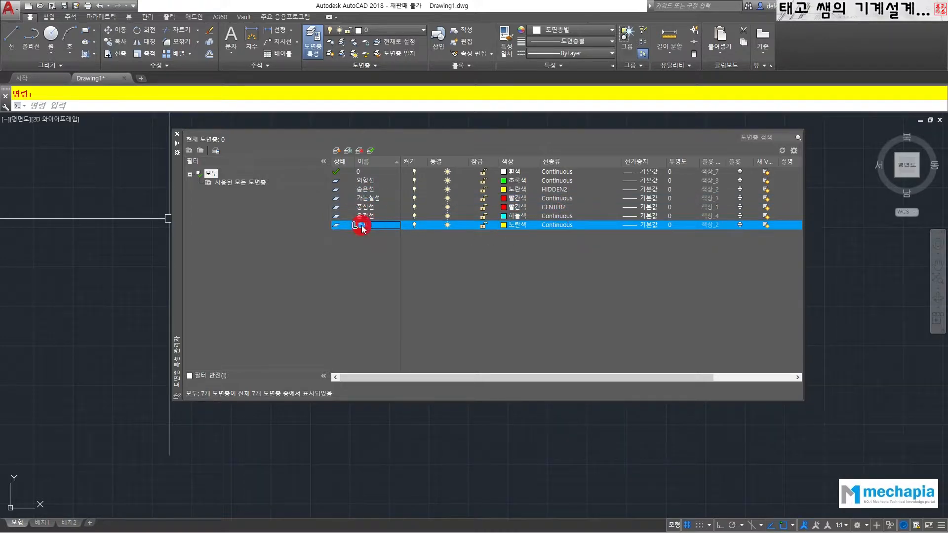
Step: Make 외형선 the current layer
click(368, 182)
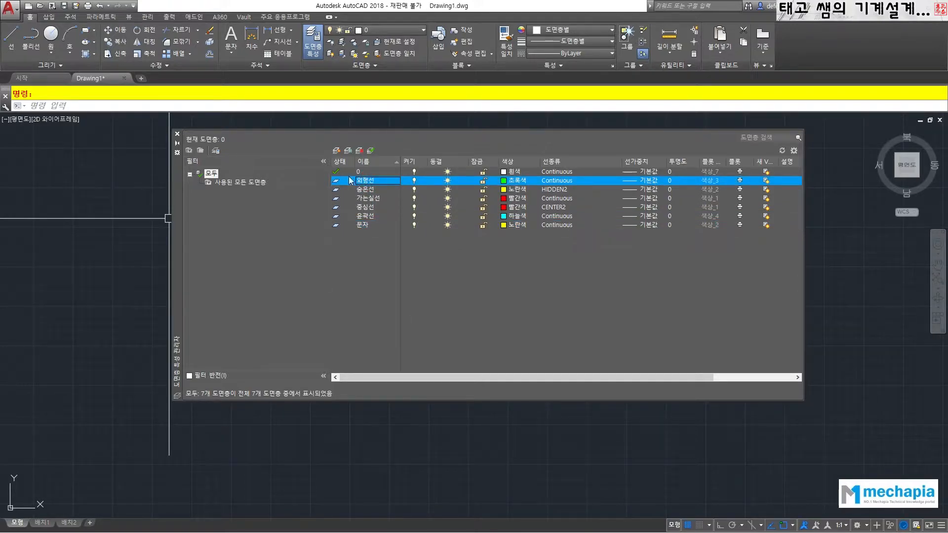
click(370, 151)
Step: Try 숨은선 and 가는실선 as the current layer, return to 외형선 and select layer 0
click(337, 191)
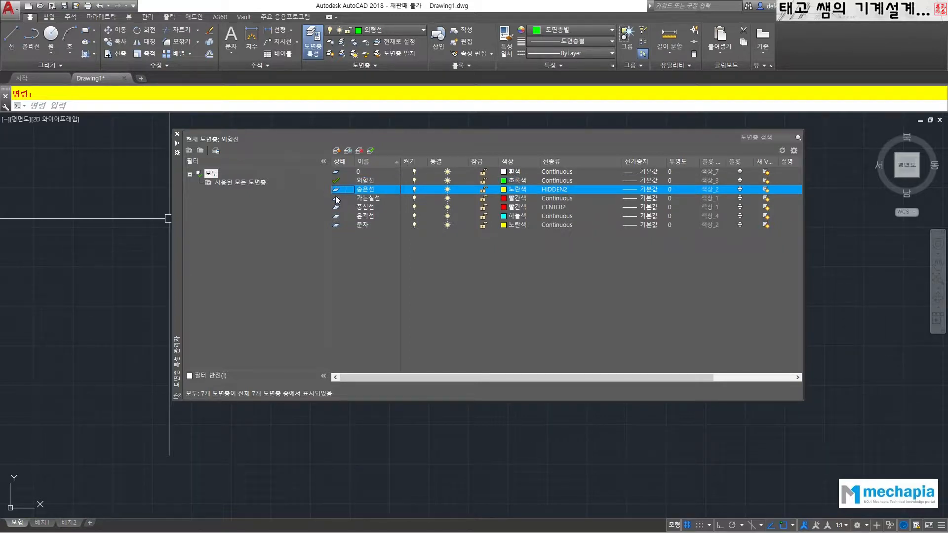
double_click(337, 190)
double_click(335, 199)
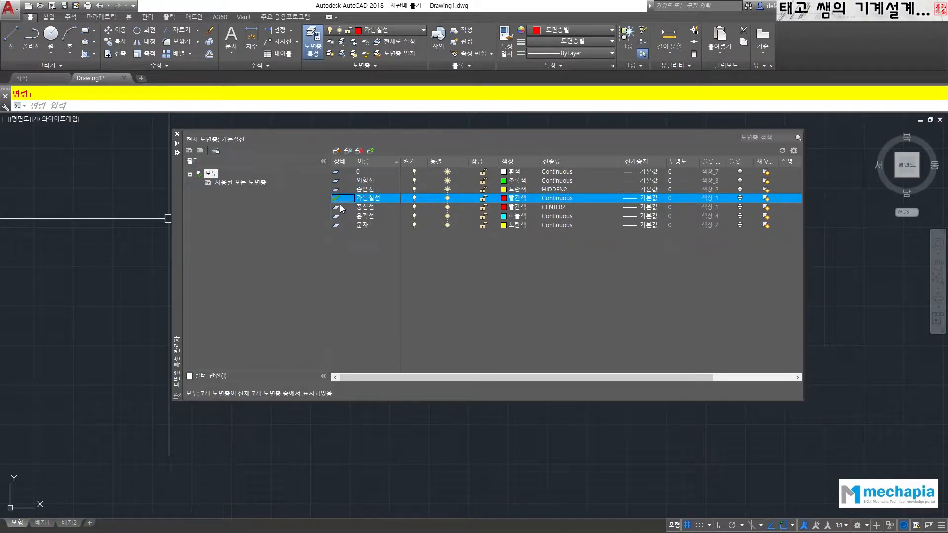
double_click(337, 181)
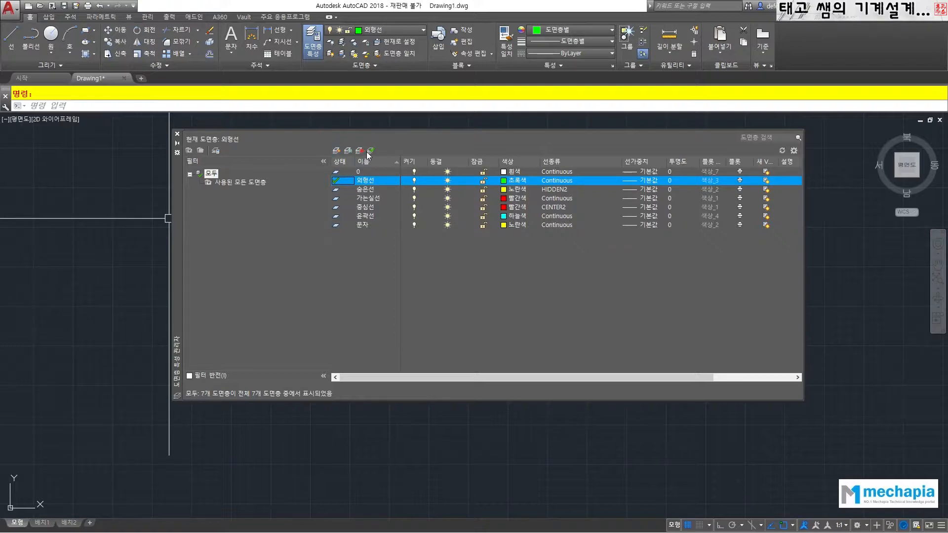
click(337, 172)
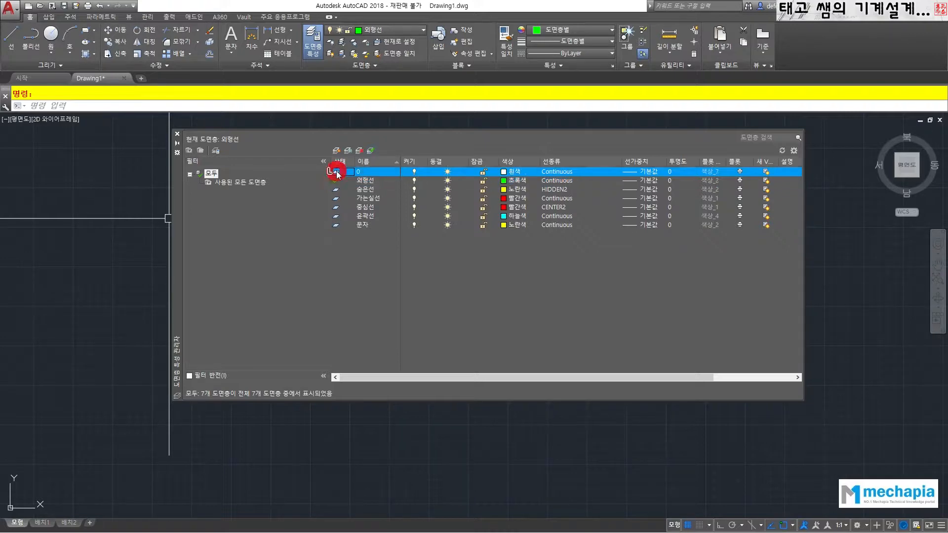
Step: Try to delete layer 0, dismiss the notice and select the 외형선 layer again
click(359, 150)
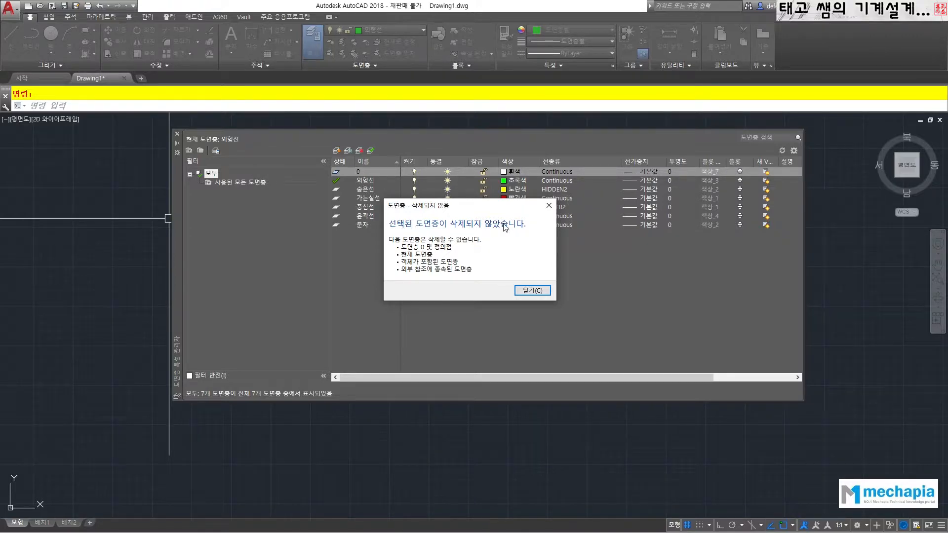
click(537, 289)
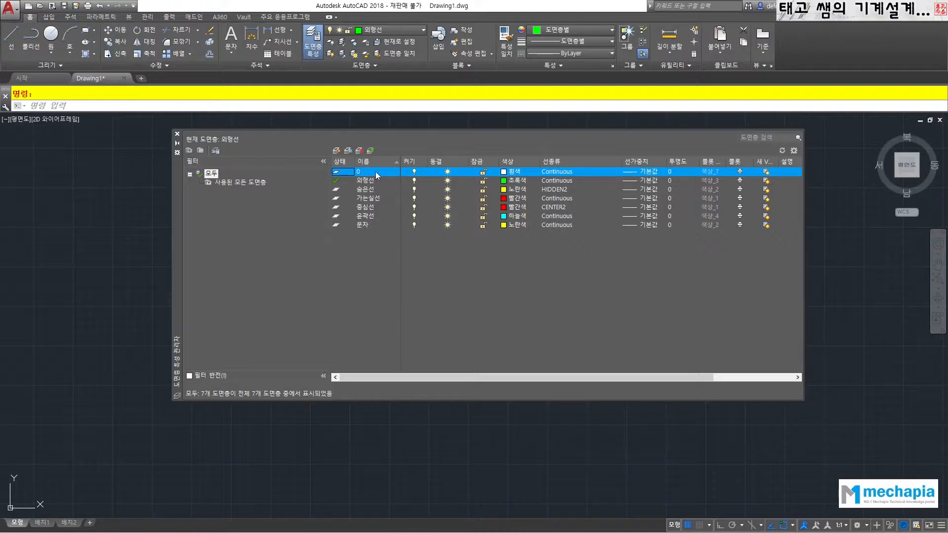
click(338, 181)
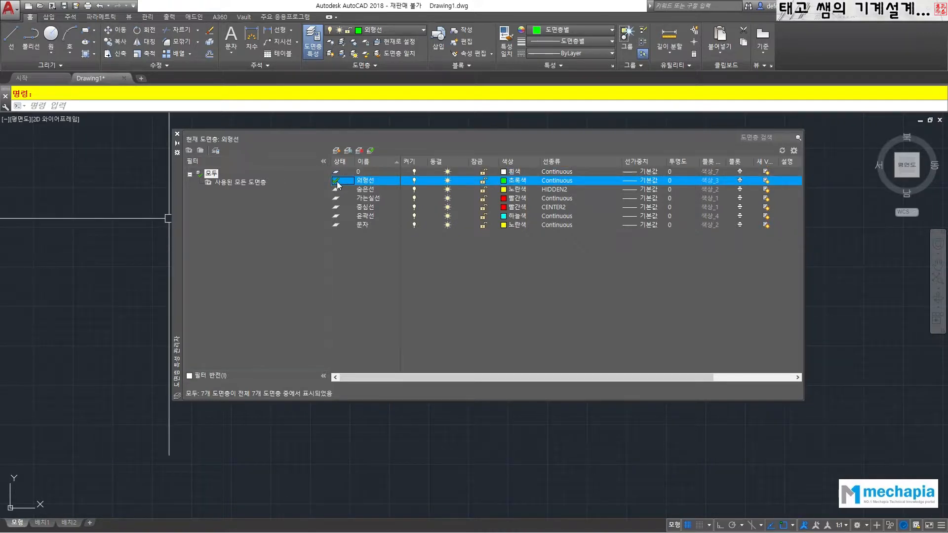
click(360, 172)
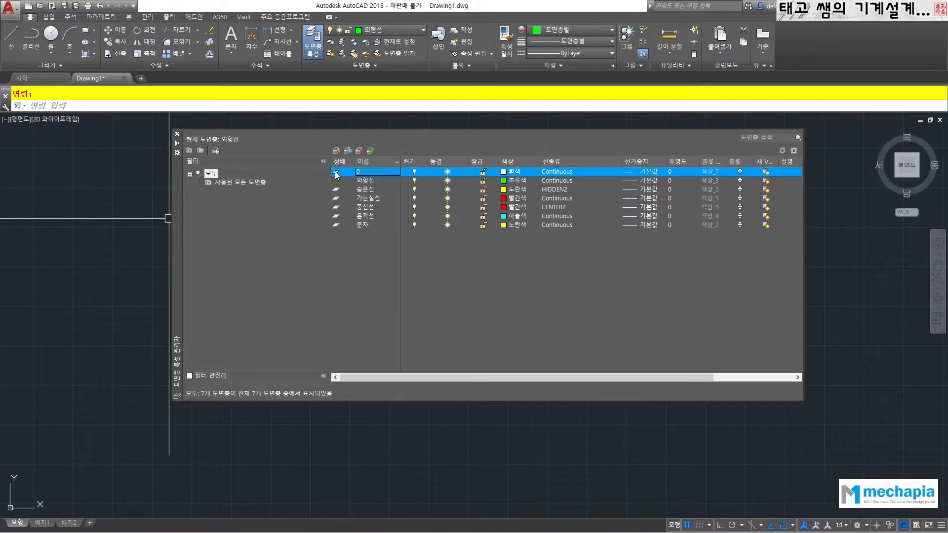
click(374, 181)
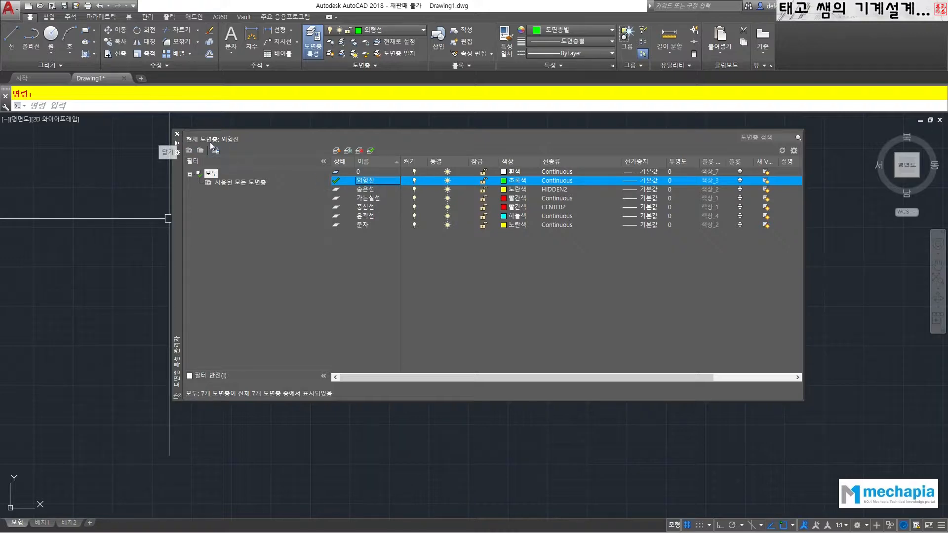
Step: Close the layer manager and review the layers available in the current-layer list without changing the current one
click(176, 134)
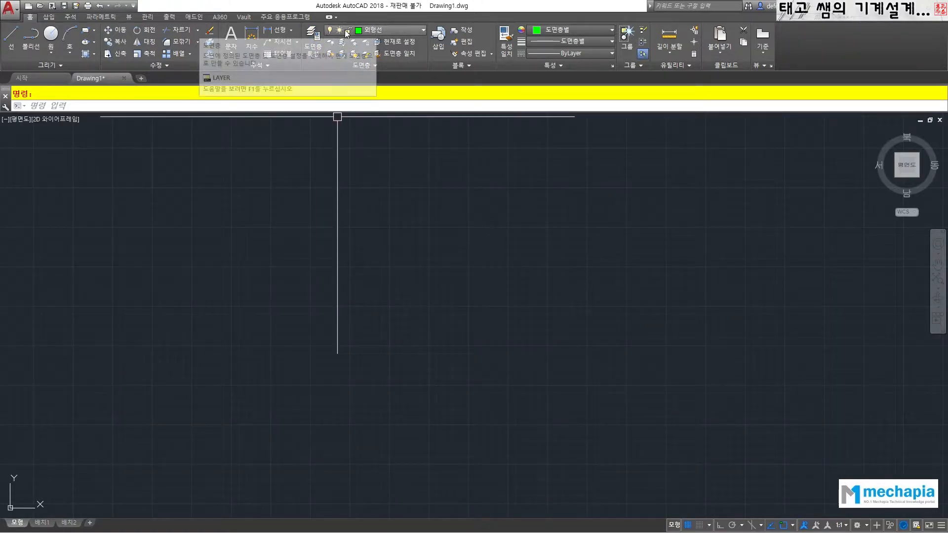
click(422, 33)
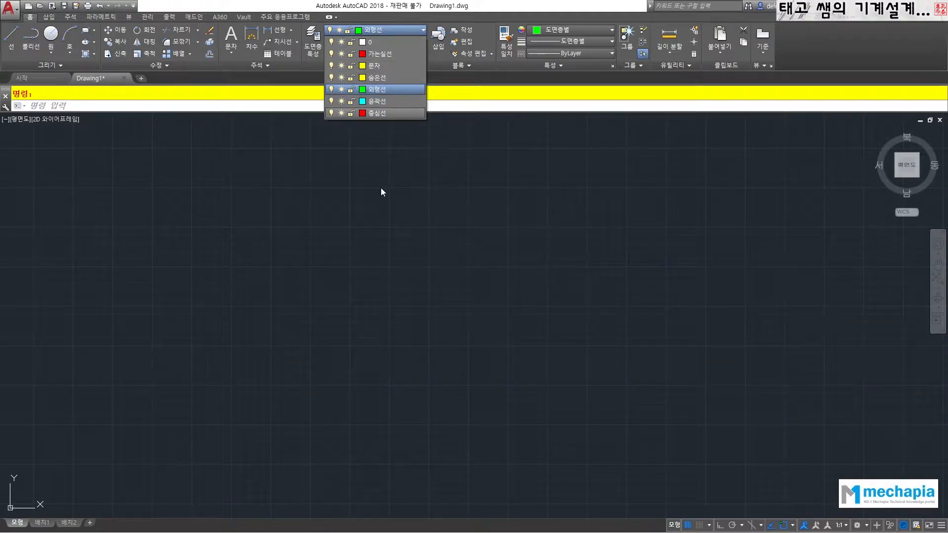
key(Escape)
Step: Draw a single, nearly horizontal test line on the 외형선 layer and erase it
text(L)
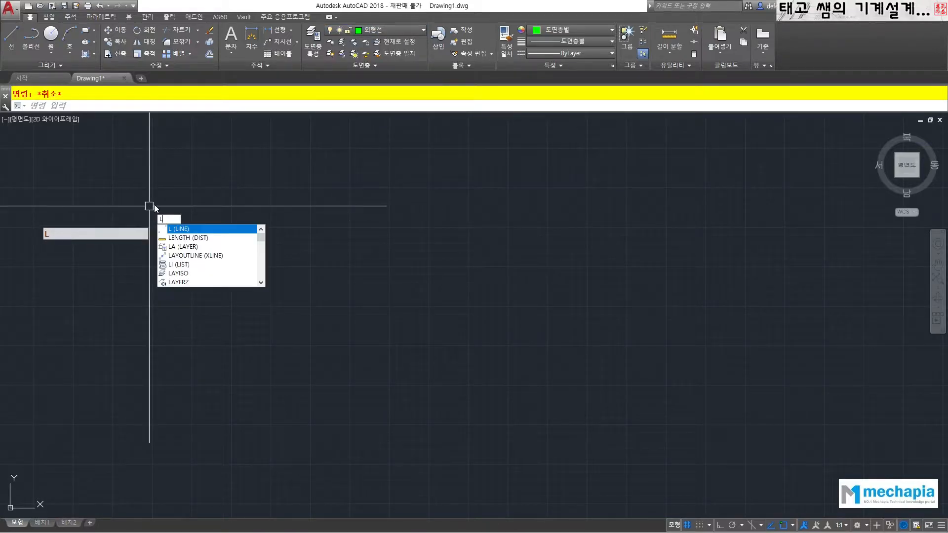
key(space)
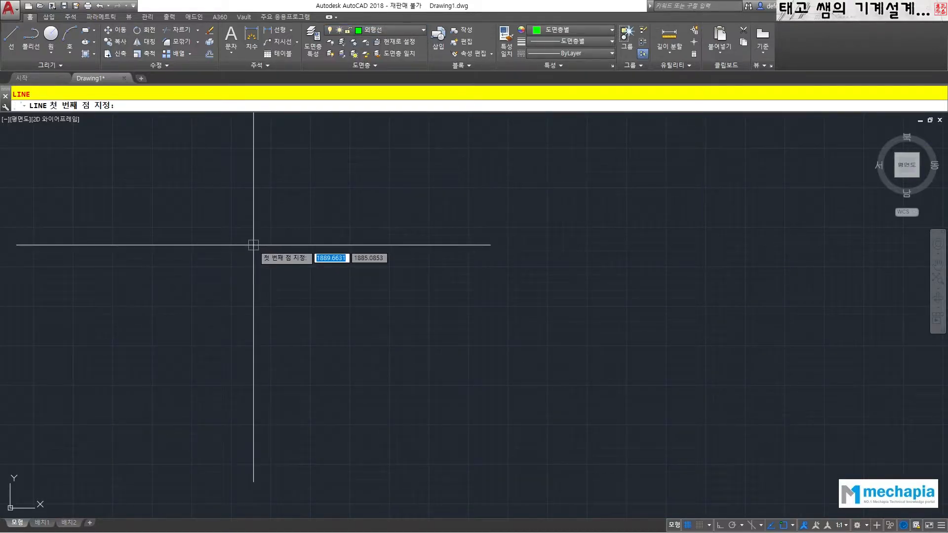
click(254, 245)
click(560, 256)
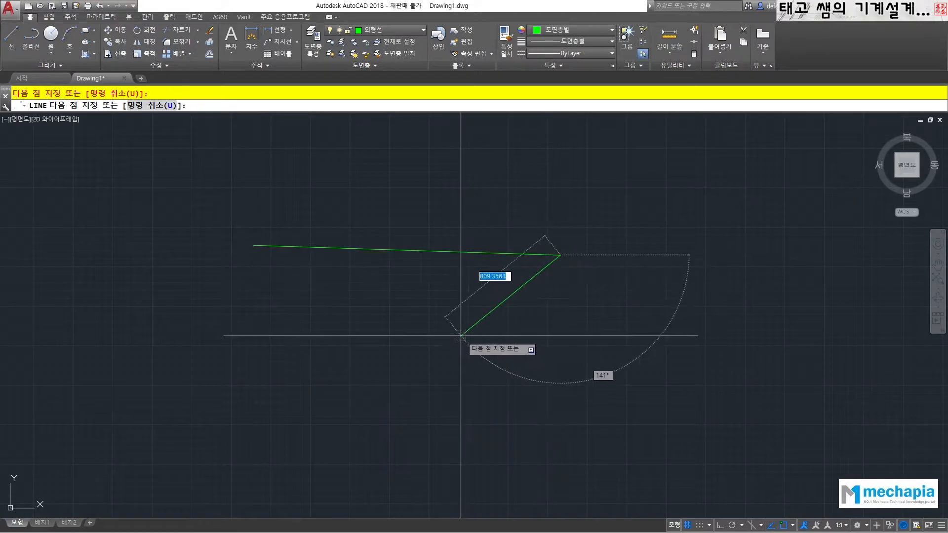
right_click(460, 336)
click(364, 248)
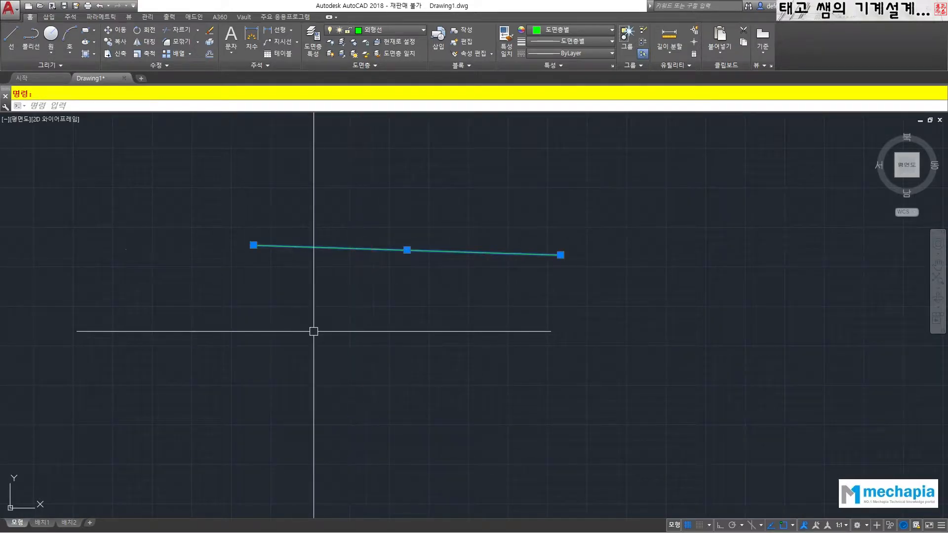
key(Escape)
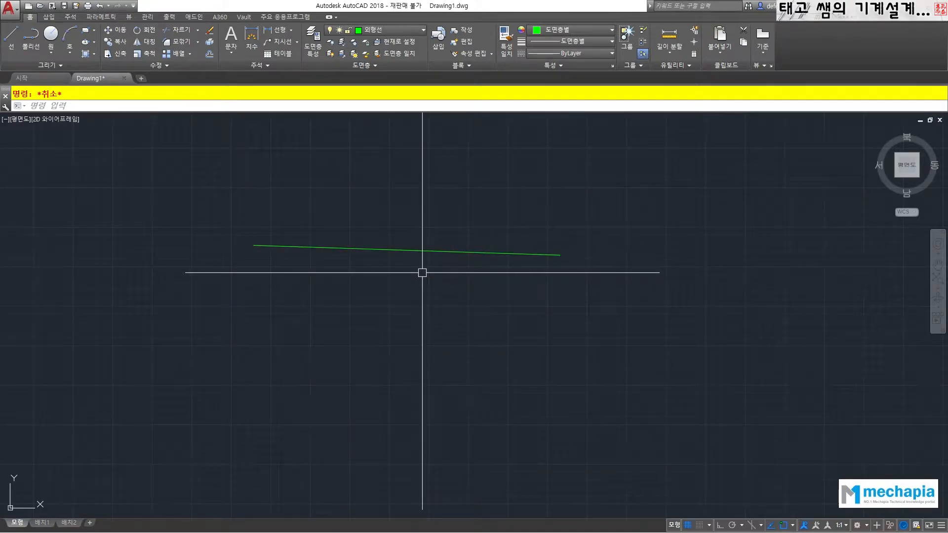
click(351, 246)
key(Delete)
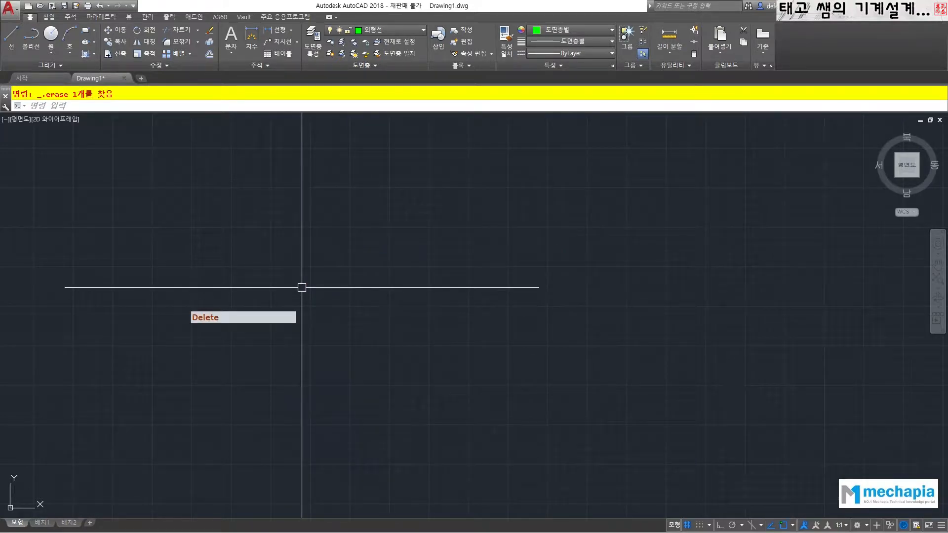
Step: Reopen the layer manager and examine the loaded linetypes for the 숨은선 layer, keeping HIDDEN2
click(316, 36)
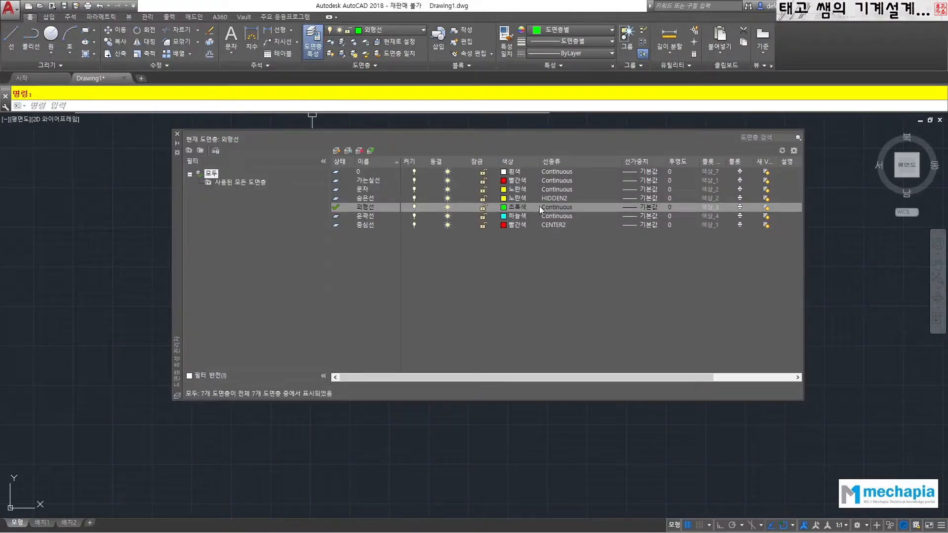
click(549, 198)
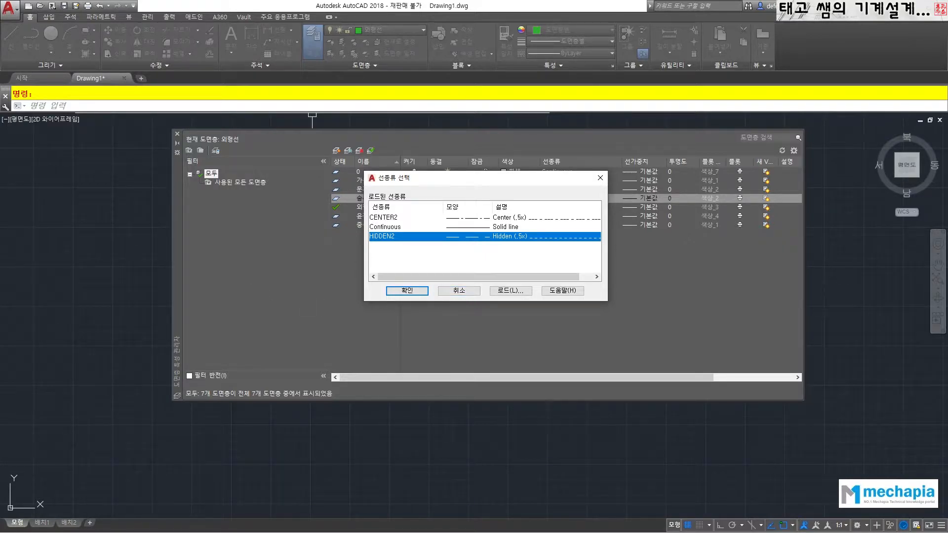
key(Return)
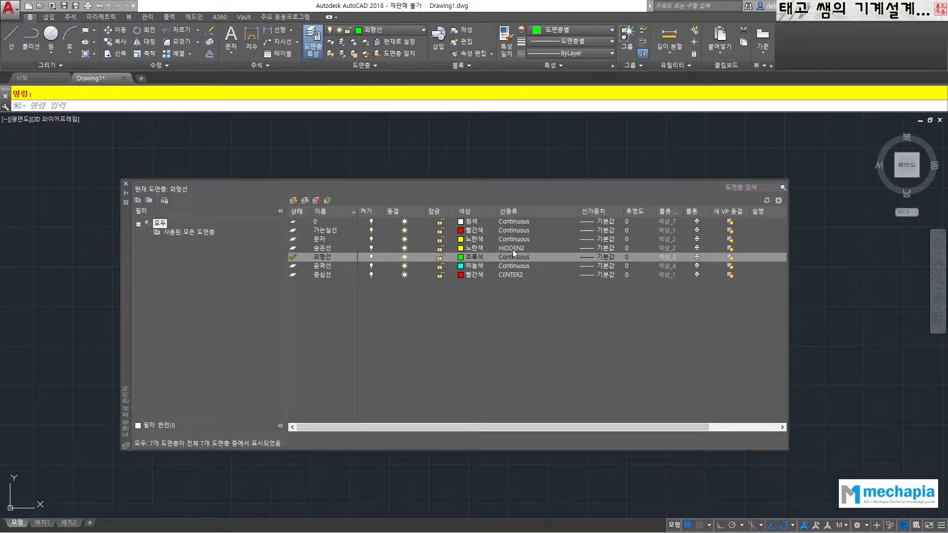
click(511, 248)
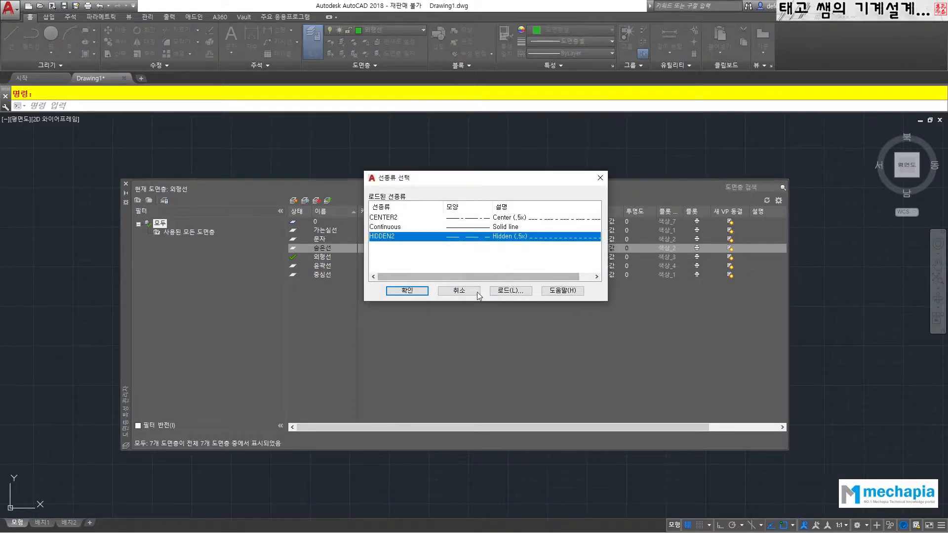
click(470, 293)
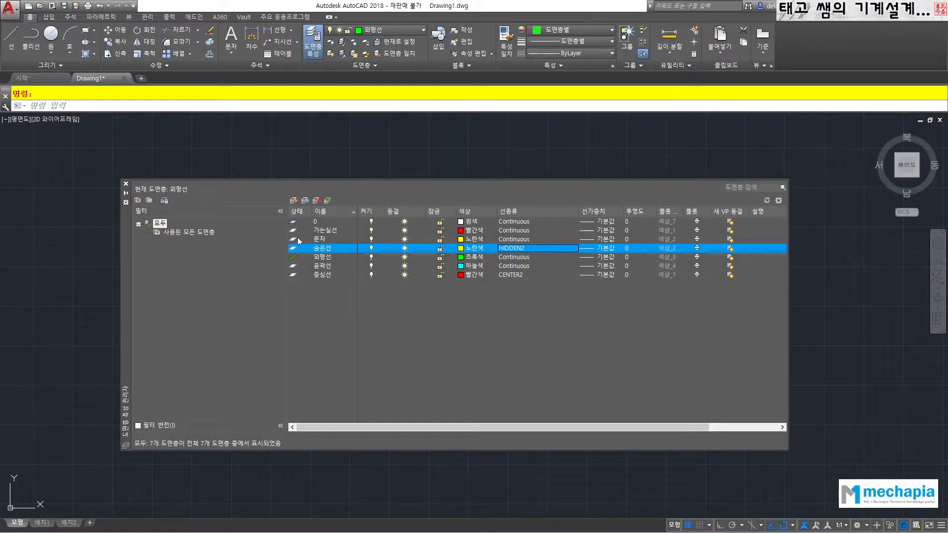
Step: Create two new layers based on the 숨은선 layer and name the second one 숨은선1
click(293, 201)
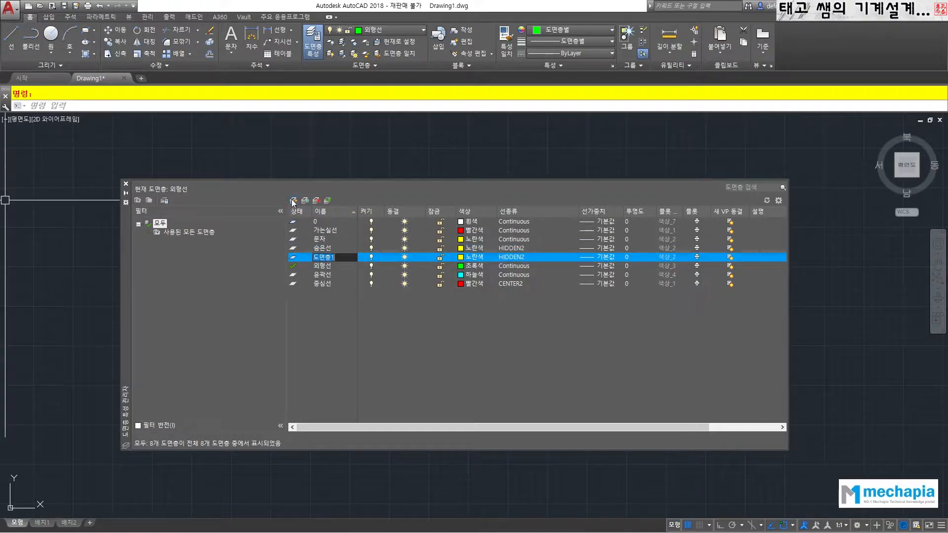
click(294, 200)
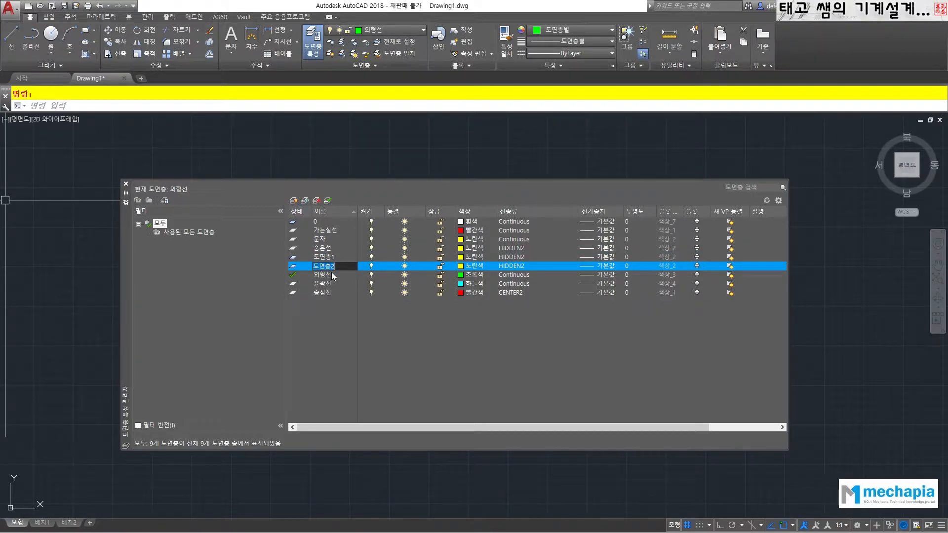
key(BackSpace)
key(BackSpace)
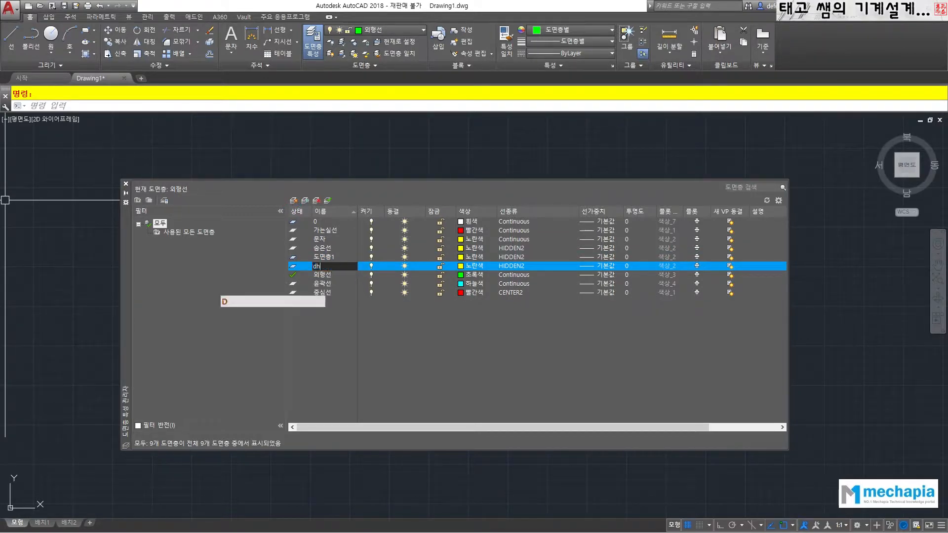
text(숨은선1)
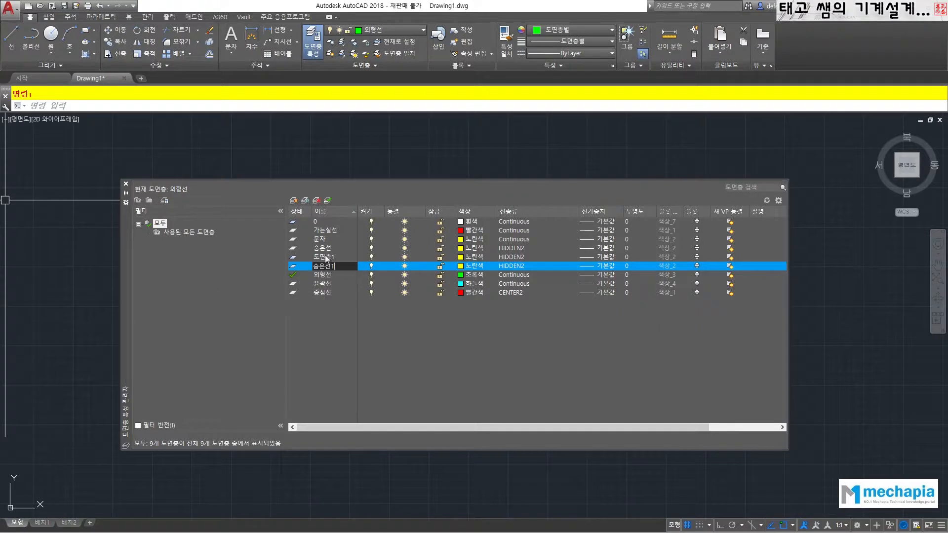
Step: Rename the other new layer, 도면층1, as 중심선1
double_click(321, 257)
click(322, 257)
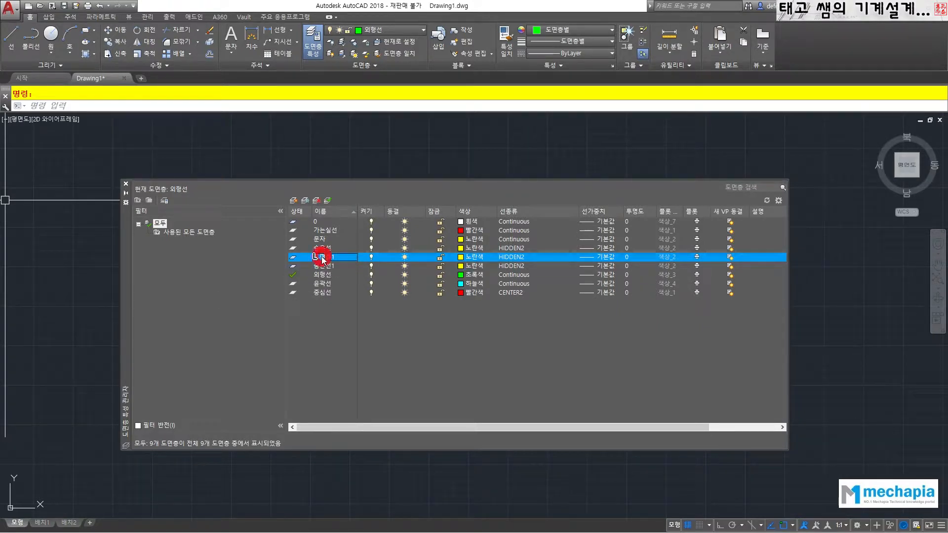
text(중심선)
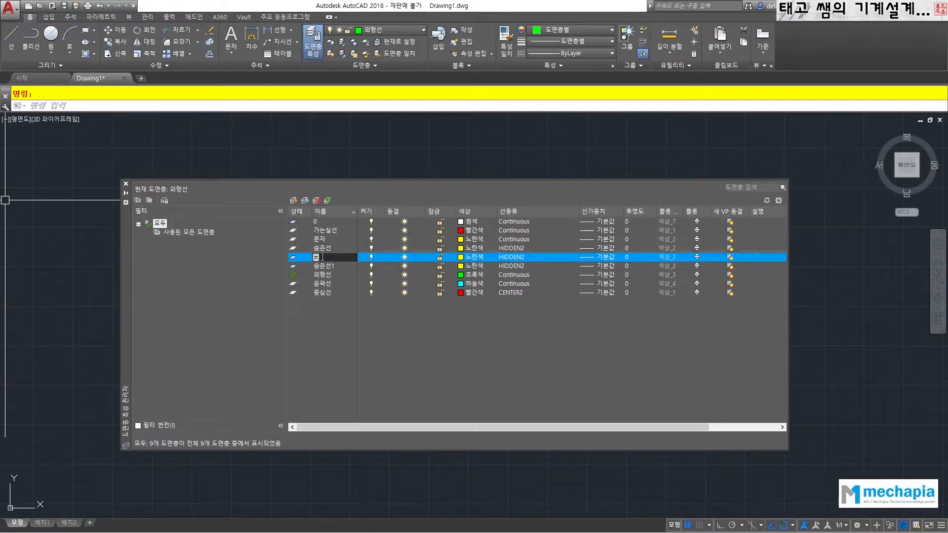
text(1)
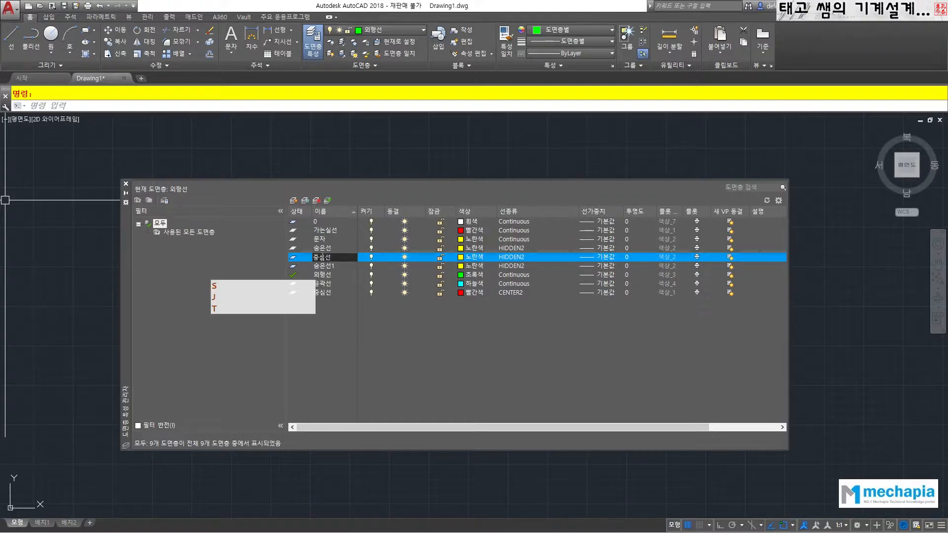
key(Return)
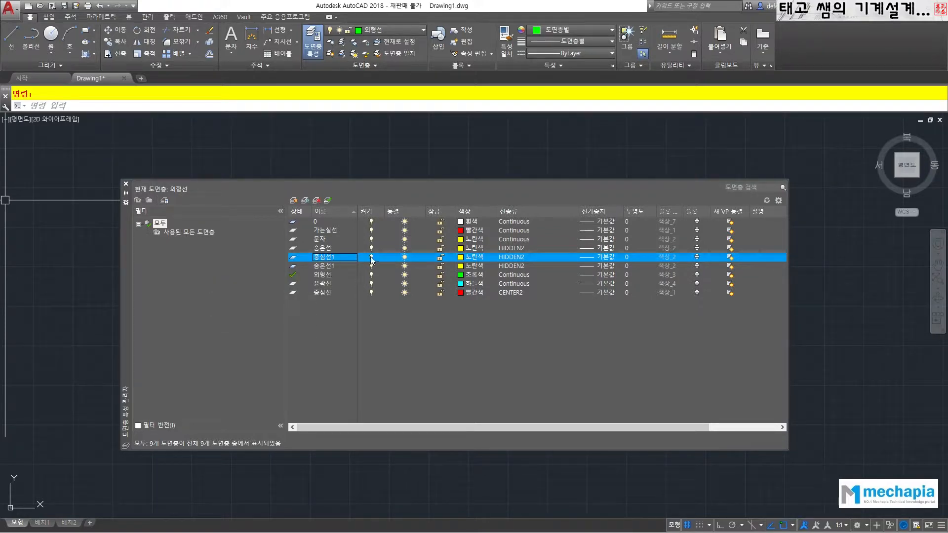
Step: Set the 중심선1 layer's colour to red (index 1) and select the 숨은선1 layer
click(461, 258)
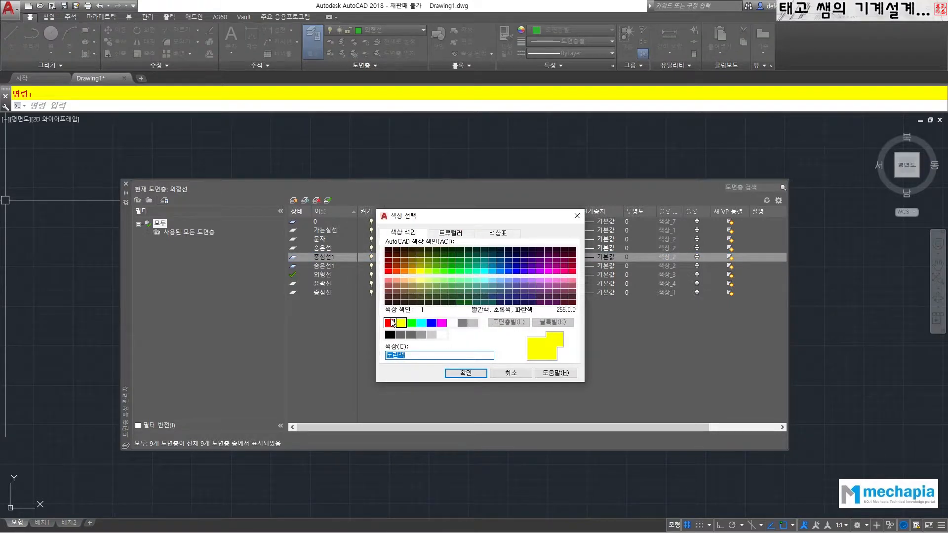
click(390, 323)
click(465, 373)
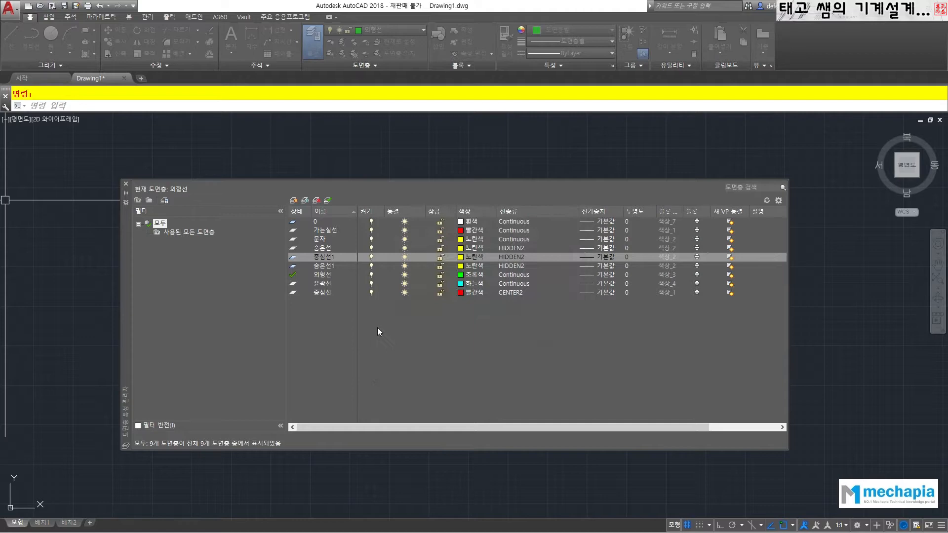
click(321, 267)
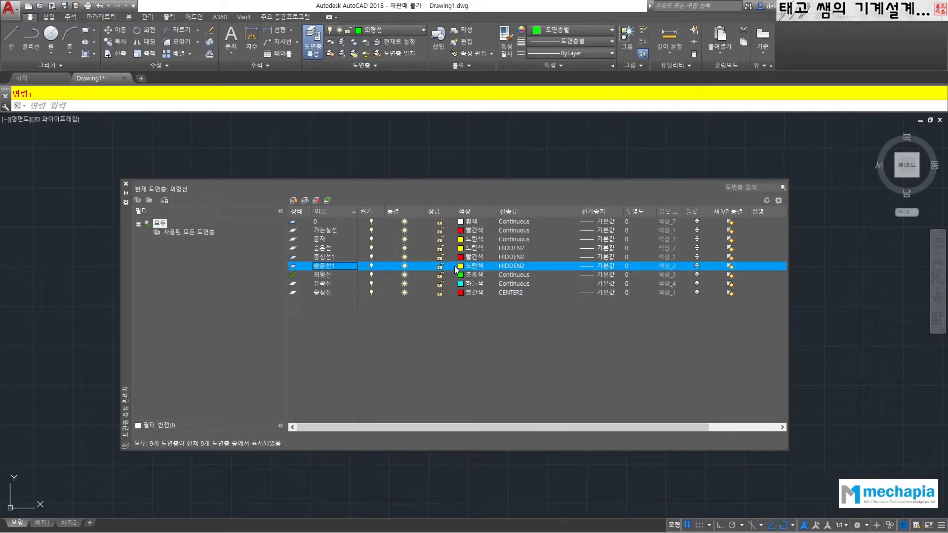
Step: Load the CENTER linetype from acadiso.lin and assign it to the 중심선1 layer
click(508, 256)
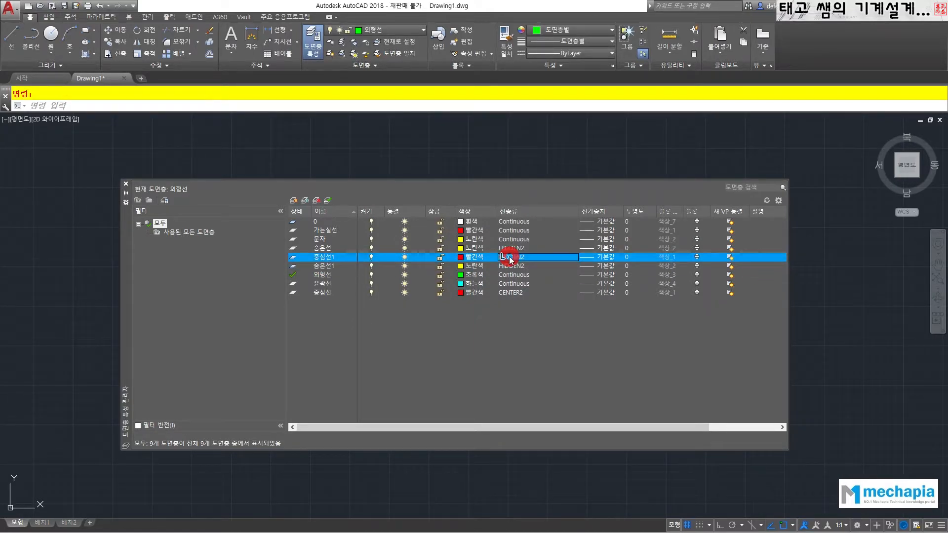
click(502, 291)
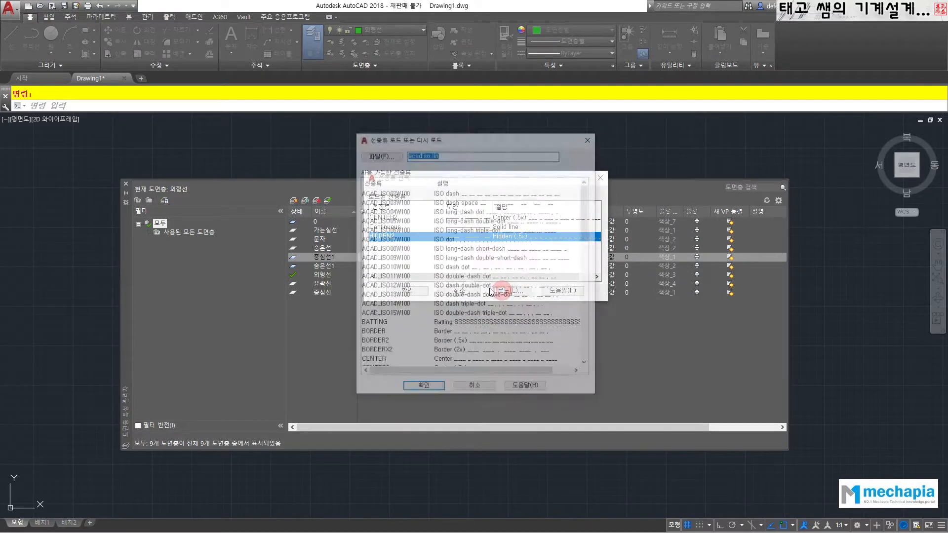
scroll(386, 334, down, 3)
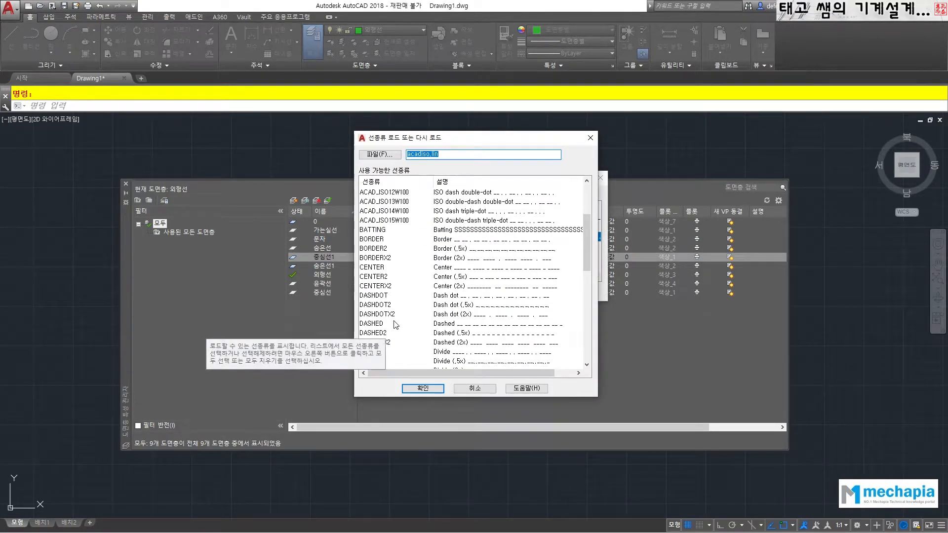
click(372, 267)
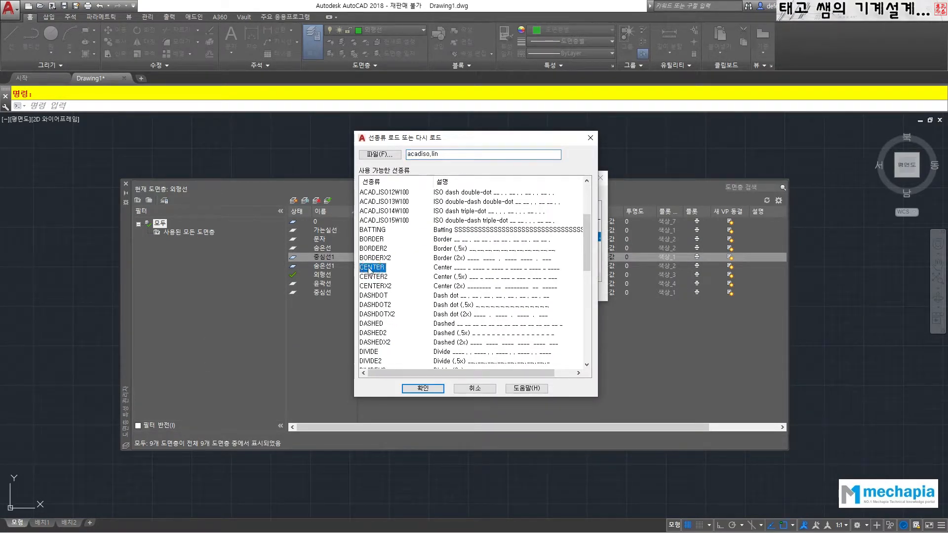
click(423, 389)
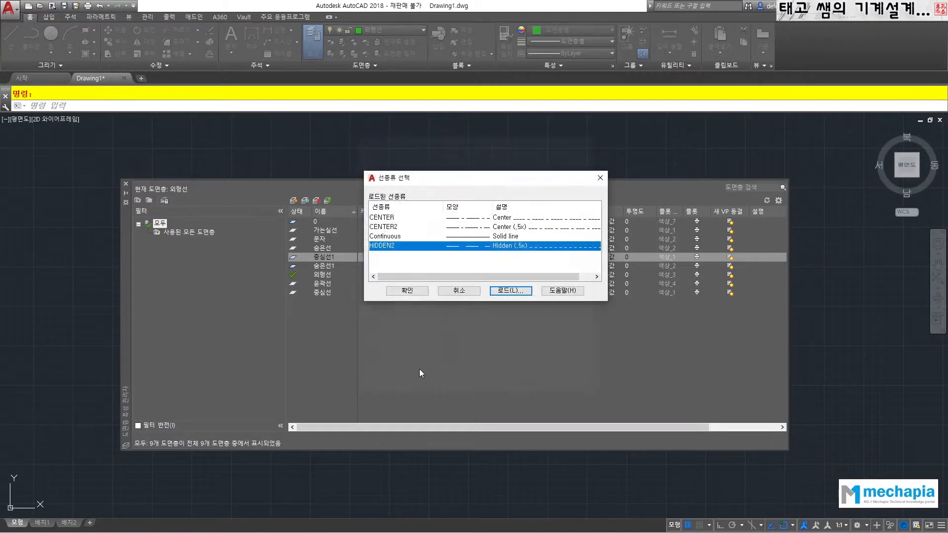
click(395, 218)
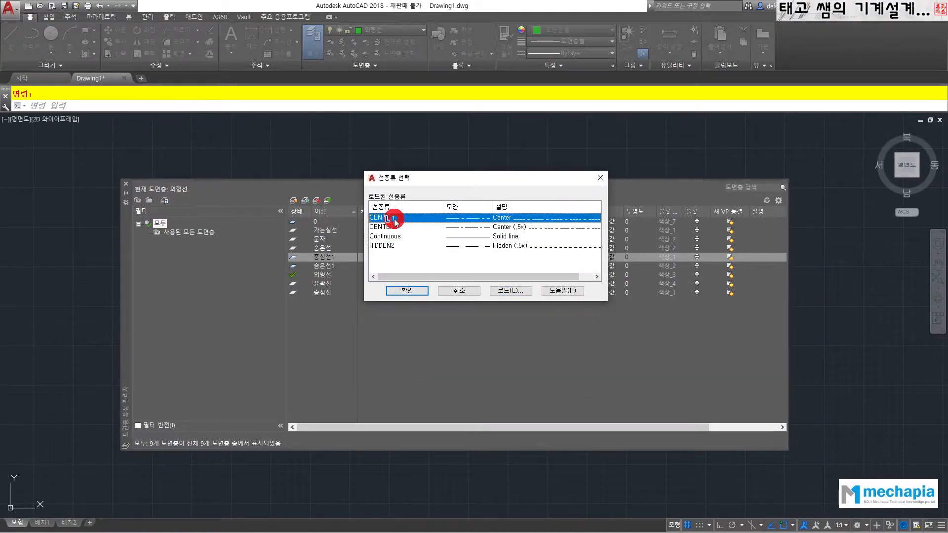
click(396, 291)
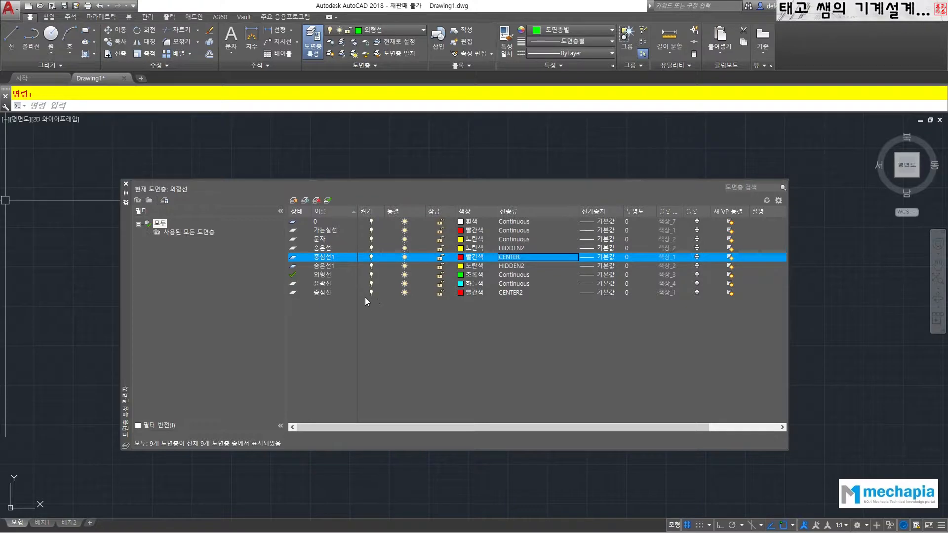
Step: Load the HIDDEN linetype from acadiso.lin via the 숨은선1 layer's linetype setting and close the layer manager
click(332, 266)
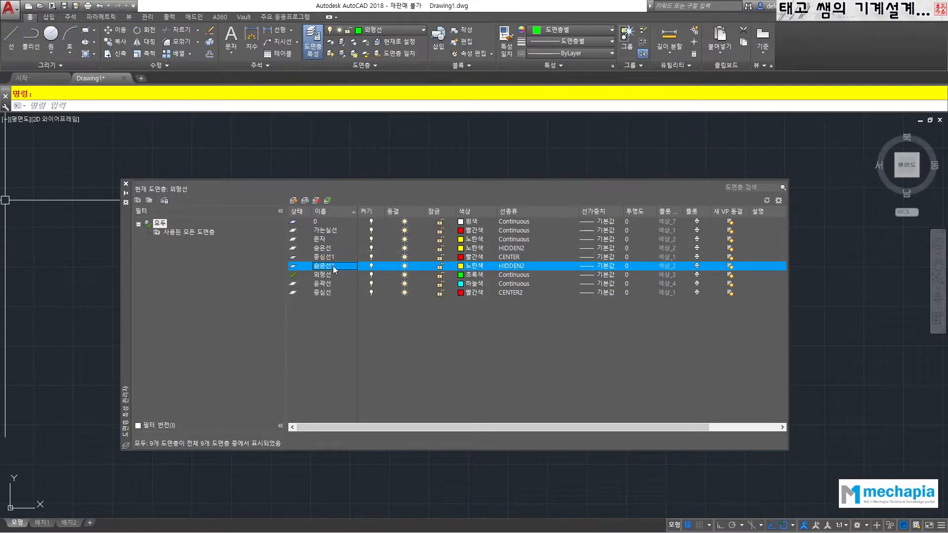
click(517, 265)
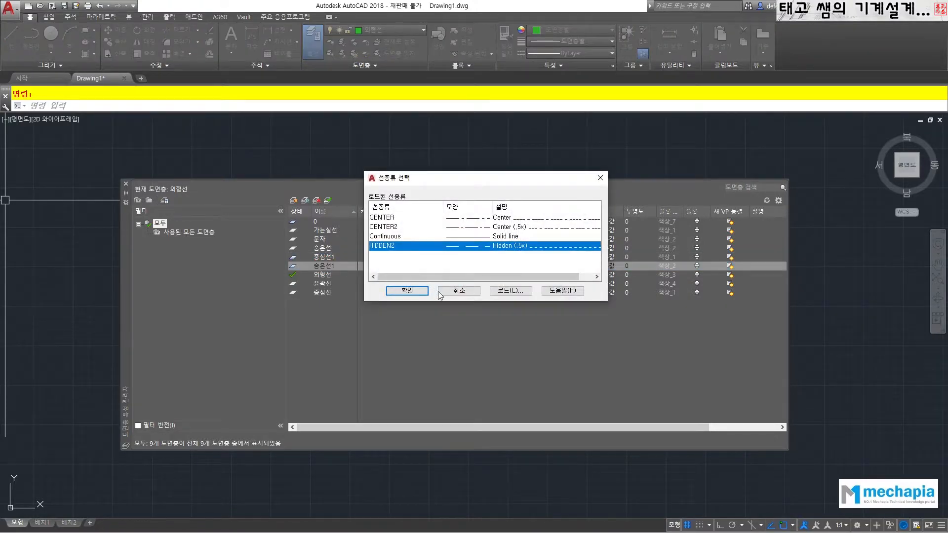
click(510, 291)
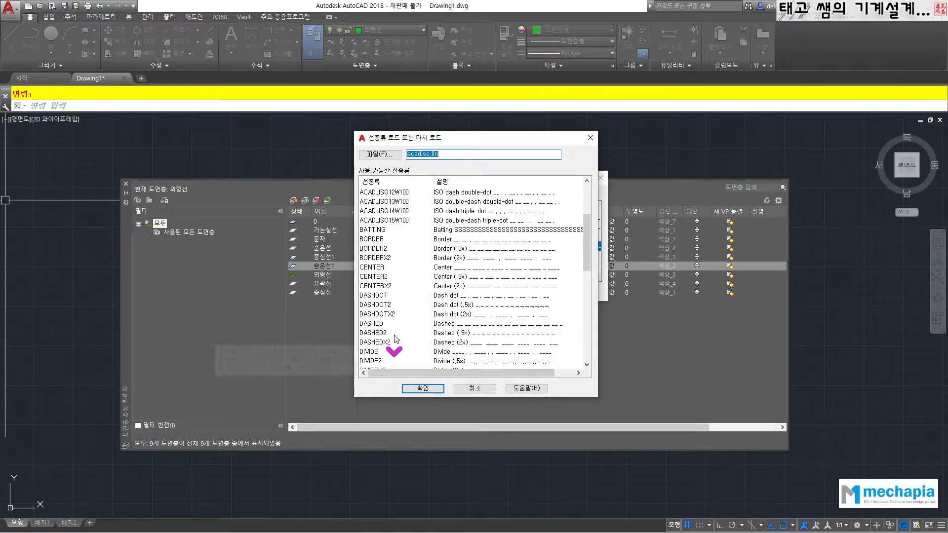
scroll(397, 339, down, 3)
scroll(385, 309, down, 3)
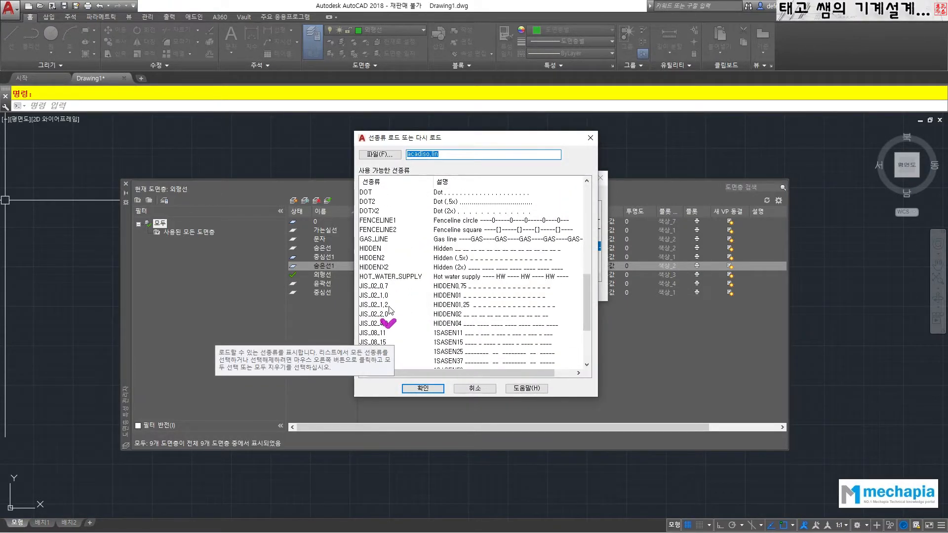
click(375, 248)
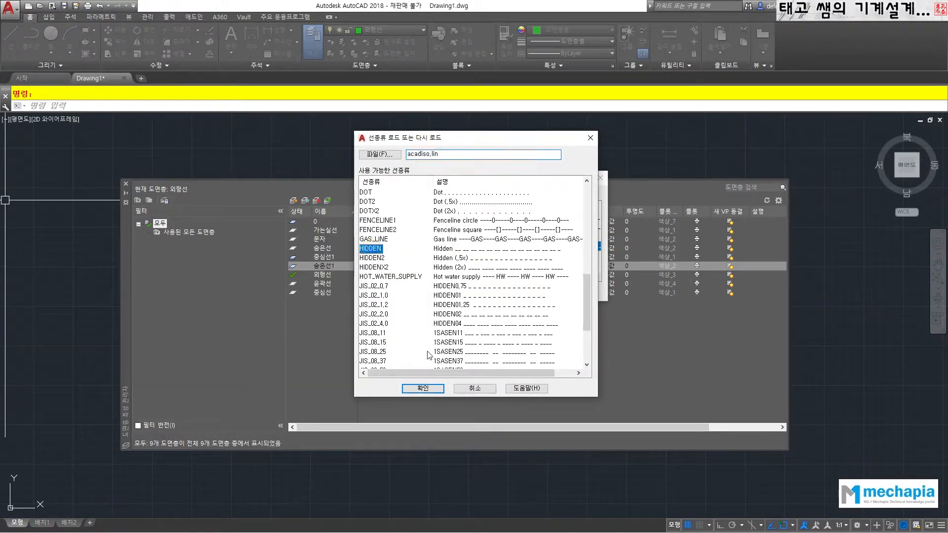
click(422, 388)
click(407, 291)
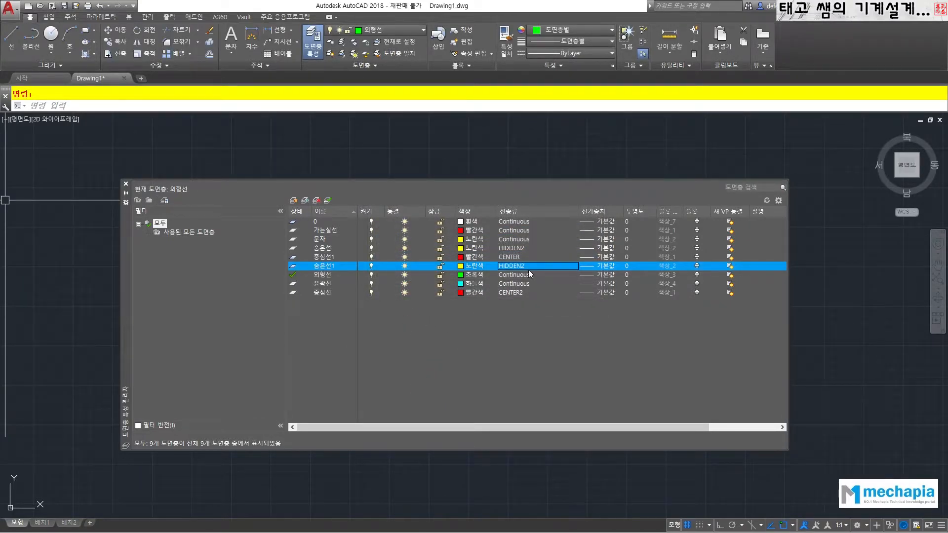
click(127, 183)
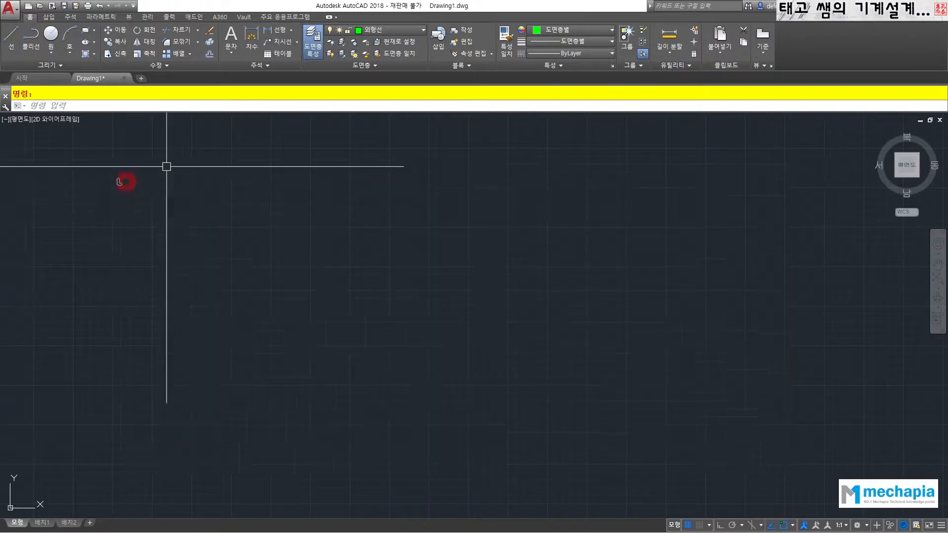
Step: Check the list of available layers, reopen the layer manager and set the 숨은선1 layer's linetype to HIDDEN
click(423, 31)
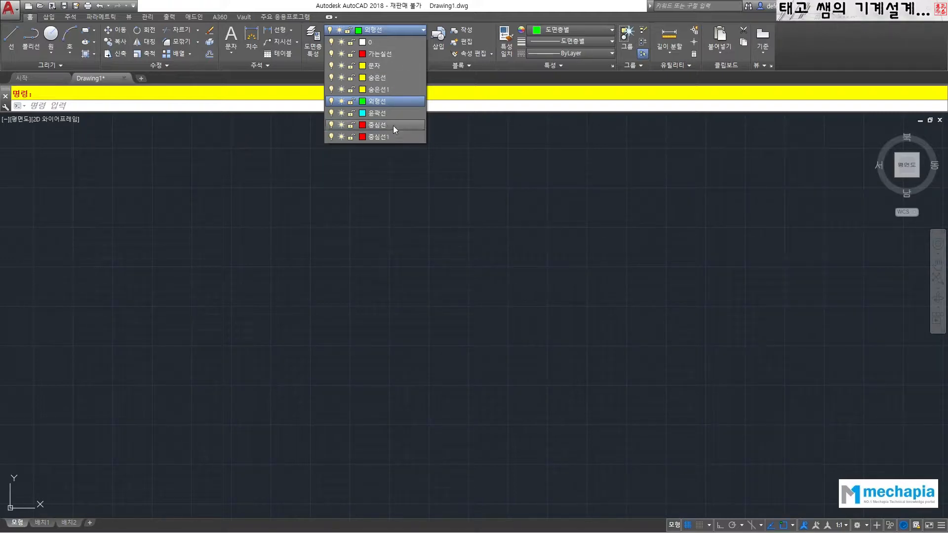
click(335, 169)
click(313, 47)
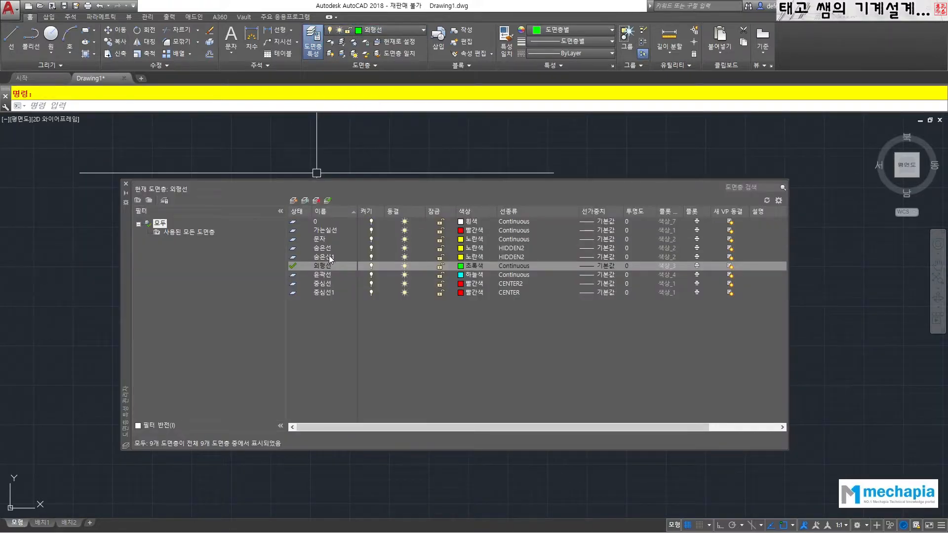
click(326, 249)
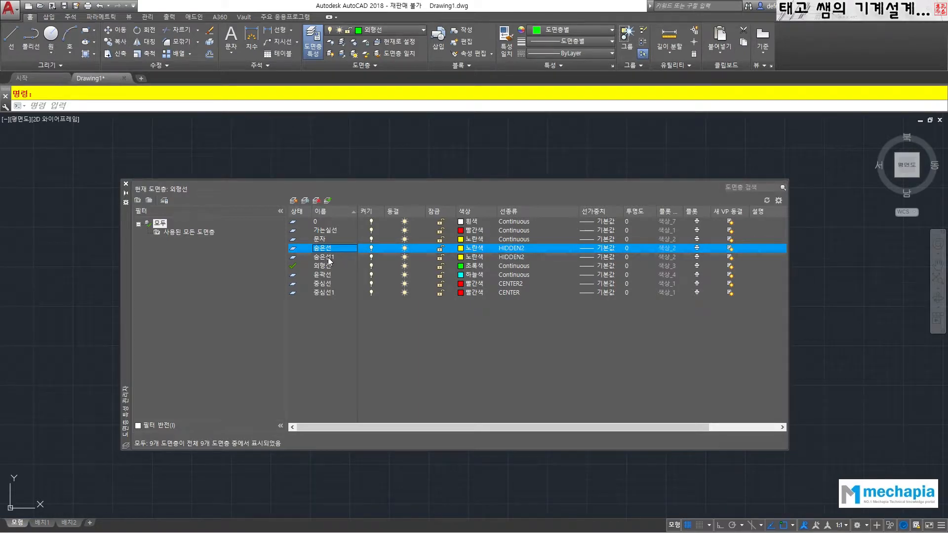
click(328, 257)
click(508, 258)
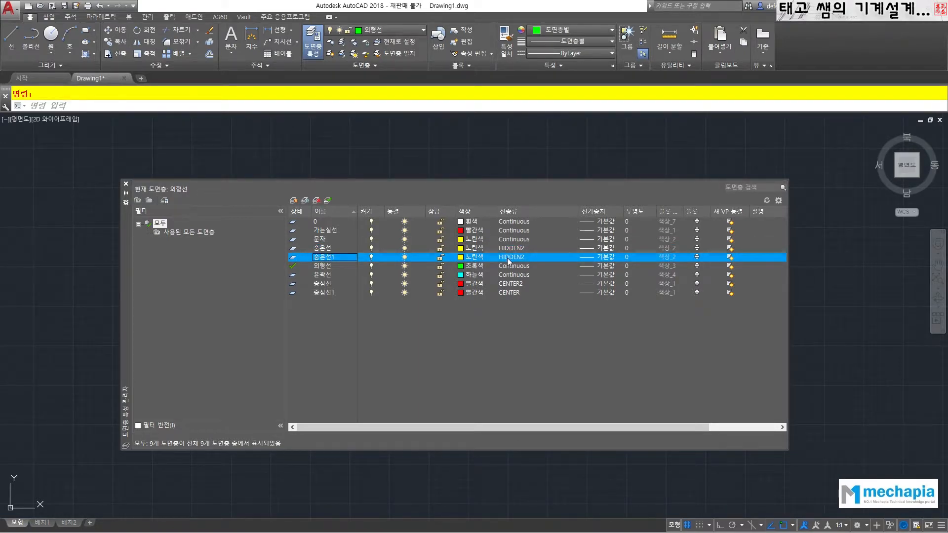
click(379, 246)
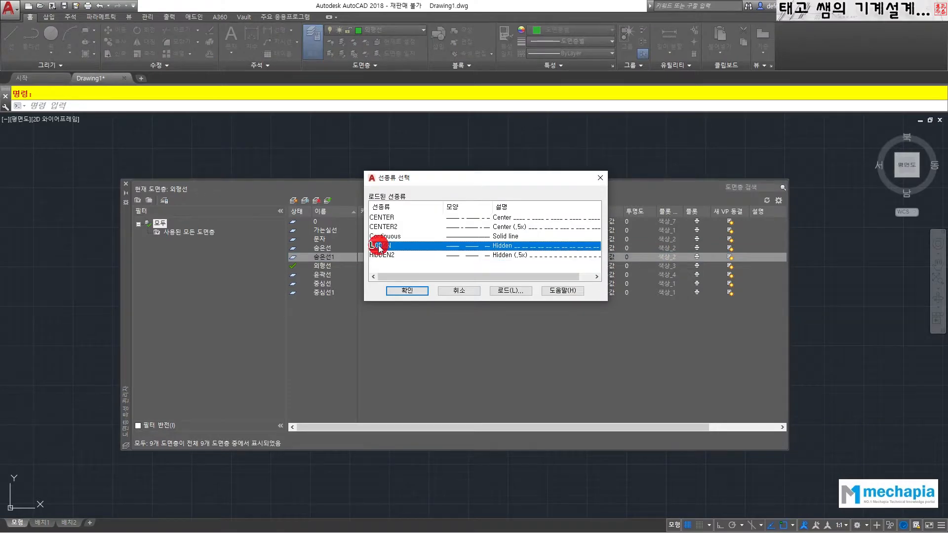
click(400, 290)
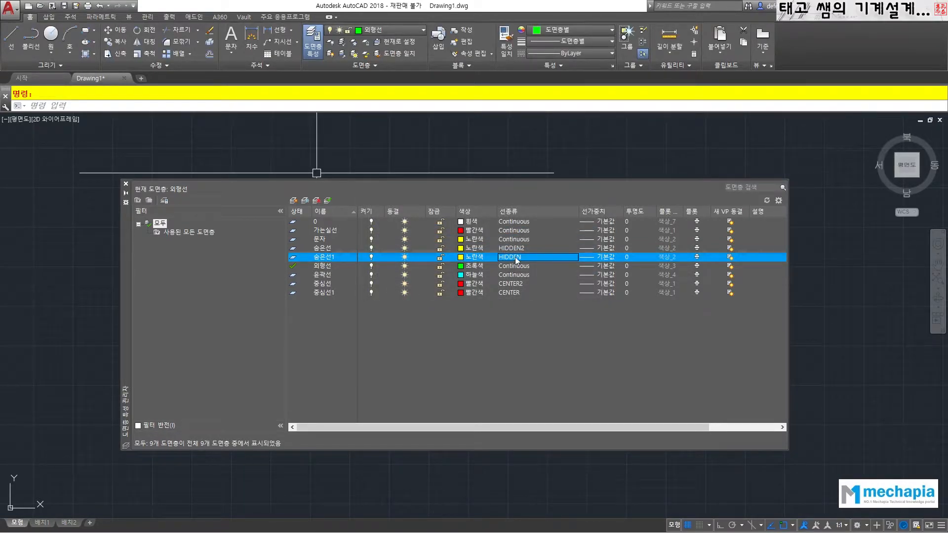
Step: Compare the linetypes of the 숨은선, 중심선 and 중심선1 layers and close the layer manager
click(329, 248)
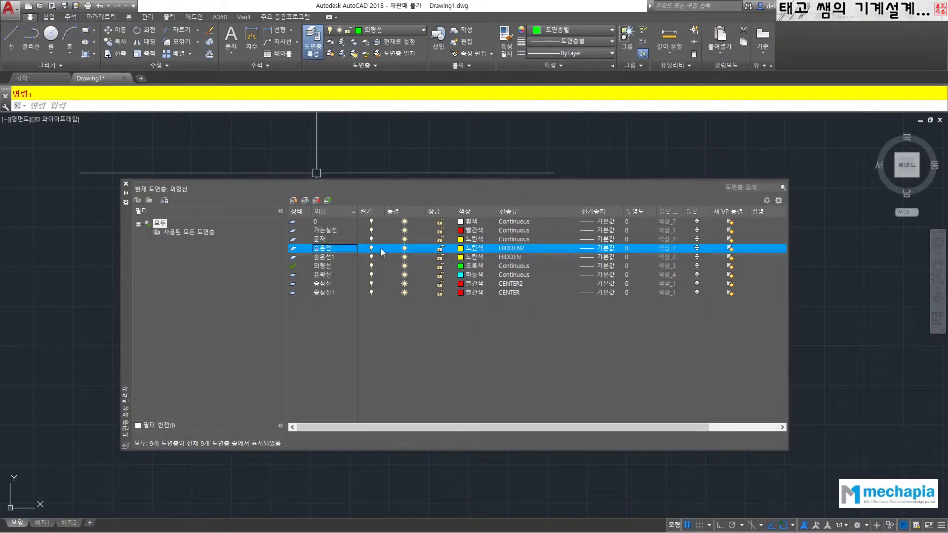
click(325, 284)
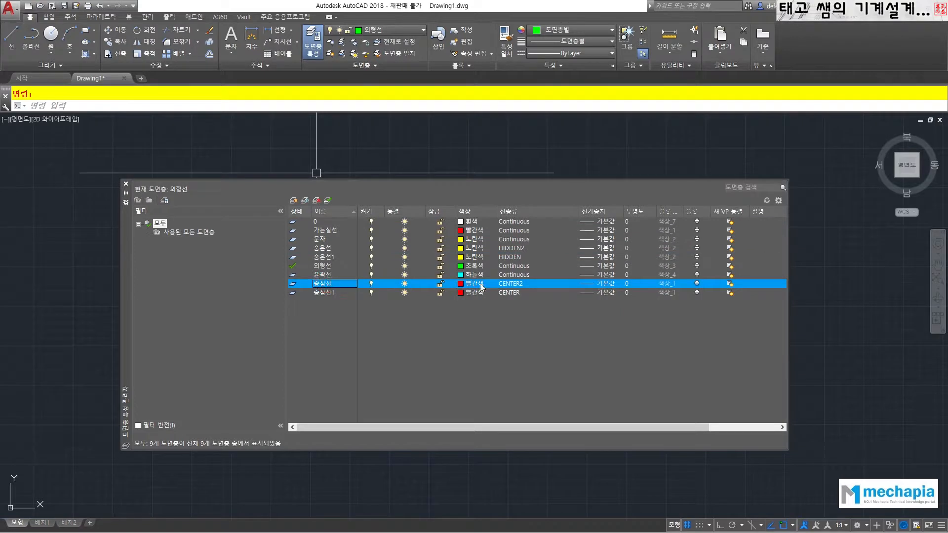
click(321, 293)
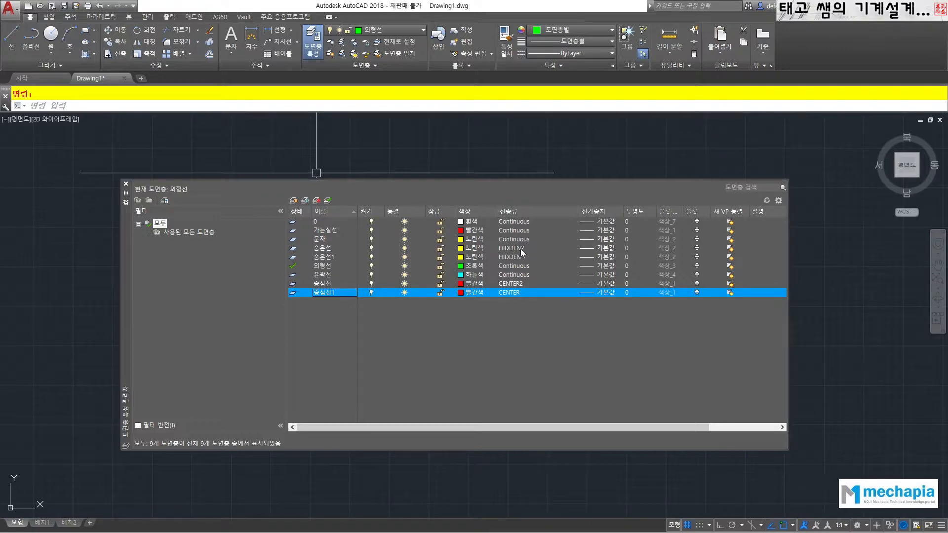
click(126, 183)
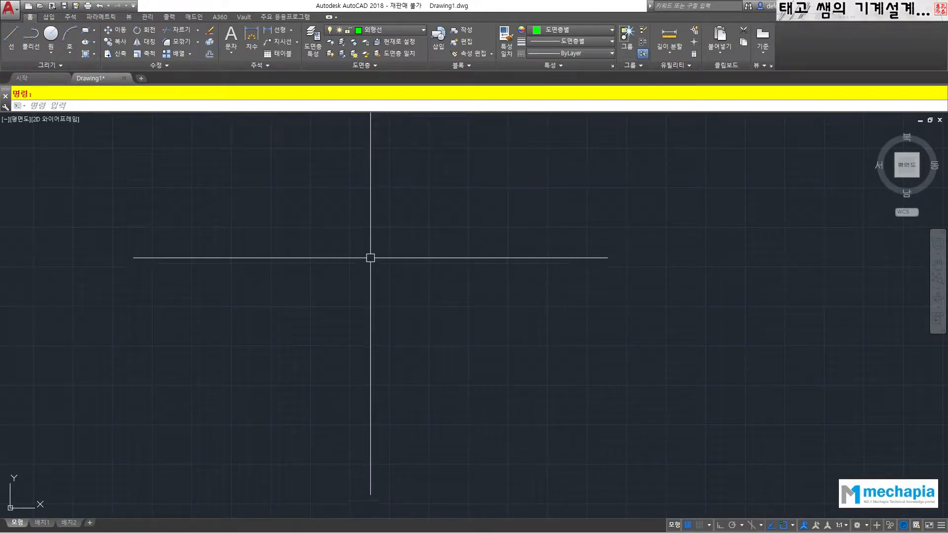
Step: Draw a horizontal line about 229 units long on the 외형선 layer with ortho mode on
text(l)
key(space)
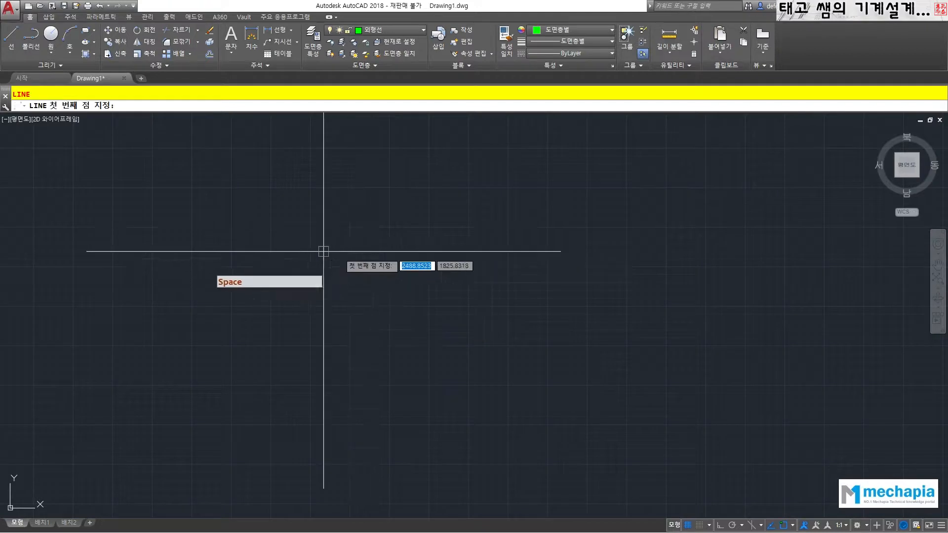
click(245, 246)
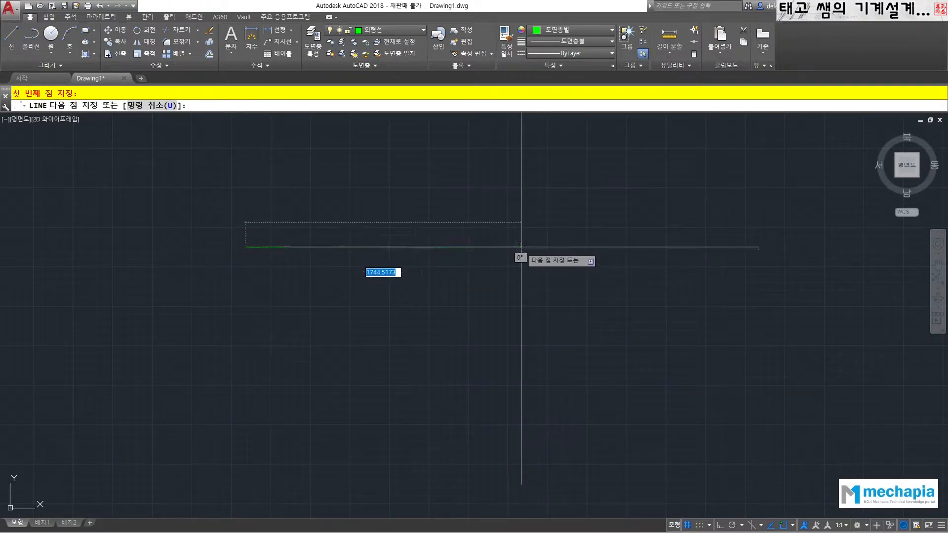
key(F8)
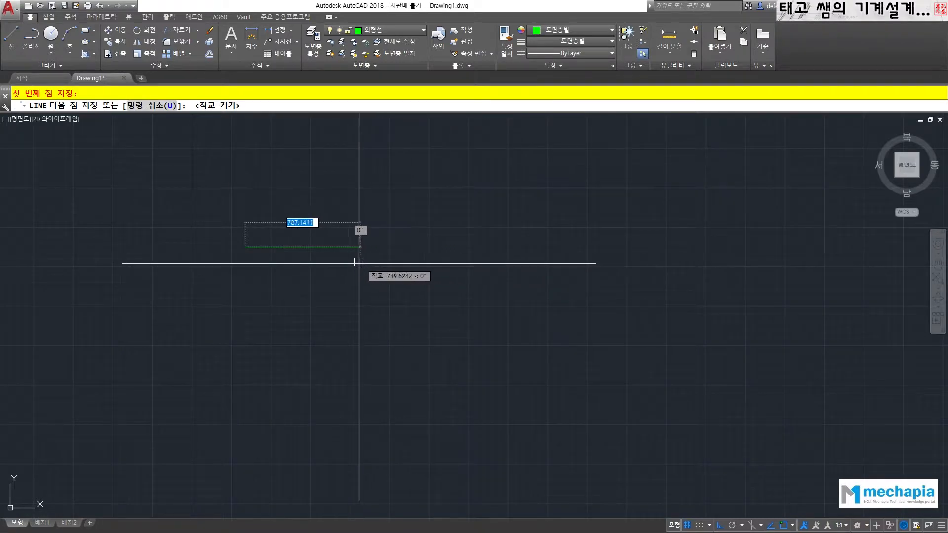
scroll(332, 262, up, 4)
middle_drag(335, 247, 537, 266)
scroll(450, 253, up, 4)
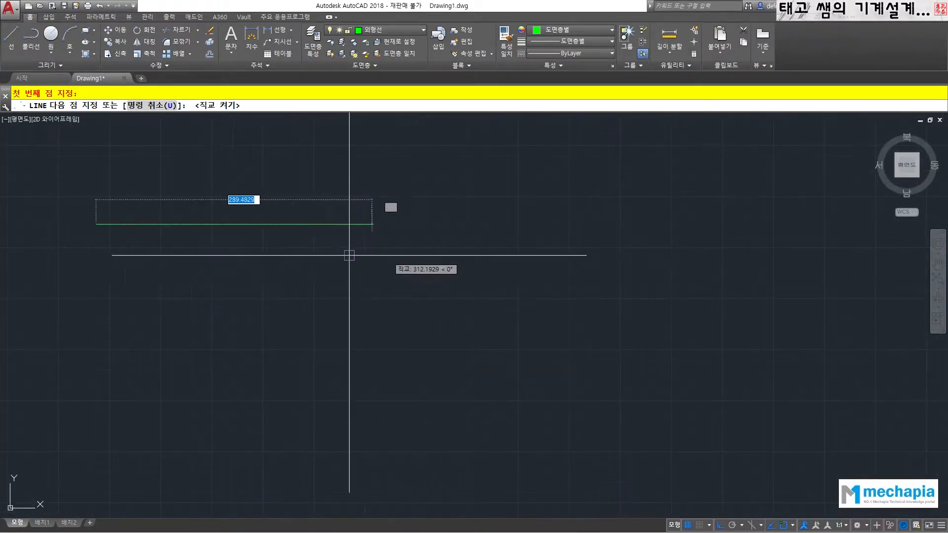
middle_drag(331, 255, 555, 266)
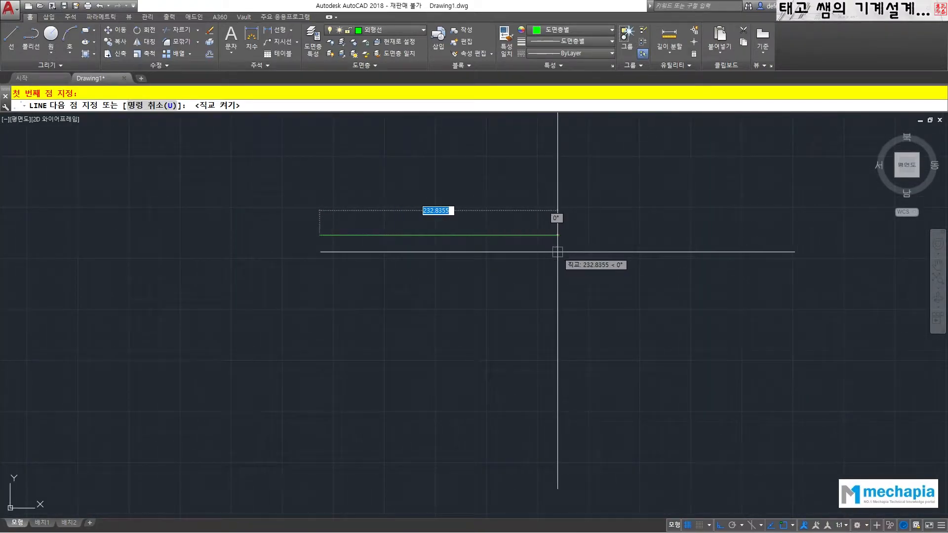
click(552, 254)
right_click(466, 292)
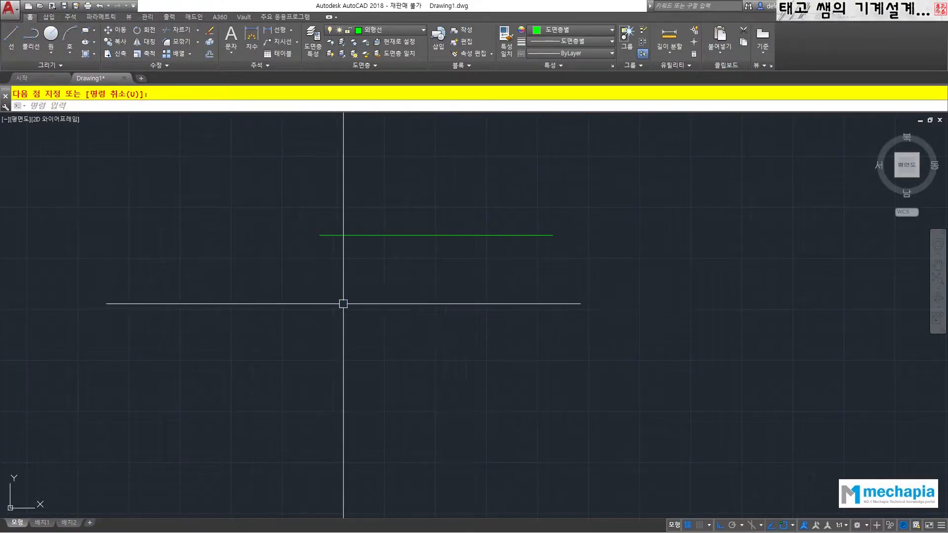
Step: Draw a second horizontal line about 229 units long below the first, aligned with its ends
key(space)
click(319, 303)
click(553, 306)
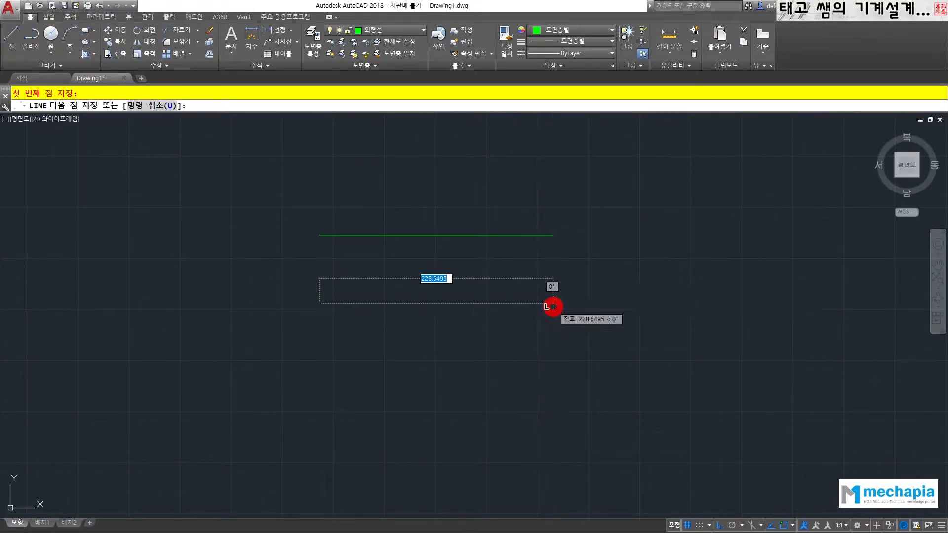
right_click(551, 306)
Step: Draw two more horizontal lines of nearly equal length, one just below each existing line, to form two pairs
key(space)
click(362, 255)
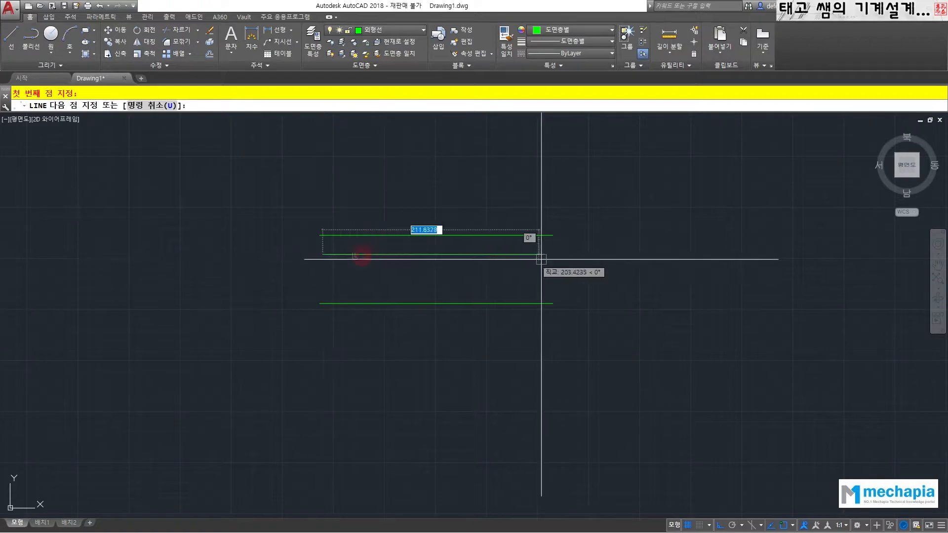
click(550, 255)
right_click(510, 279)
key(space)
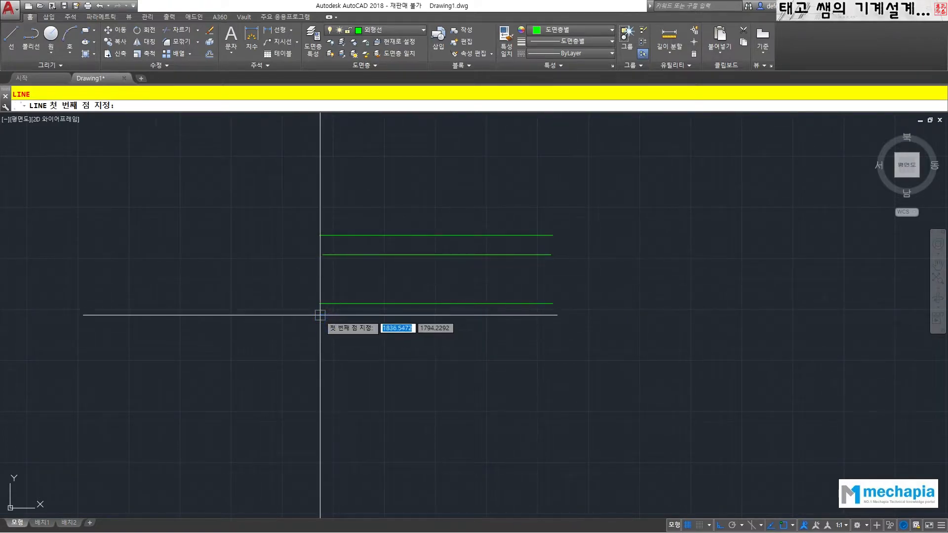
click(321, 320)
click(549, 322)
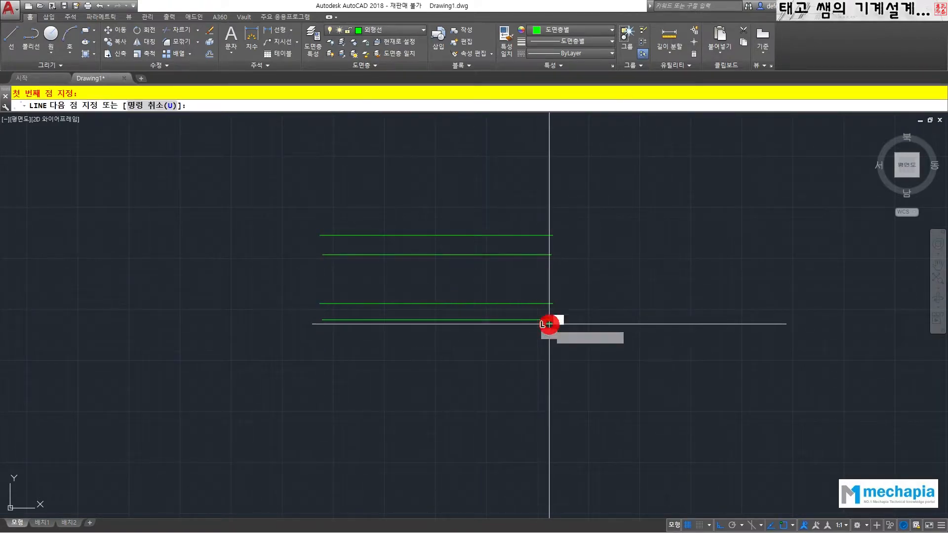
right_click(548, 324)
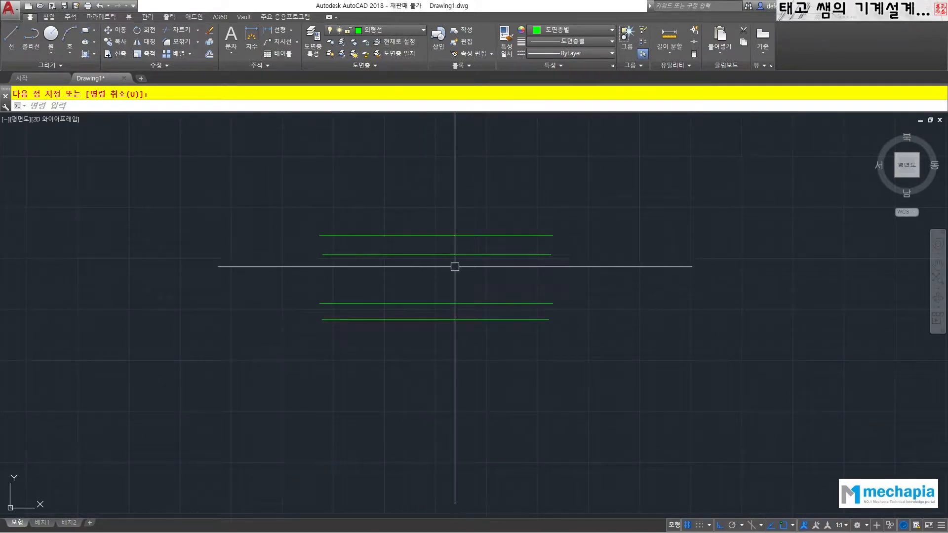
Step: Move the topmost horizontal line to the 숨은선 layer
scroll(444, 279, up, 2)
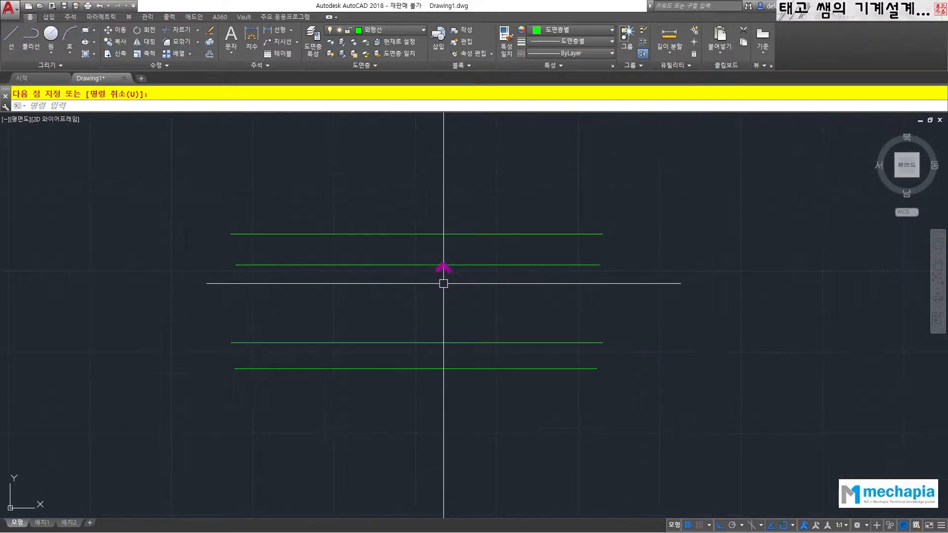
click(421, 234)
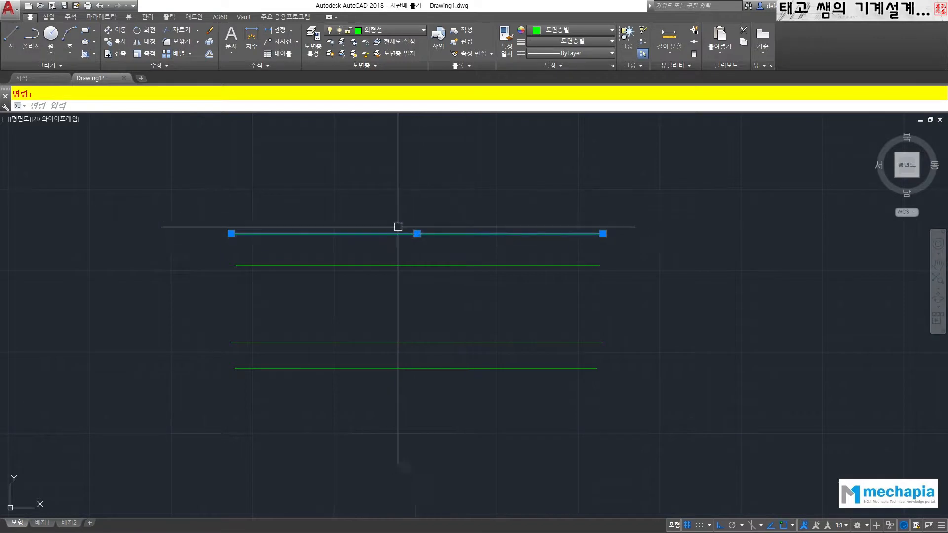
click(419, 30)
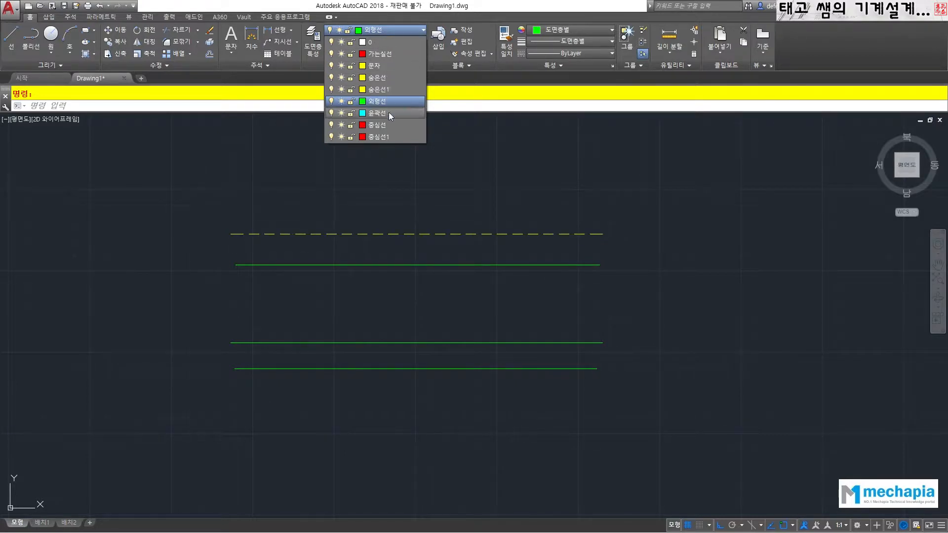
click(383, 77)
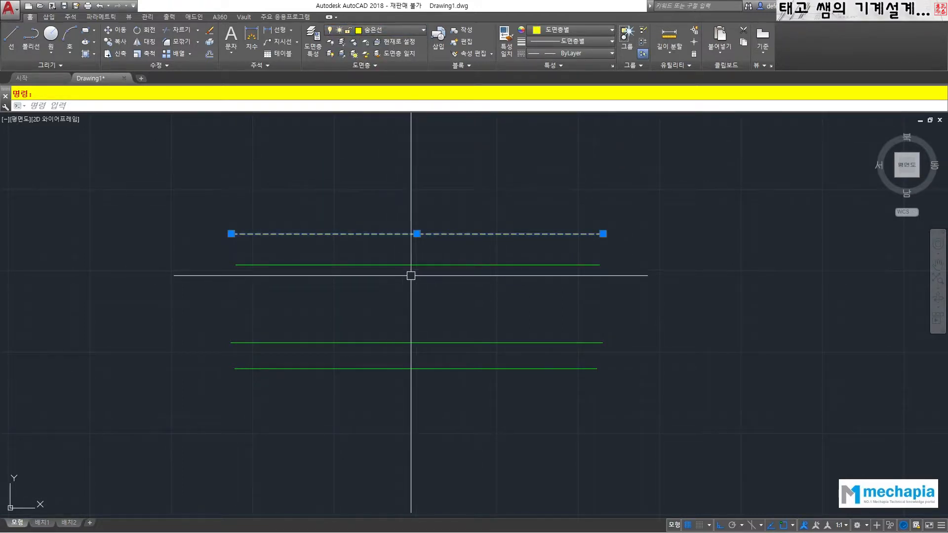
key(Escape)
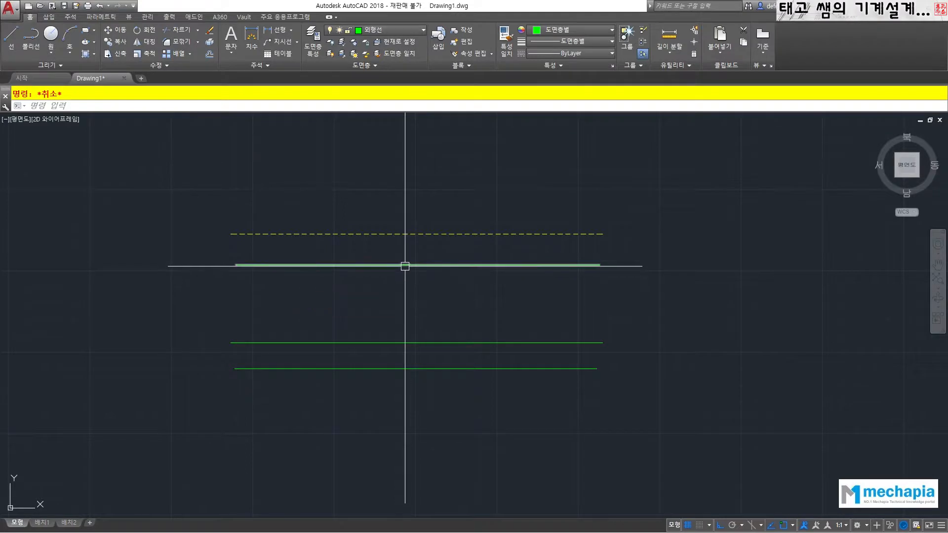
Step: Move the second horizontal line from the top to the 숨은선1 layer
click(406, 265)
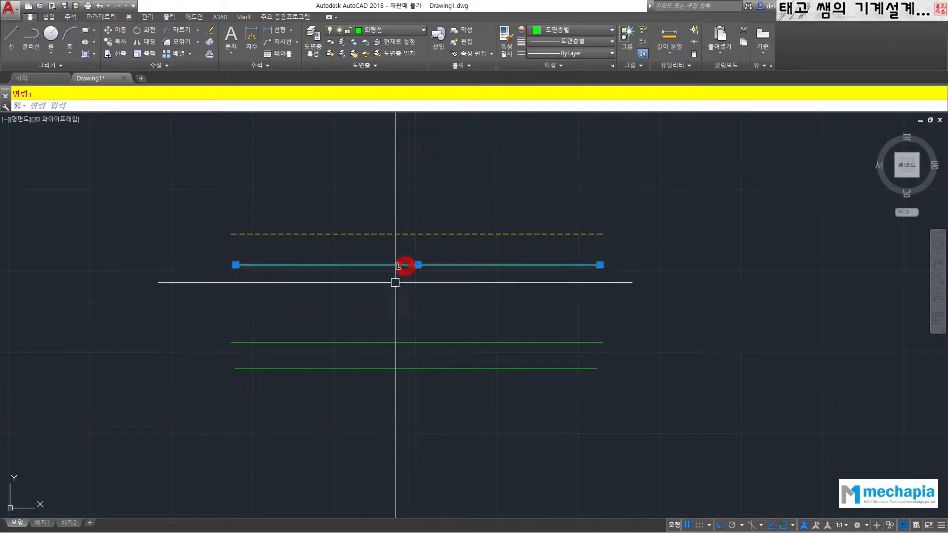
click(407, 30)
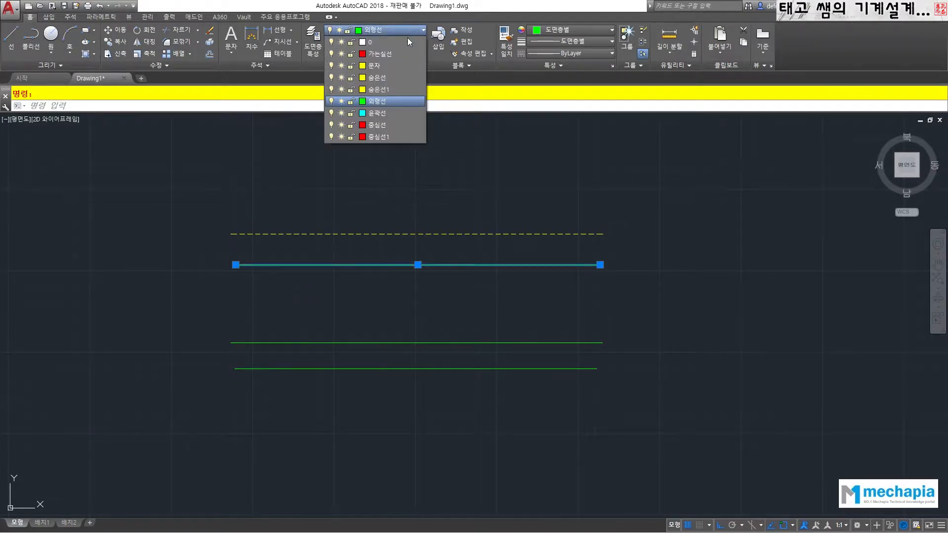
click(395, 90)
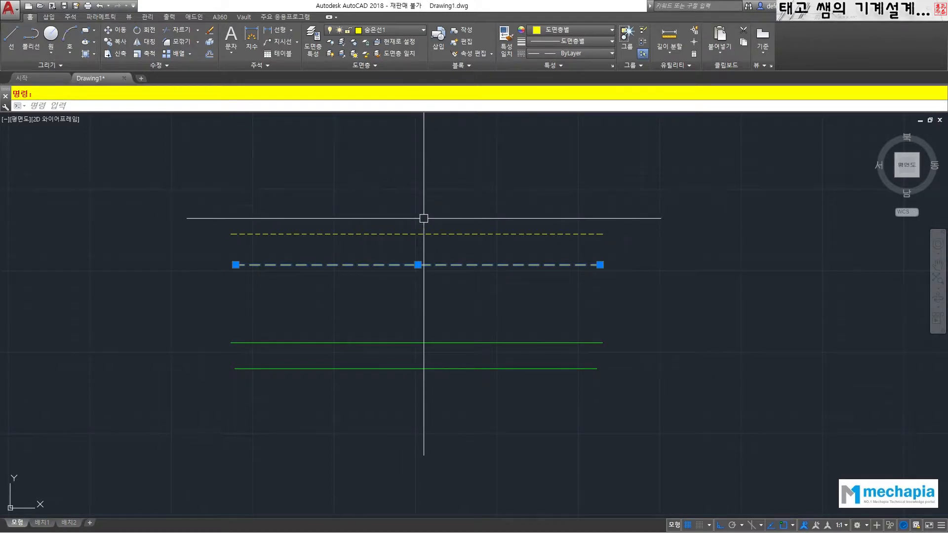
key(Escape)
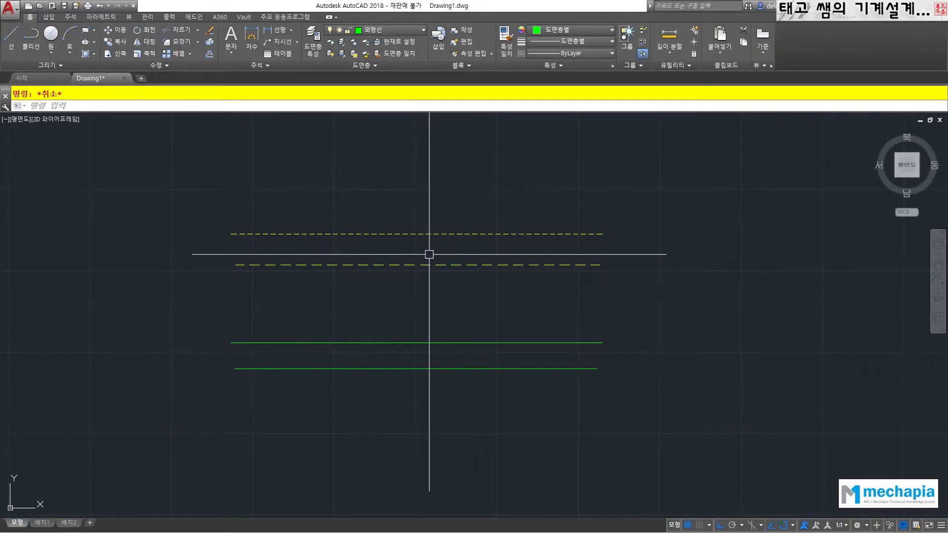
Step: Move the upper line of the lower pair to the 중심선 layer
click(399, 342)
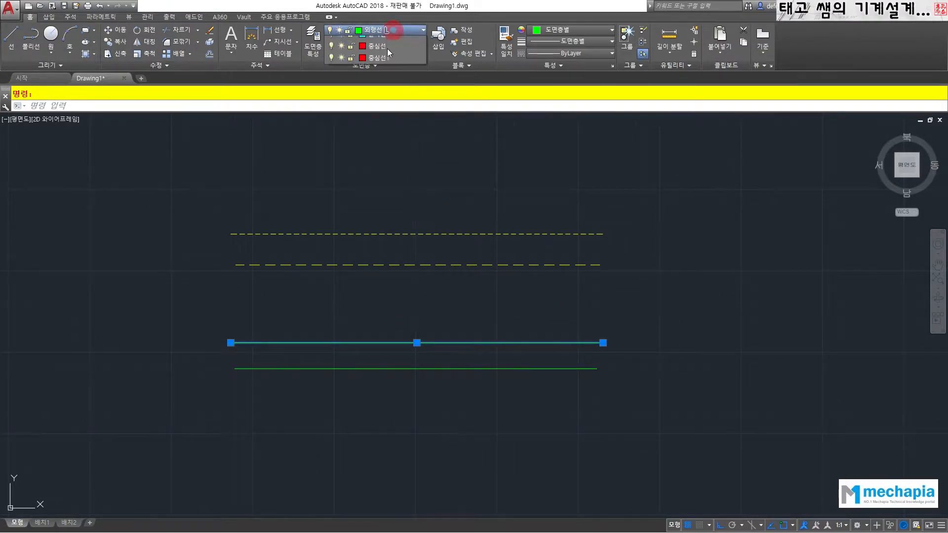
click(385, 30)
click(380, 125)
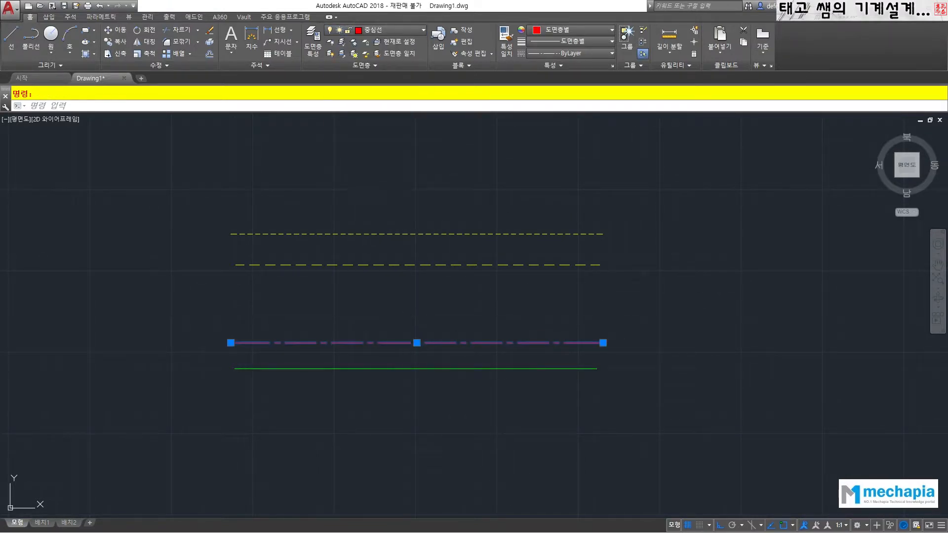
key(Escape)
Step: Move the lowest horizontal line to the 중심선1 layer
click(396, 367)
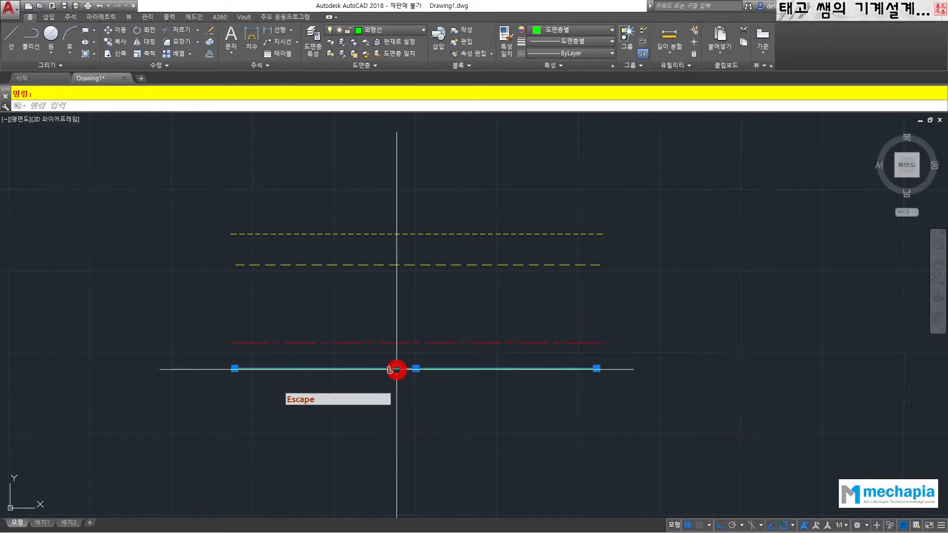
click(389, 30)
click(388, 135)
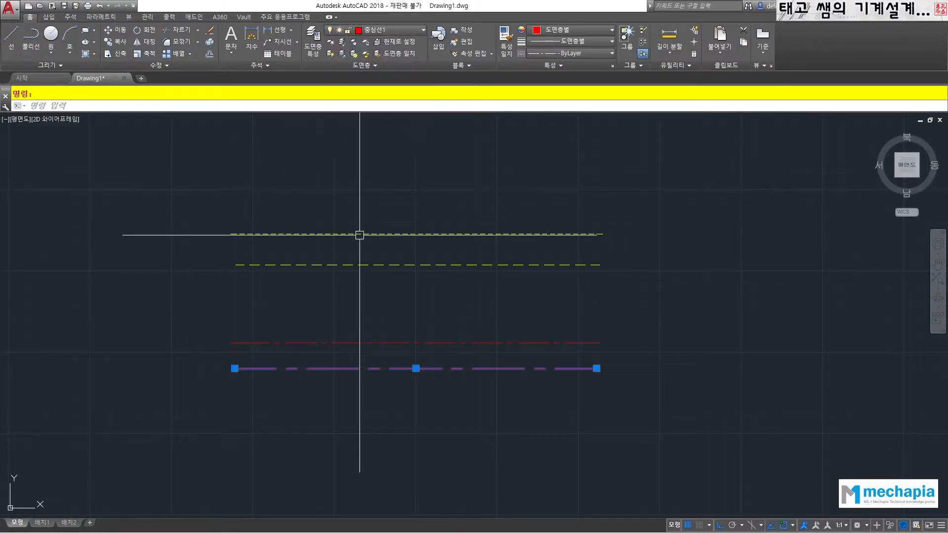
key(Escape)
Step: Override the colour of both center lines with white
mouse_move(571, 290)
middle_down()
mouse_move(522, 268)
mouse_move(507, 285)
middle_up()
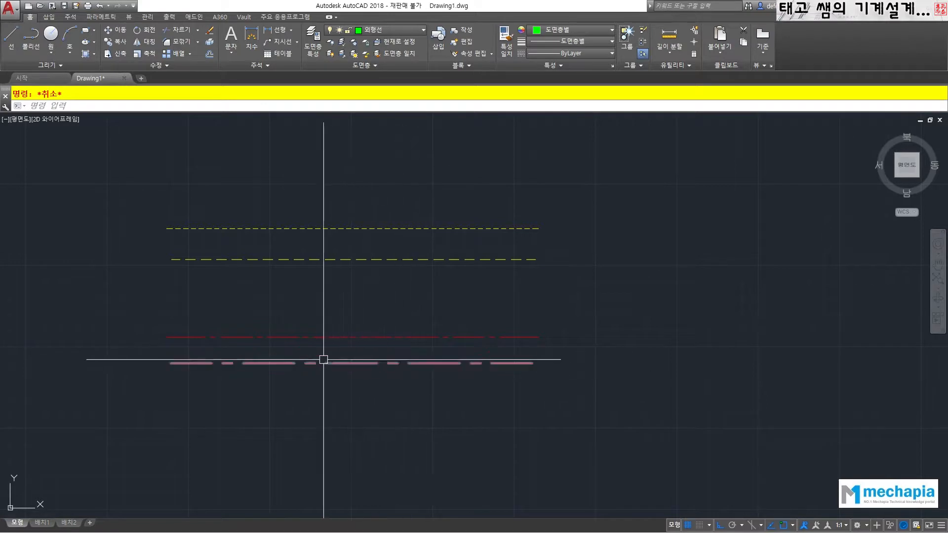
click(410, 378)
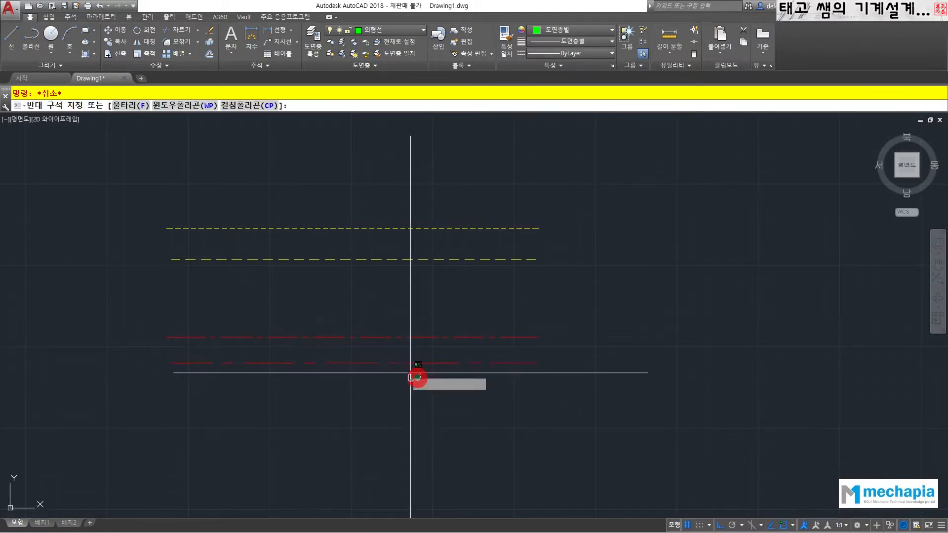
click(324, 304)
click(575, 28)
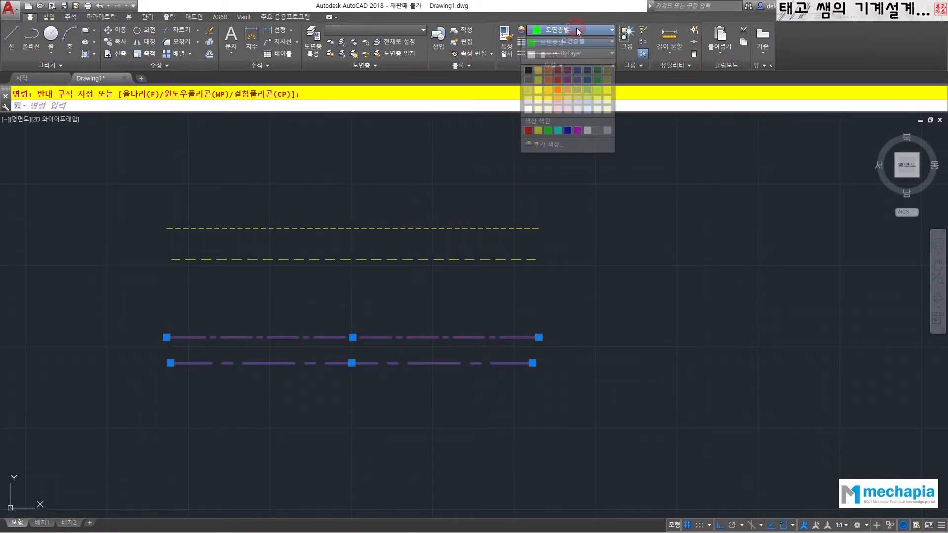
click(587, 129)
key(Escape)
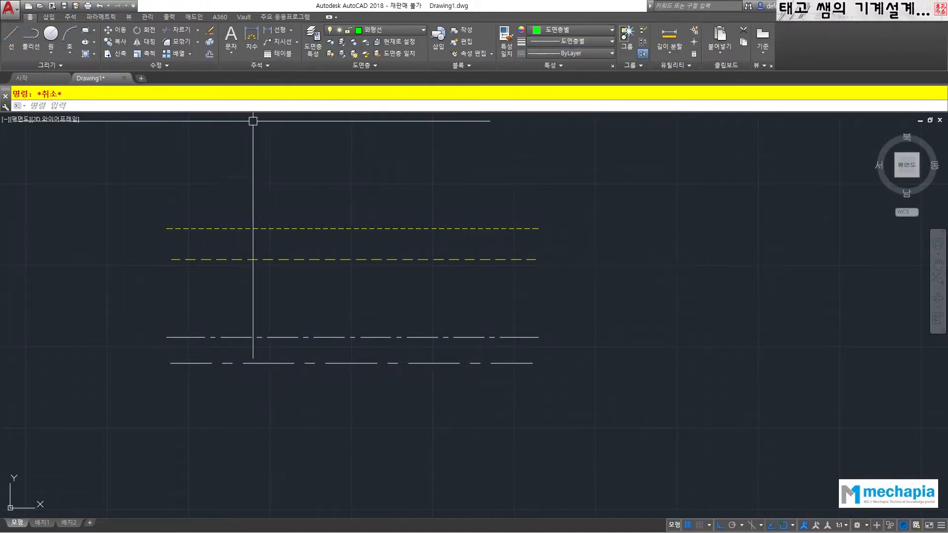
Step: Add multiline text labels hidden2, hidden, center2 and center beside the ends of the four lines, from top to bottom
click(232, 38)
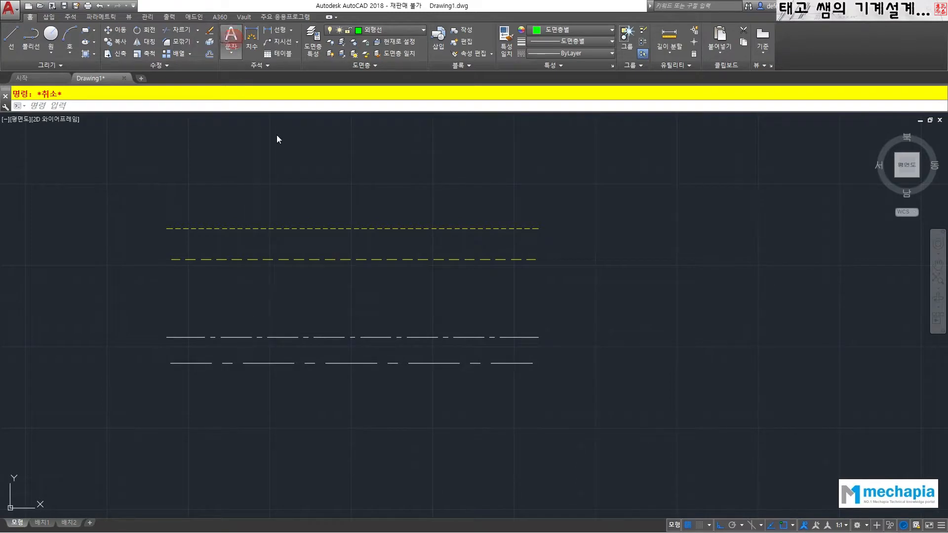
click(576, 228)
click(660, 192)
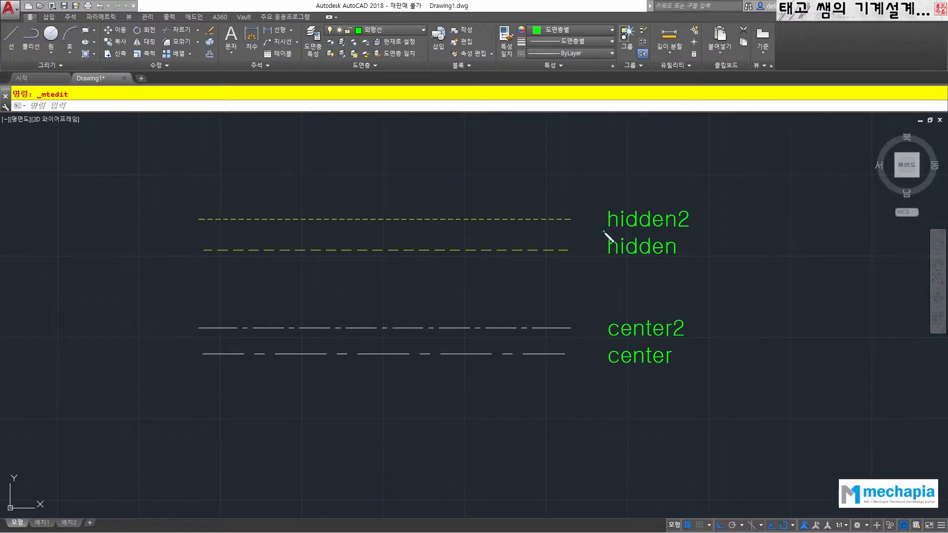
mouse_move(603, 231)
mouse_down()
mouse_move(692, 230)
mouse_move(721, 217)
mouse_move(723, 232)
mouse_move(762, 217)
mouse_move(756, 224)
mouse_move(768, 230)
mouse_up()
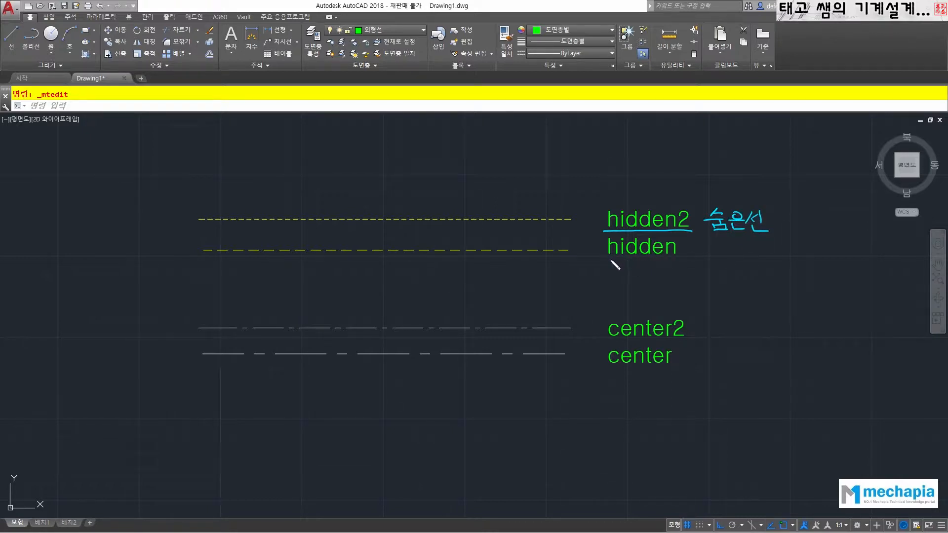
drag(610, 259, 659, 265)
key(ctrl+z)
key(ctrl+z)
key(ctrl+z)
mouse_move(609, 342)
mouse_down()
mouse_move(687, 341)
mouse_move(721, 325)
mouse_up()
drag(707, 330, 724, 329)
drag(716, 330, 729, 331)
drag(733, 327, 750, 338)
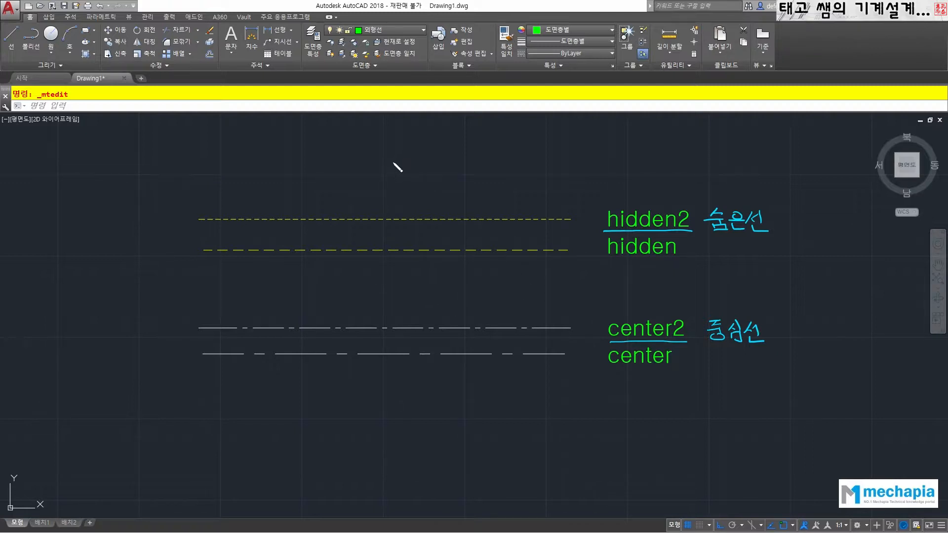
mouse_move(400, 149)
mouse_down()
mouse_move(396, 168)
mouse_move(421, 154)
mouse_move(416, 161)
mouse_up()
drag(459, 137, 486, 159)
drag(395, 175, 491, 167)
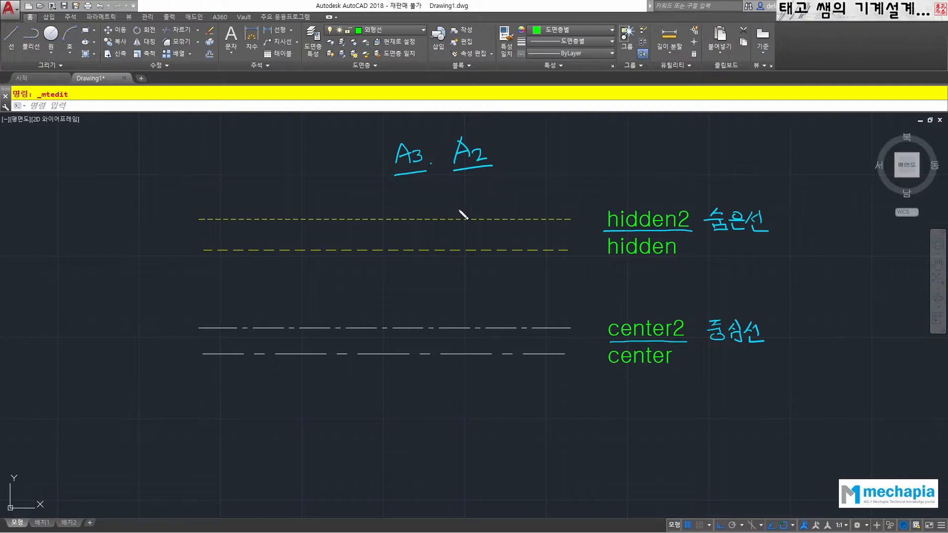
drag(389, 147, 391, 167)
drag(446, 140, 452, 170)
drag(525, 144, 528, 200)
mouse_move(524, 144)
mouse_down()
mouse_move(625, 132)
mouse_move(623, 187)
mouse_move(536, 204)
mouse_up()
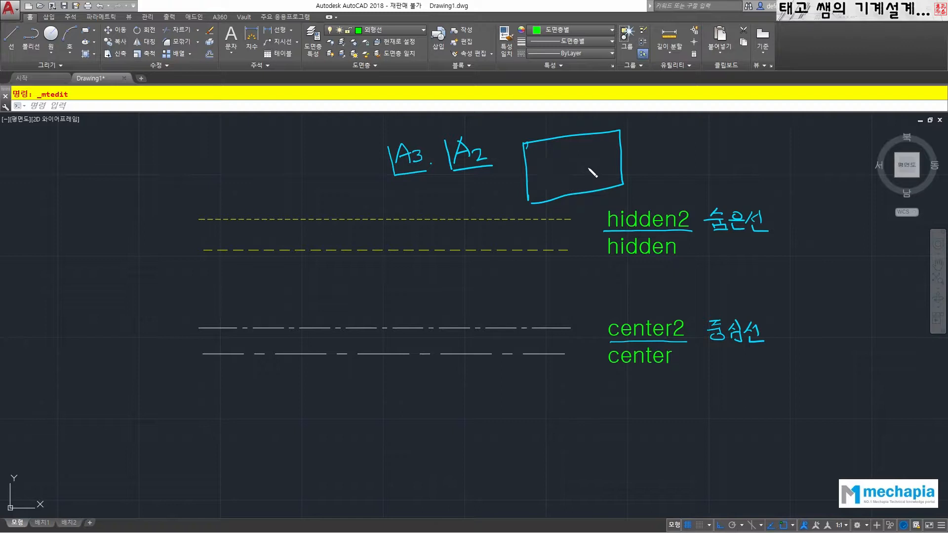
mouse_move(654, 151)
mouse_down()
mouse_move(725, 146)
mouse_move(740, 155)
mouse_move(753, 140)
mouse_up()
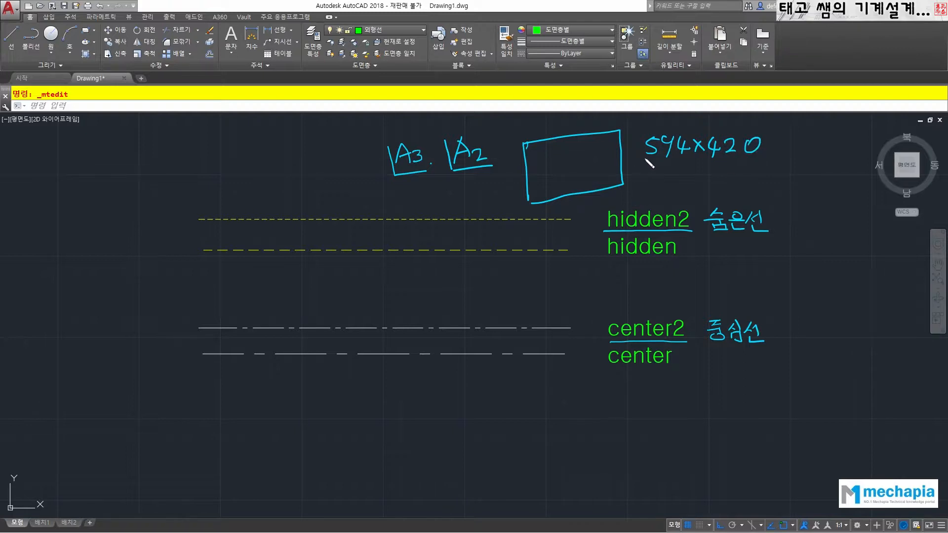
drag(643, 158, 766, 163)
mouse_move(543, 153)
mouse_down()
mouse_move(581, 170)
mouse_move(578, 144)
mouse_move(588, 168)
mouse_up()
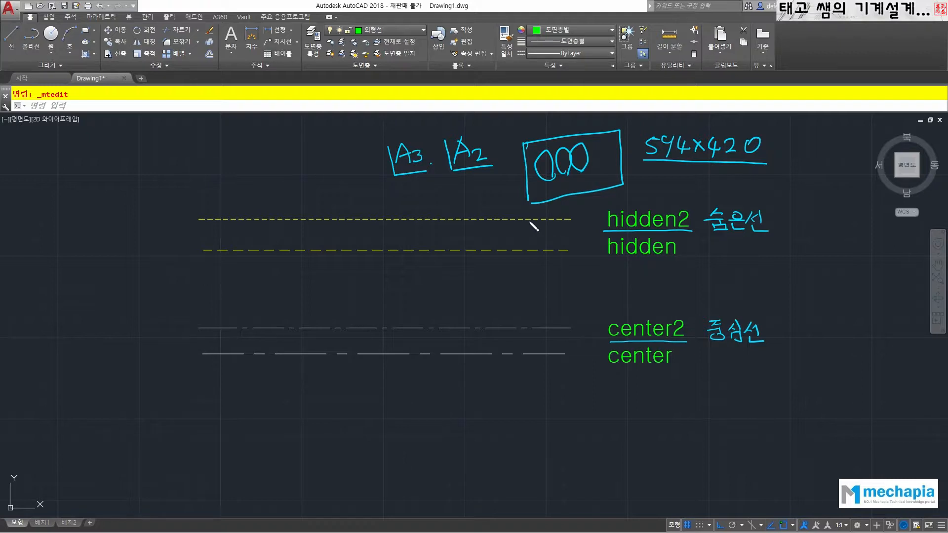
drag(594, 209, 606, 205)
drag(594, 324, 611, 312)
drag(602, 257, 670, 258)
mouse_move(486, 343)
mouse_down()
mouse_move(475, 362)
mouse_move(491, 360)
mouse_up()
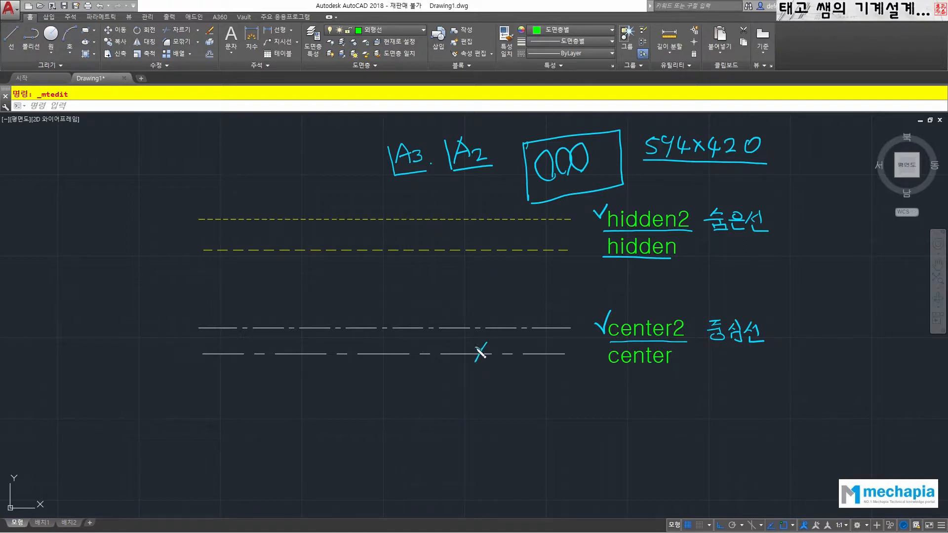
mouse_move(491, 240)
mouse_down()
mouse_move(482, 262)
mouse_move(496, 263)
mouse_up()
drag(603, 260, 670, 262)
drag(453, 238, 441, 268)
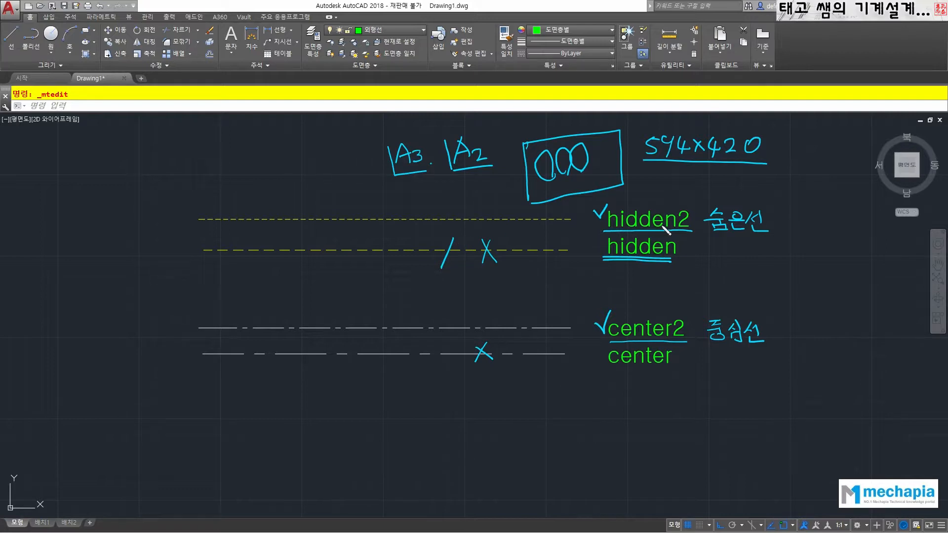
mouse_move(676, 234)
mouse_down()
mouse_move(612, 202)
mouse_move(688, 232)
mouse_up()
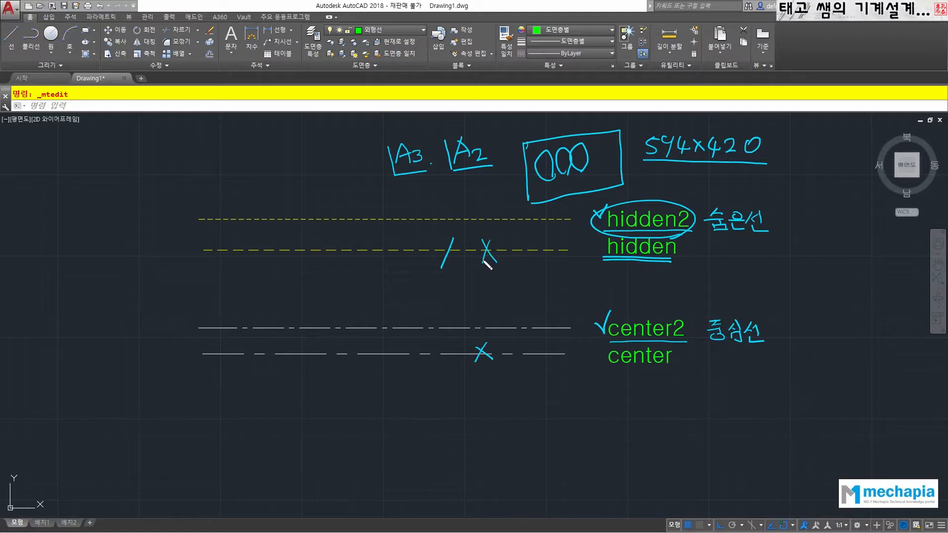
drag(502, 252, 447, 258)
click(597, 231)
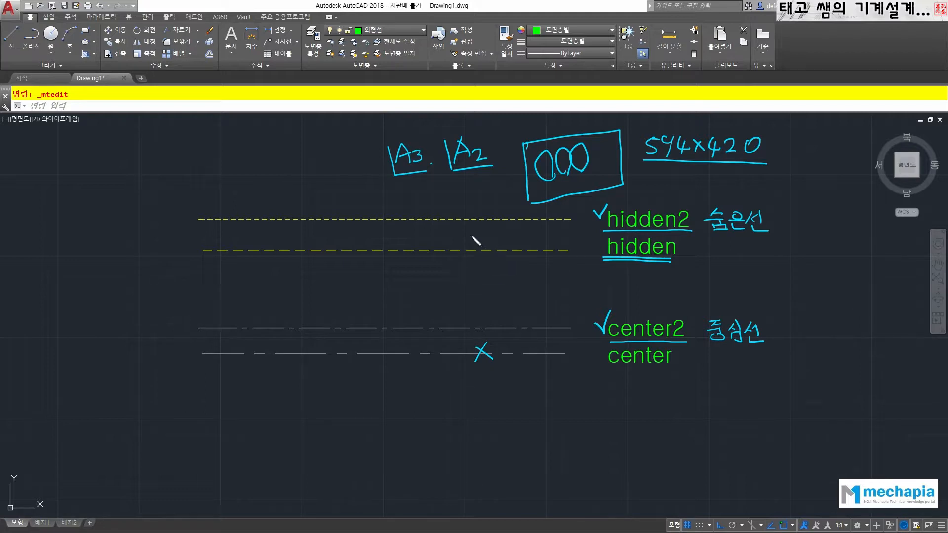
drag(493, 351, 476, 364)
drag(450, 304, 494, 300)
key(ctrl+z)
drag(425, 394, 507, 383)
key(ctrl+z)
mouse_move(444, 293)
mouse_down()
mouse_move(479, 288)
mouse_move(485, 322)
mouse_up()
mouse_move(464, 290)
mouse_down()
mouse_move(484, 298)
mouse_move(481, 282)
mouse_move(481, 298)
mouse_up()
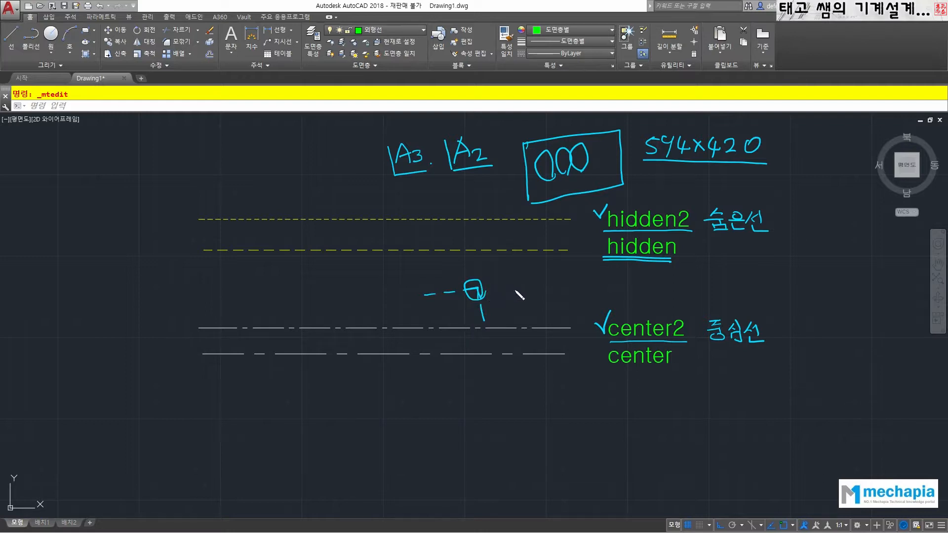
mouse_move(509, 290)
mouse_down()
mouse_move(607, 282)
mouse_move(571, 302)
mouse_up()
mouse_move(343, 299)
mouse_down()
mouse_move(408, 287)
mouse_move(369, 286)
mouse_move(381, 326)
mouse_up()
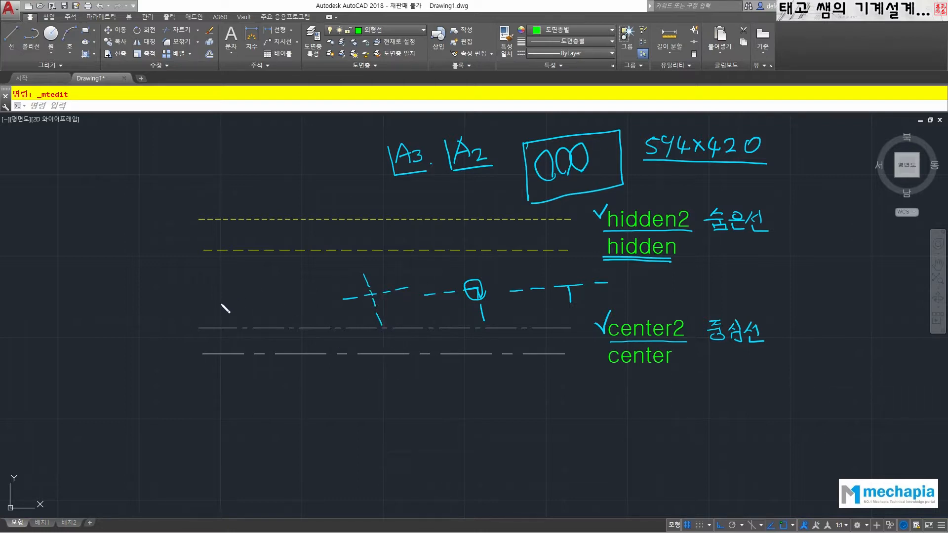
drag(220, 302, 318, 270)
drag(247, 241, 299, 334)
mouse_move(300, 300)
mouse_down()
mouse_move(227, 300)
mouse_move(299, 318)
mouse_up()
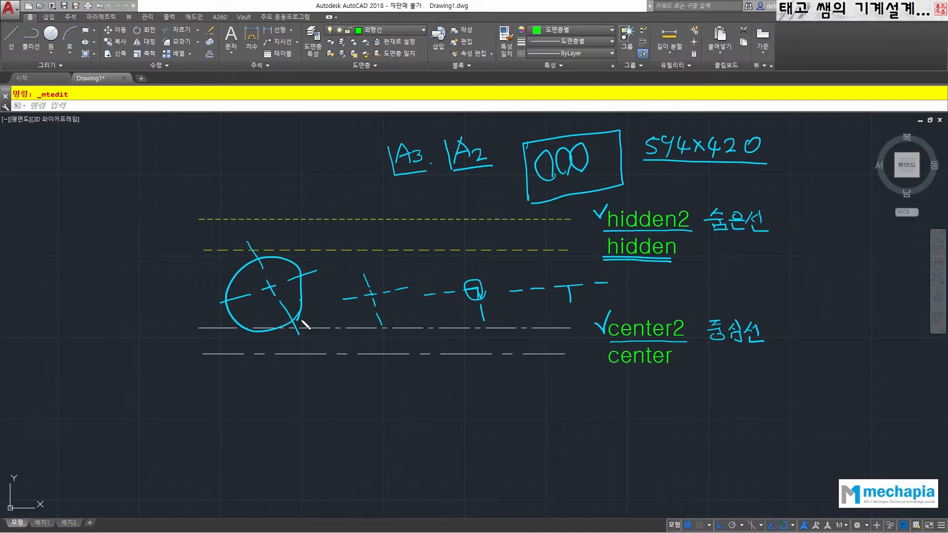
key(ctrl+z)
key(ctrl+z)
key(ctrl+z)
key(ctrl+z)
key(ctrl+z)
key(ctrl+z)
key(ctrl+z)
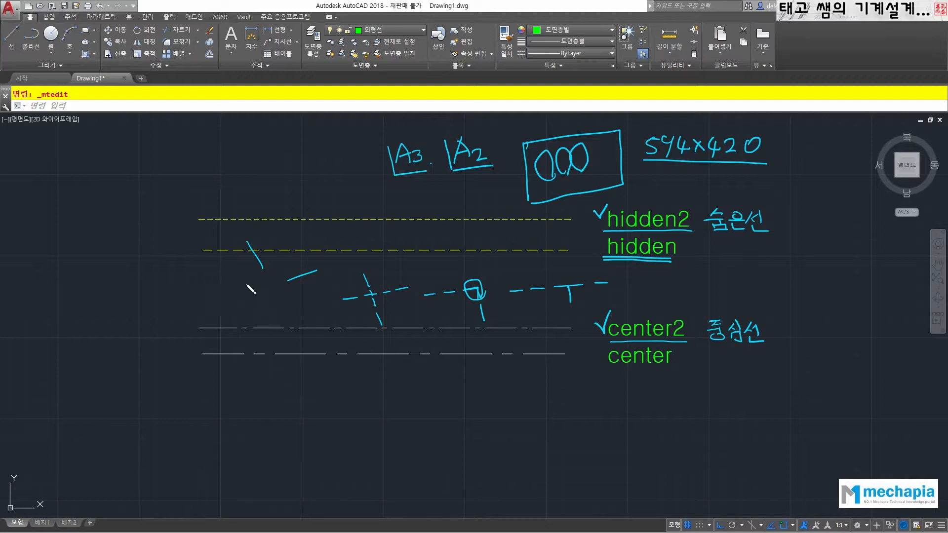
mouse_move(360, 291)
mouse_down()
mouse_move(383, 322)
mouse_move(400, 291)
mouse_move(371, 289)
mouse_move(380, 301)
mouse_move(468, 293)
mouse_move(482, 301)
mouse_move(674, 146)
mouse_move(635, 148)
mouse_up()
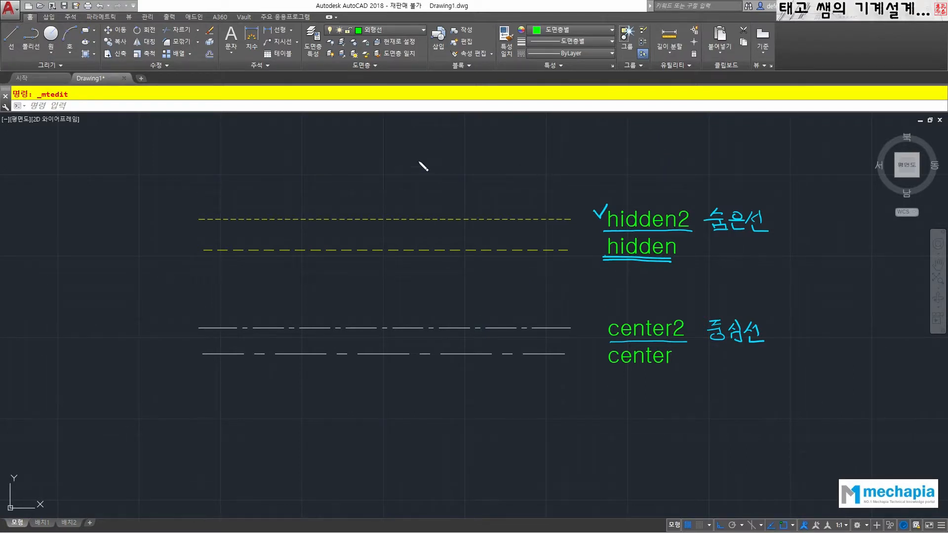
mouse_move(421, 146)
mouse_down()
mouse_move(431, 163)
mouse_move(427, 147)
mouse_move(457, 167)
mouse_up()
mouse_move(644, 271)
mouse_down()
mouse_move(616, 273)
mouse_move(688, 264)
mouse_move(636, 269)
mouse_up()
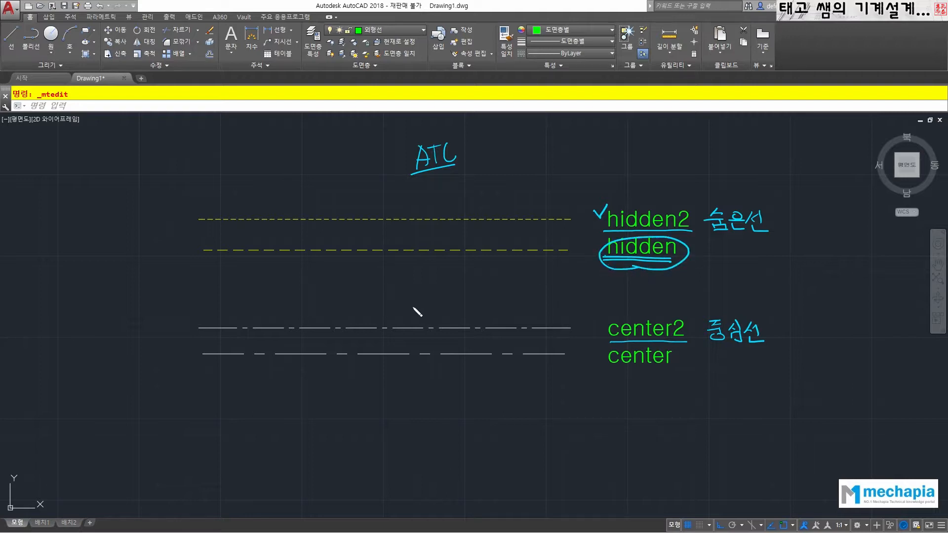
mouse_move(674, 368)
mouse_down()
mouse_move(617, 378)
mouse_move(647, 379)
mouse_up()
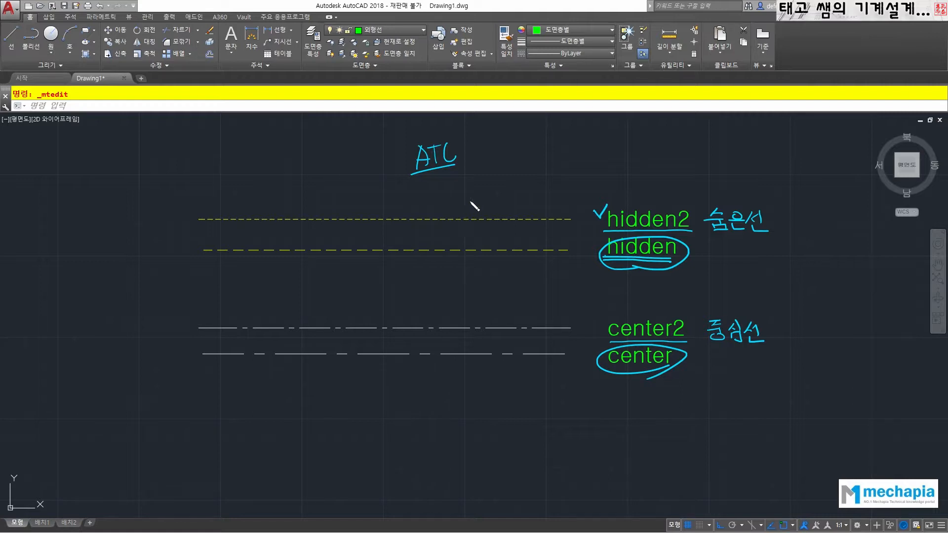
drag(465, 151, 479, 160)
drag(491, 145, 489, 161)
mouse_move(491, 144)
mouse_down()
mouse_move(531, 158)
mouse_move(526, 151)
mouse_move(438, 175)
mouse_move(419, 153)
mouse_move(476, 154)
mouse_move(440, 155)
mouse_move(451, 144)
mouse_up()
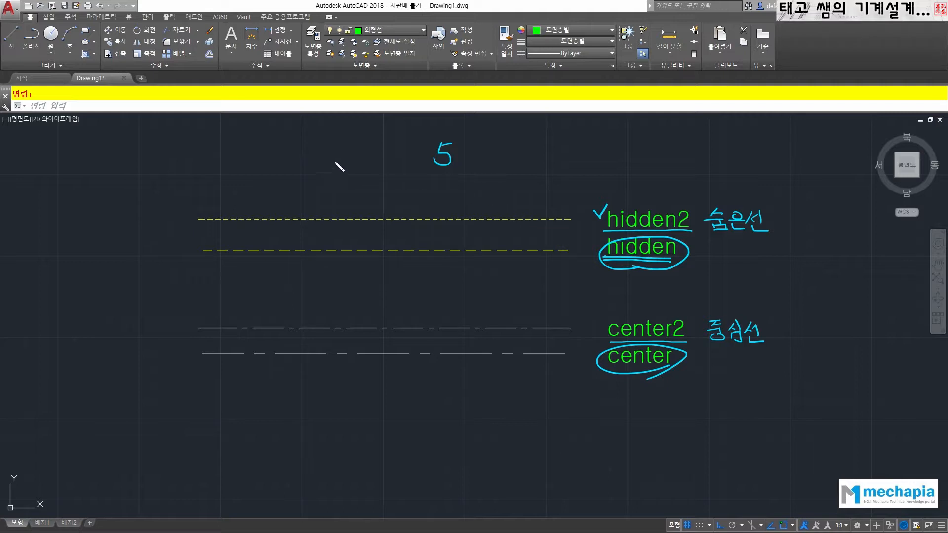
mouse_move(317, 146)
mouse_down()
mouse_move(376, 148)
mouse_move(337, 199)
mouse_up()
mouse_move(361, 168)
mouse_down()
mouse_move(424, 134)
mouse_move(409, 147)
mouse_move(405, 131)
mouse_up()
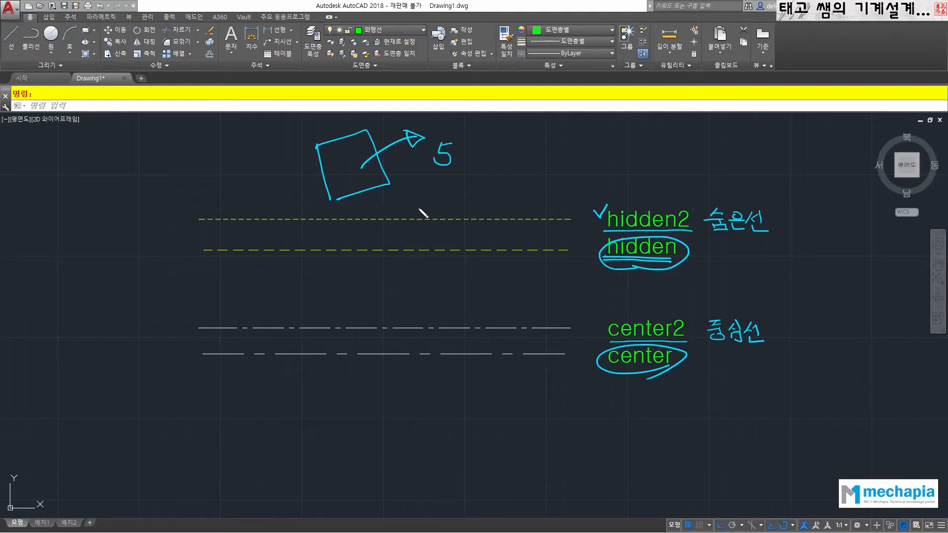
mouse_move(474, 139)
mouse_down()
mouse_move(477, 196)
mouse_move(551, 165)
mouse_move(491, 199)
mouse_up()
mouse_move(487, 152)
mouse_down()
mouse_move(493, 185)
mouse_move(539, 158)
mouse_move(497, 186)
mouse_move(603, 147)
mouse_move(595, 163)
mouse_move(642, 157)
mouse_up()
mouse_move(642, 139)
mouse_down()
mouse_move(642, 157)
mouse_move(623, 185)
mouse_up()
mouse_move(640, 167)
mouse_down()
mouse_move(641, 185)
mouse_move(651, 186)
mouse_up()
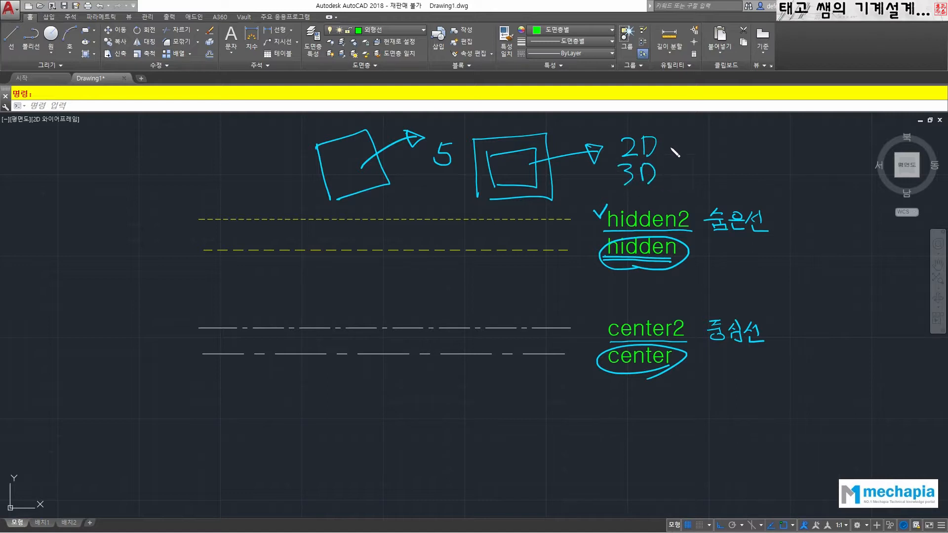
drag(671, 147, 670, 179)
drag(696, 139, 730, 150)
mouse_move(695, 165)
mouse_down()
mouse_move(706, 173)
mouse_move(745, 166)
mouse_move(743, 177)
mouse_move(753, 166)
mouse_move(760, 177)
mouse_move(745, 158)
mouse_move(740, 179)
mouse_move(723, 172)
mouse_up()
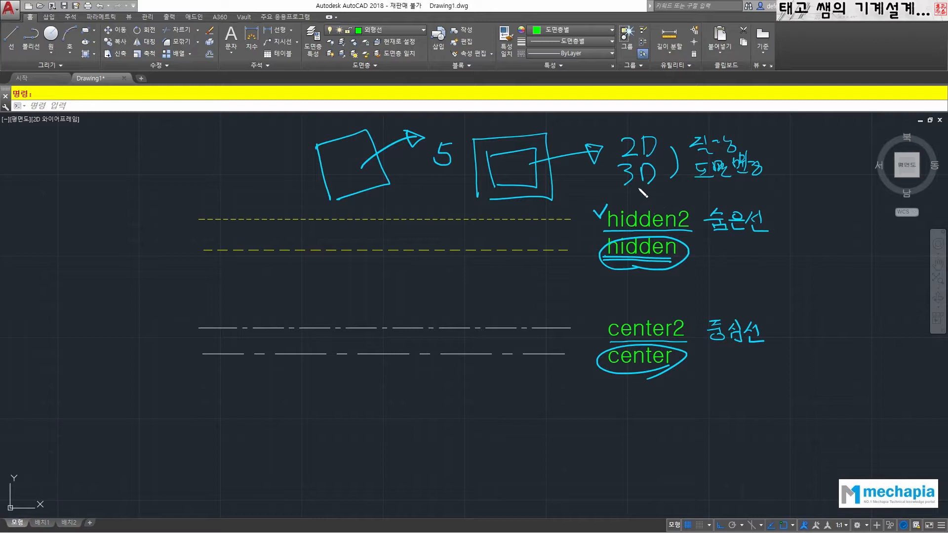
mouse_move(642, 192)
mouse_down()
mouse_move(657, 177)
mouse_move(772, 176)
mouse_move(740, 163)
mouse_move(708, 178)
mouse_move(736, 149)
mouse_move(699, 146)
mouse_move(726, 148)
mouse_move(583, 157)
mouse_move(527, 197)
mouse_move(447, 173)
mouse_move(446, 148)
mouse_move(400, 151)
mouse_move(381, 202)
mouse_move(335, 195)
mouse_up()
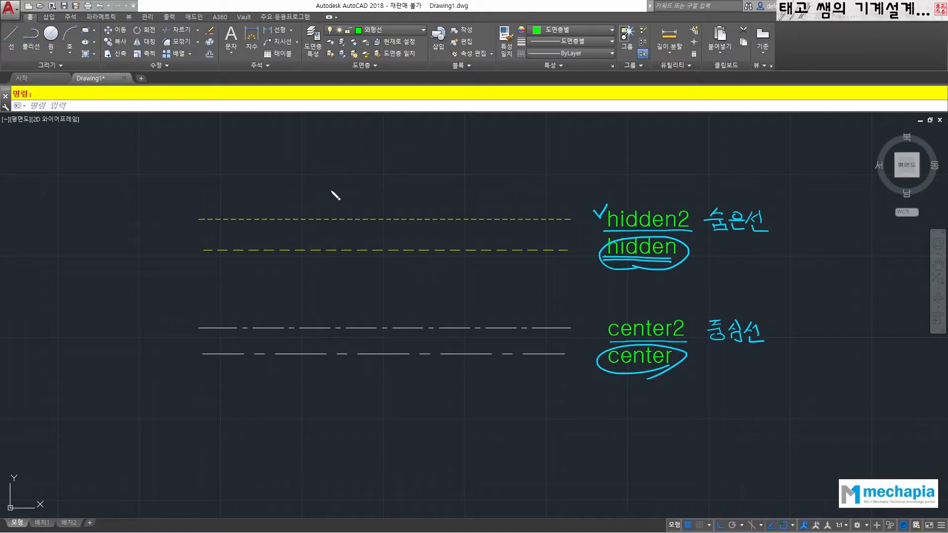
drag(618, 277, 627, 258)
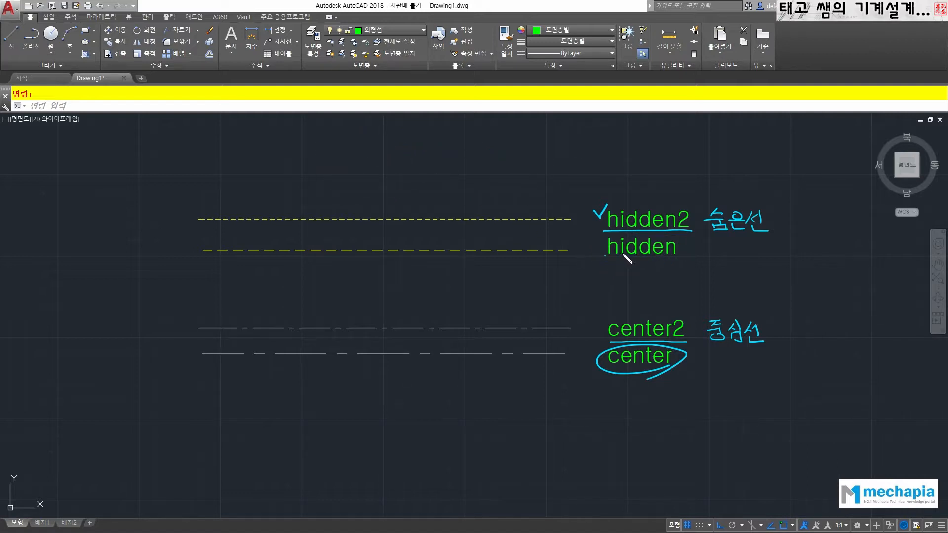
drag(619, 349, 621, 376)
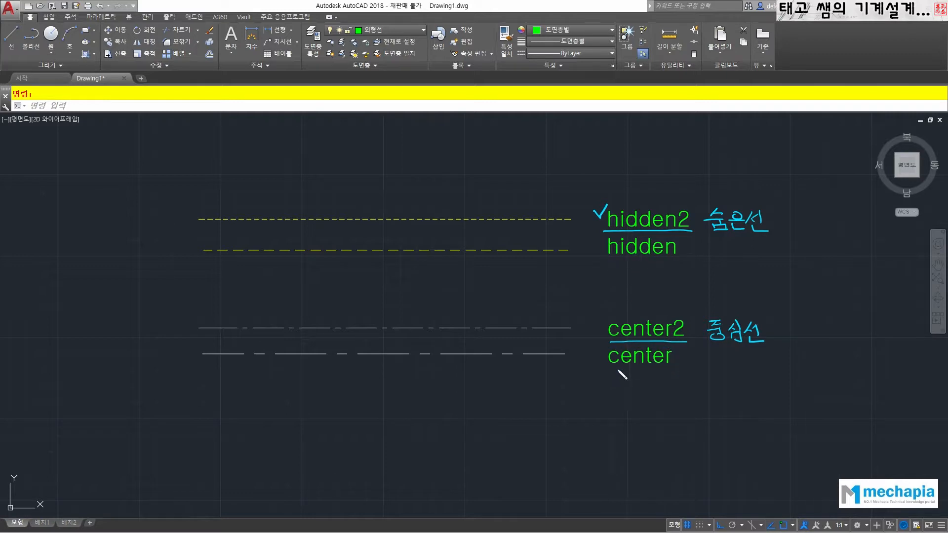
drag(595, 222, 601, 210)
drag(552, 211, 556, 223)
mouse_move(542, 340)
mouse_down()
mouse_move(529, 315)
mouse_move(535, 339)
mouse_up()
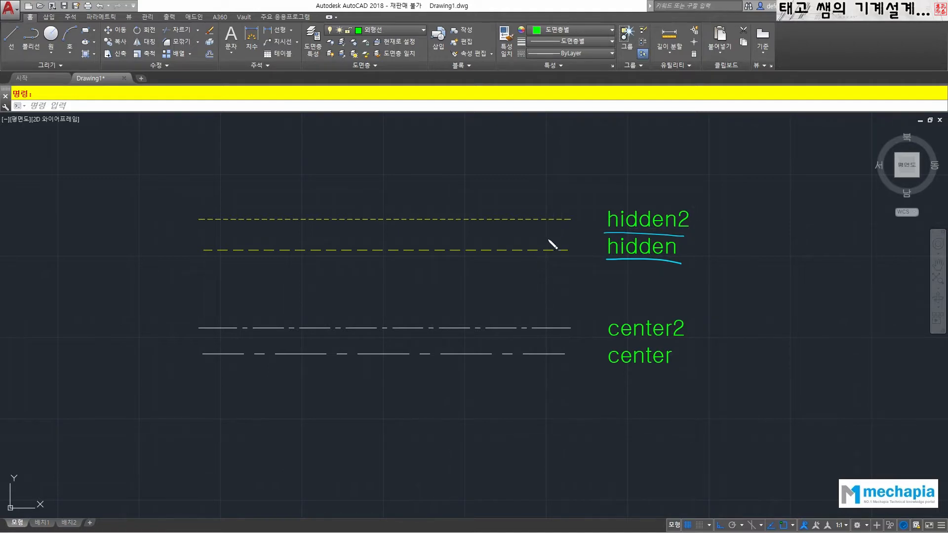
mouse_move(538, 266)
mouse_down()
mouse_move(516, 252)
mouse_move(514, 272)
mouse_up()
drag(466, 249, 517, 242)
drag(625, 264, 632, 224)
drag(602, 219, 598, 246)
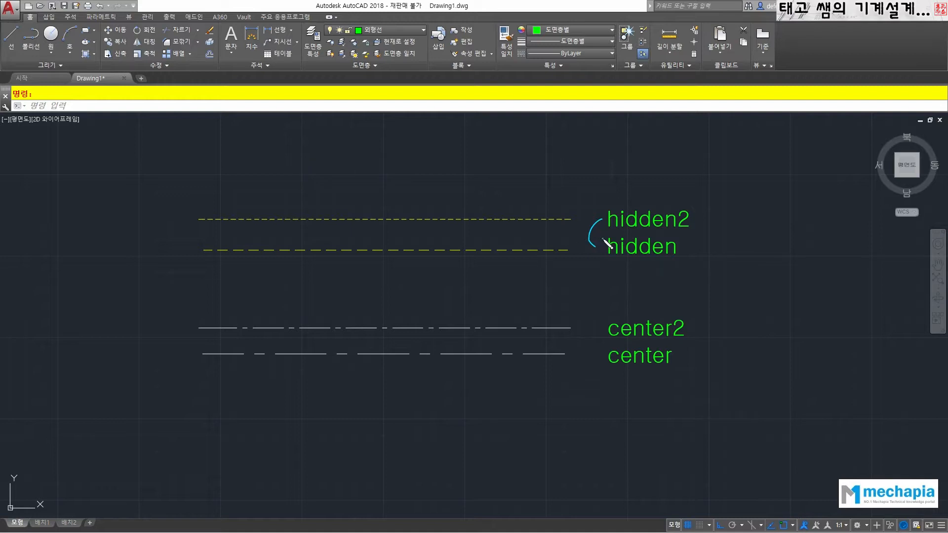
drag(603, 238, 562, 233)
key(ctrl+z)
key(ctrl+z)
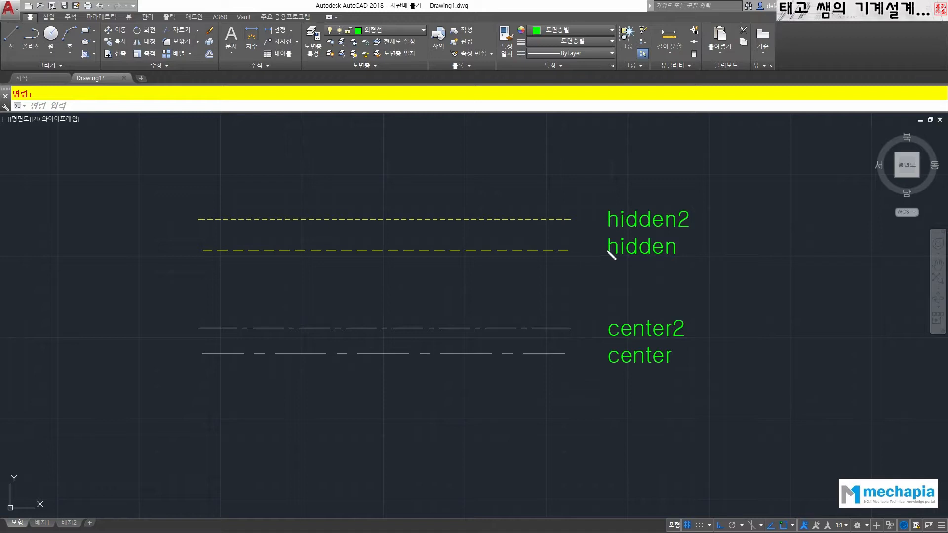
drag(607, 245, 686, 249)
drag(608, 359, 672, 357)
mouse_move(605, 232)
mouse_down()
mouse_move(711, 219)
mouse_move(635, 246)
mouse_up()
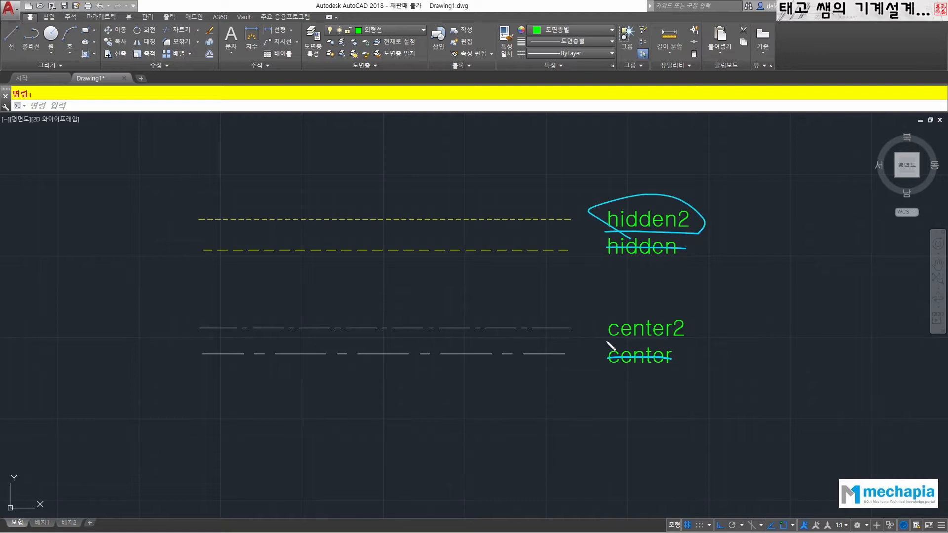
mouse_move(611, 345)
mouse_down()
mouse_move(708, 332)
mouse_move(658, 336)
mouse_up()
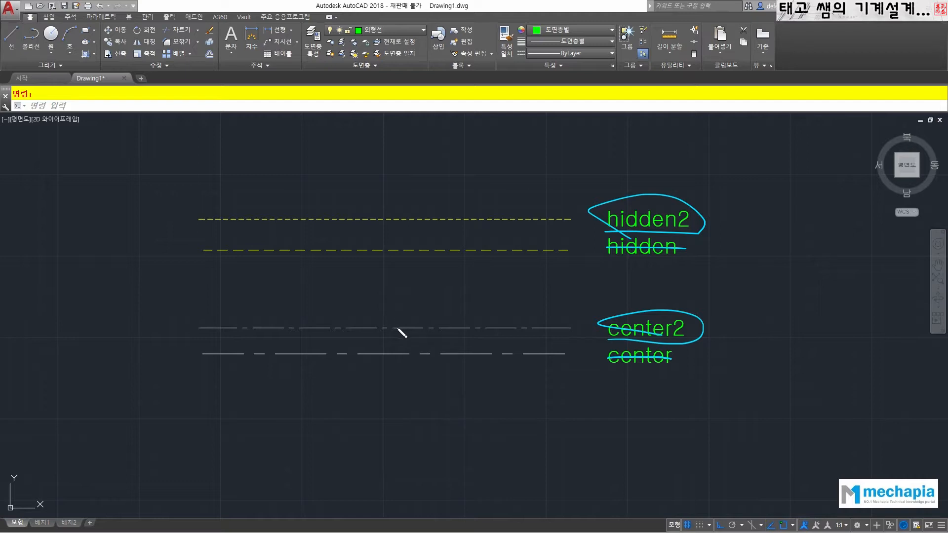
mouse_move(641, 265)
mouse_down()
mouse_move(631, 213)
mouse_move(634, 352)
mouse_up()
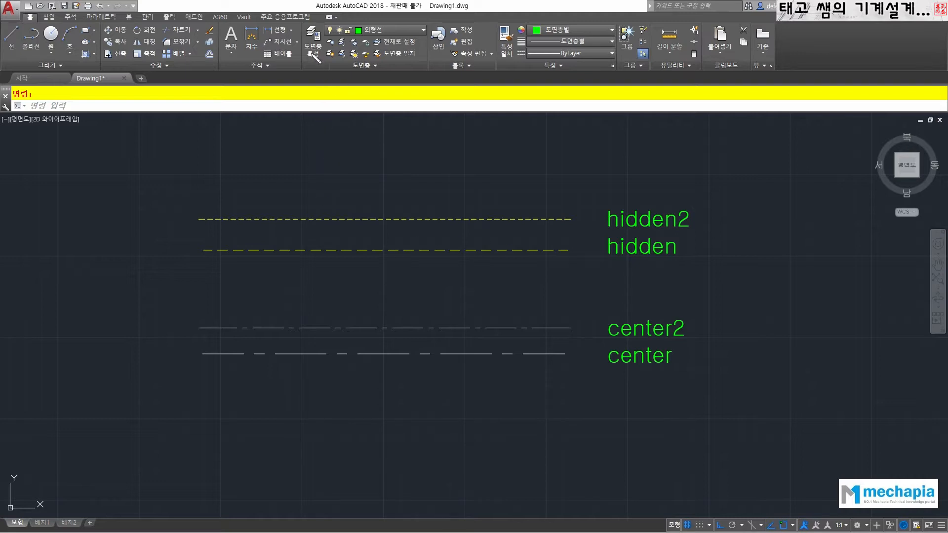
Step: Open the layer properties manager, reduce its height and place it below the two hidden sample lines
click(313, 44)
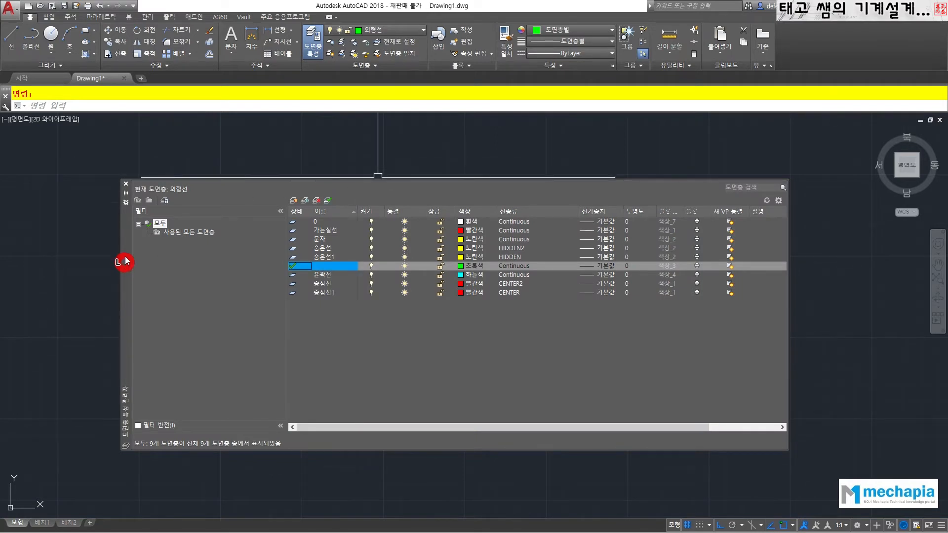
drag(125, 269, 126, 231)
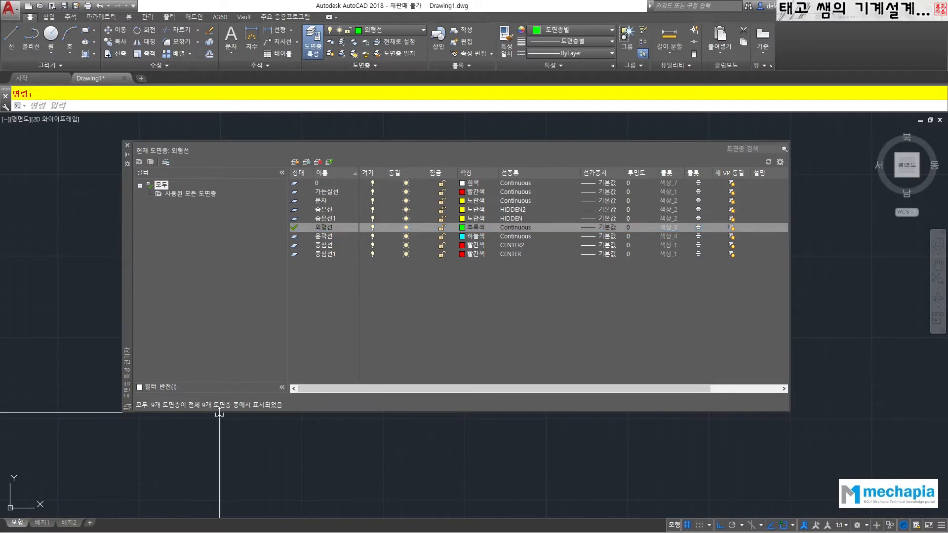
drag(218, 411, 228, 293)
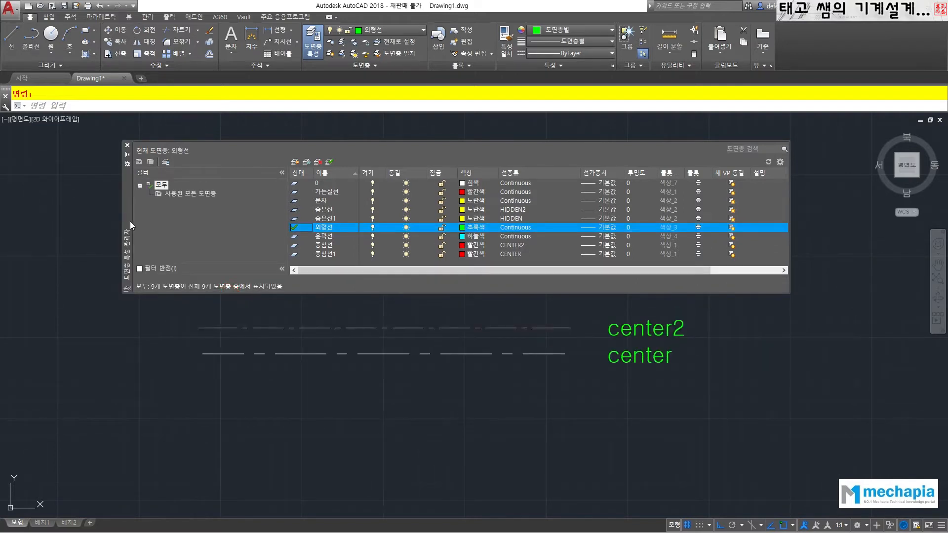
mouse_move(129, 210)
mouse_down()
mouse_move(205, 131)
mouse_move(212, 177)
mouse_move(270, 186)
mouse_move(270, 345)
mouse_move(213, 390)
mouse_move(180, 381)
mouse_move(186, 375)
mouse_up()
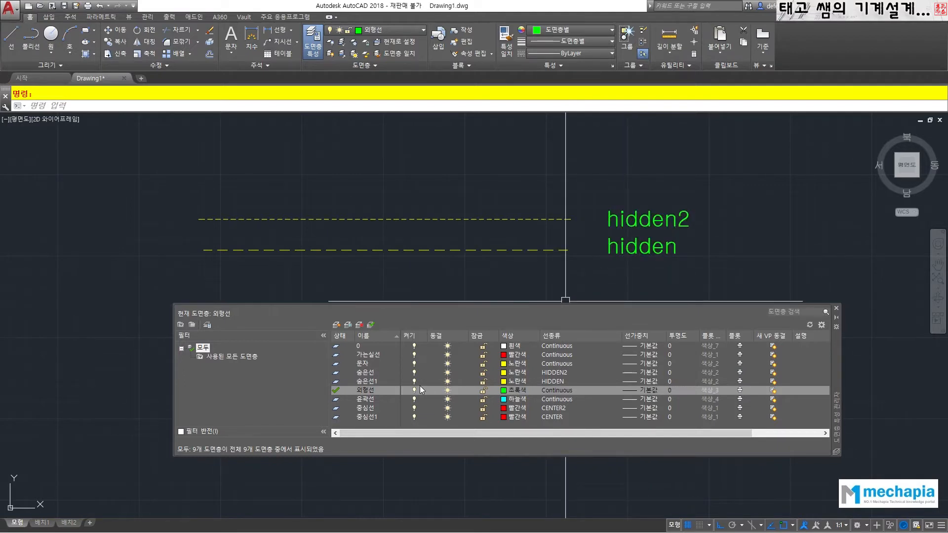
Step: Try to delete the 숨은선1 layer while its sample line is still in the drawing
click(366, 382)
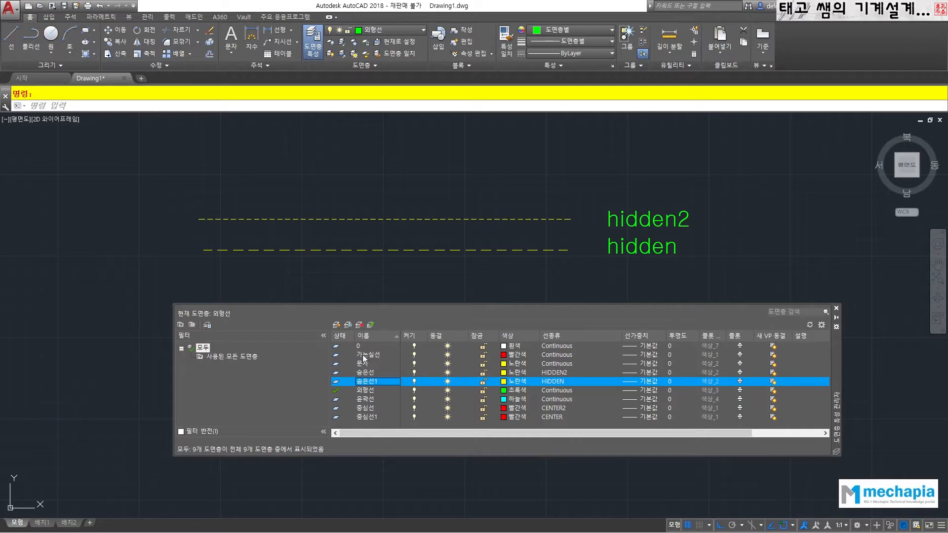
click(359, 325)
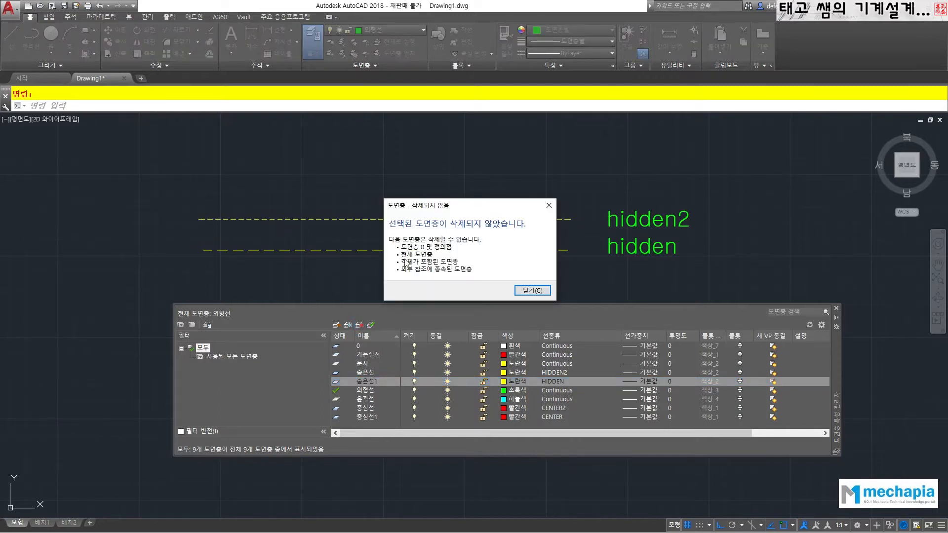
click(532, 290)
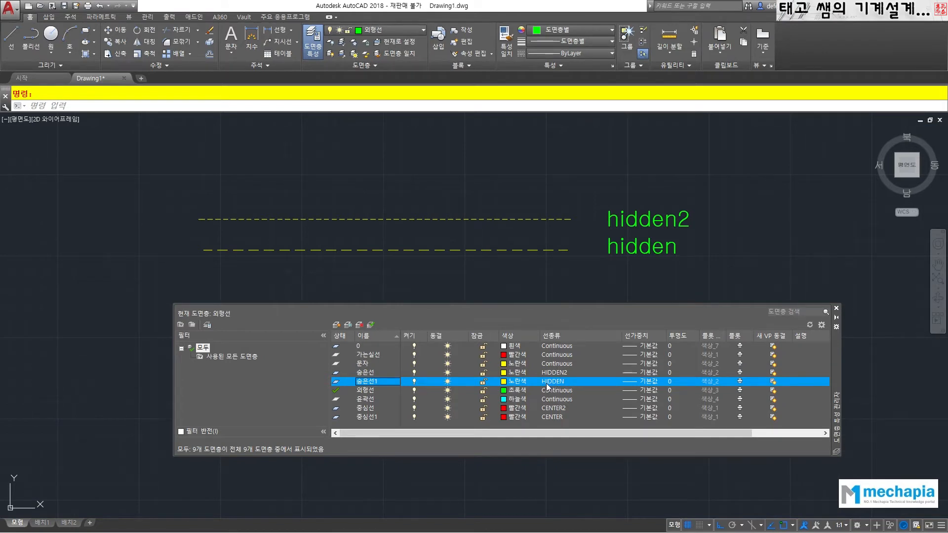
Step: Erase the sample line labelled hidden and delete its 숨은선1 layer
click(459, 250)
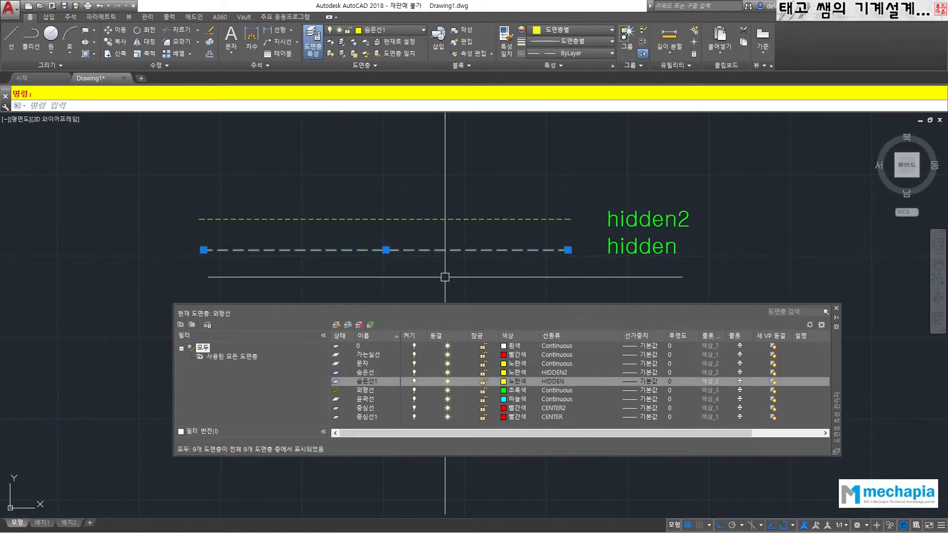
key(Delete)
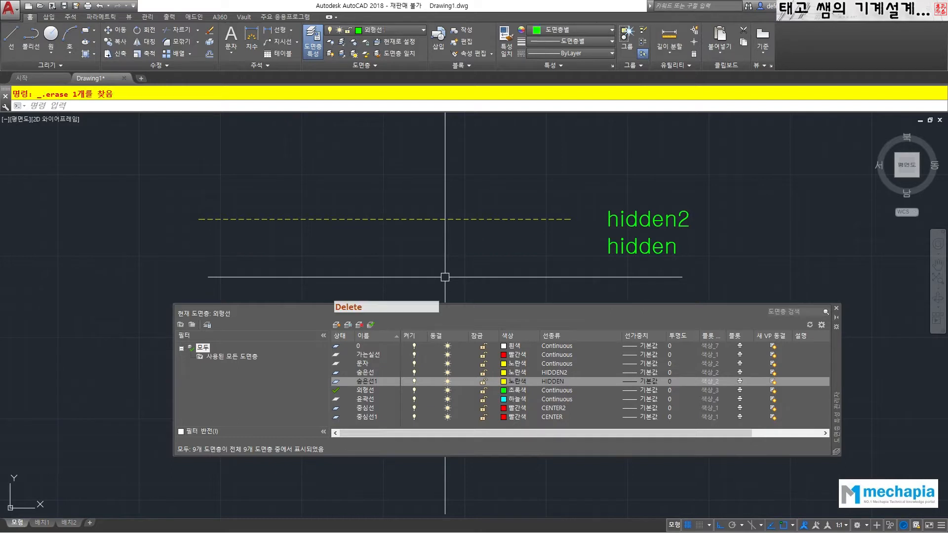
click(359, 325)
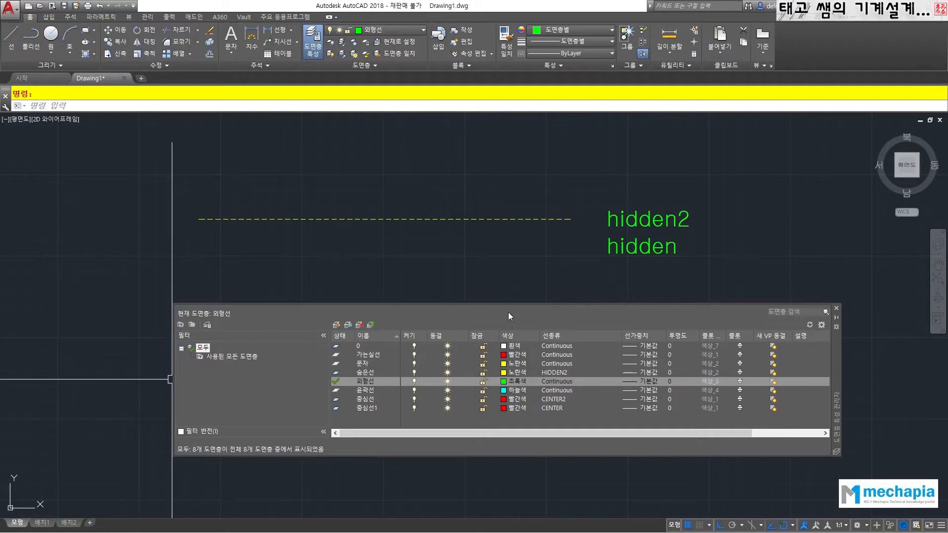
Step: Move the layer manager above the center sample lines and try to delete the 중심선1 layer
drag(837, 352, 827, 196)
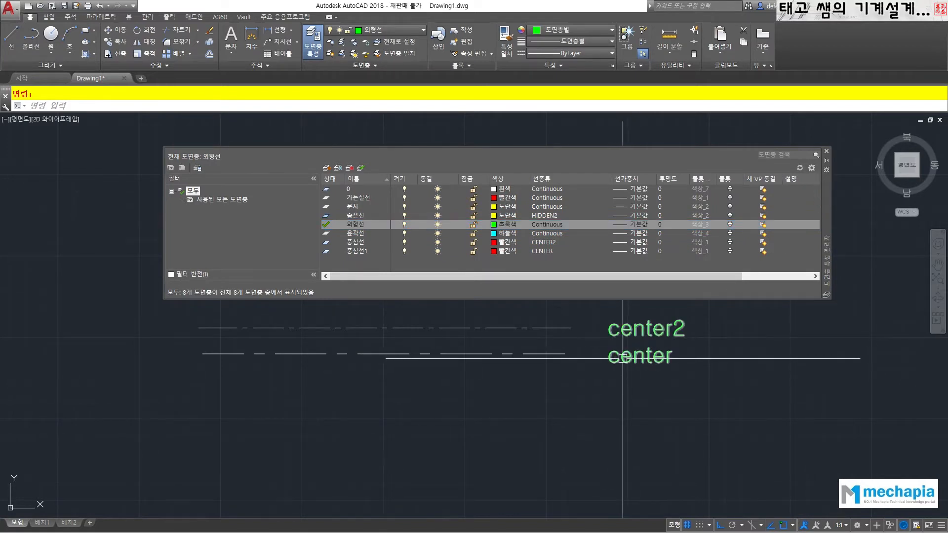
double_click(357, 252)
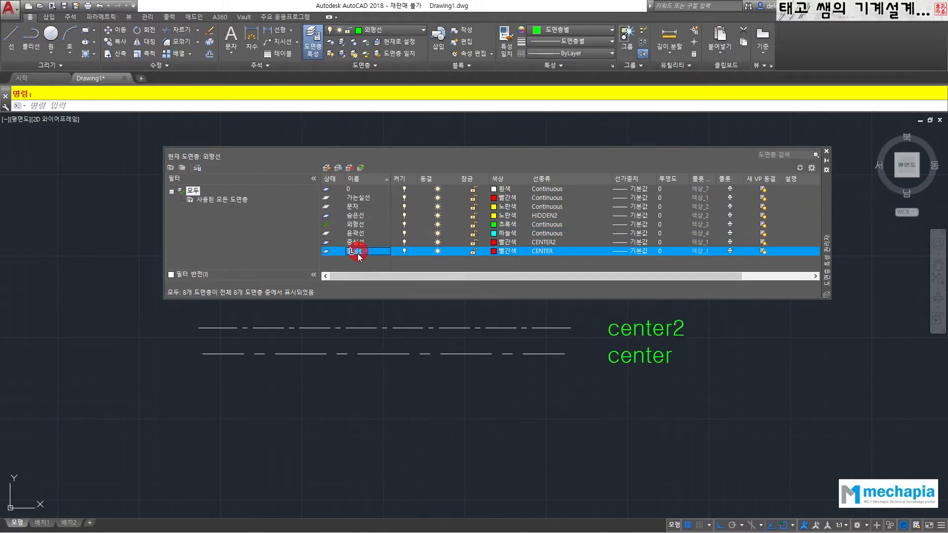
click(348, 167)
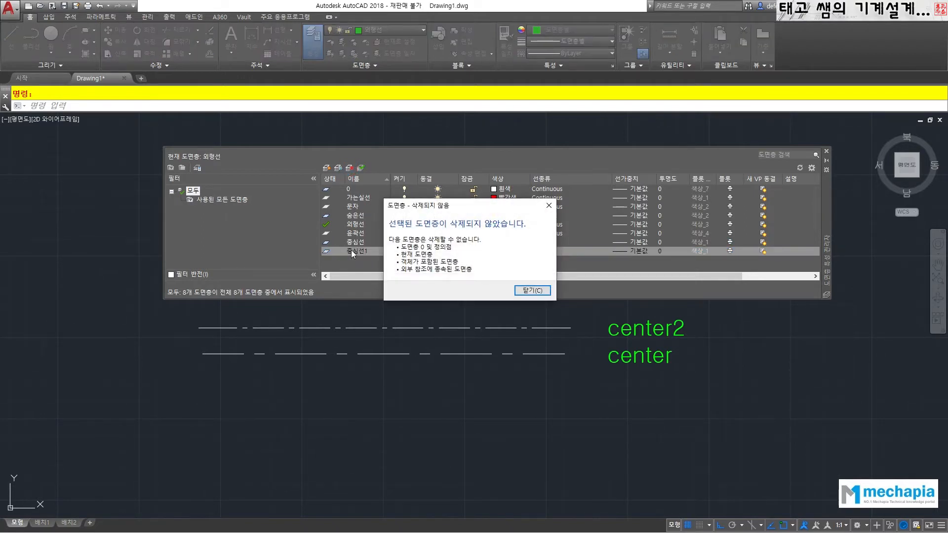
click(532, 290)
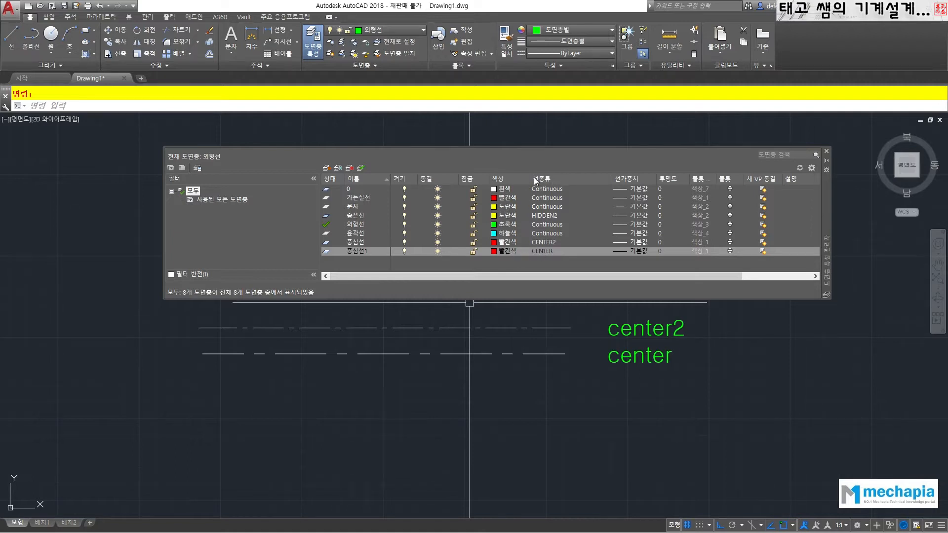
Step: Erase the sample line labelled center and delete its 중심선1 layer
click(481, 353)
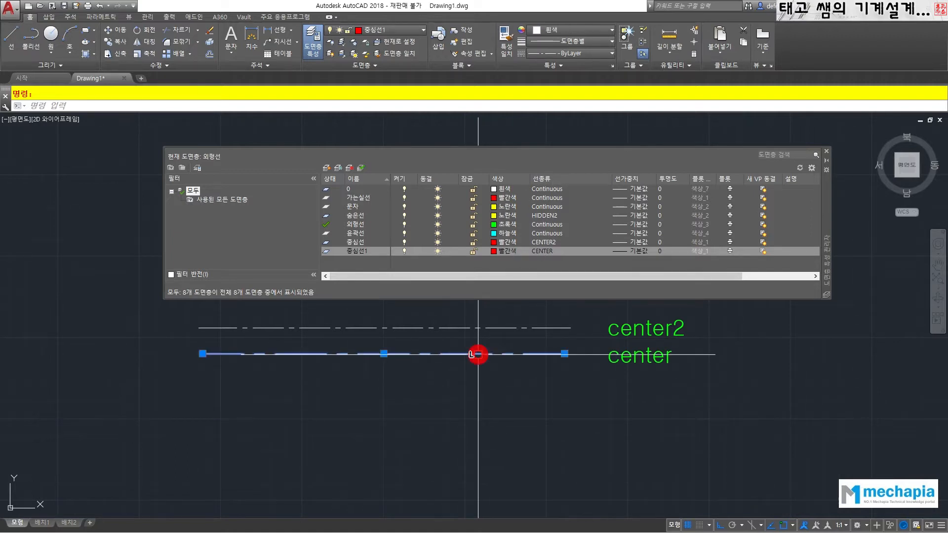
key(Delete)
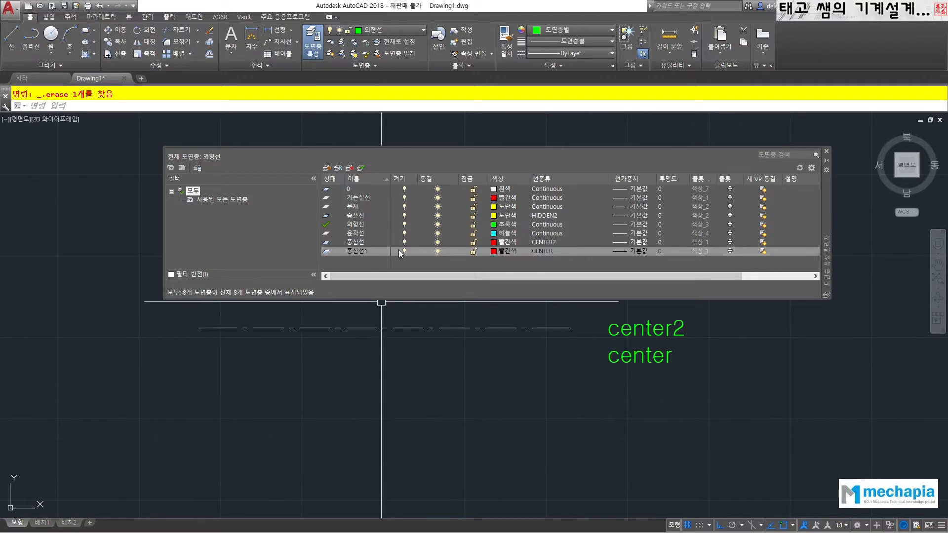
click(349, 169)
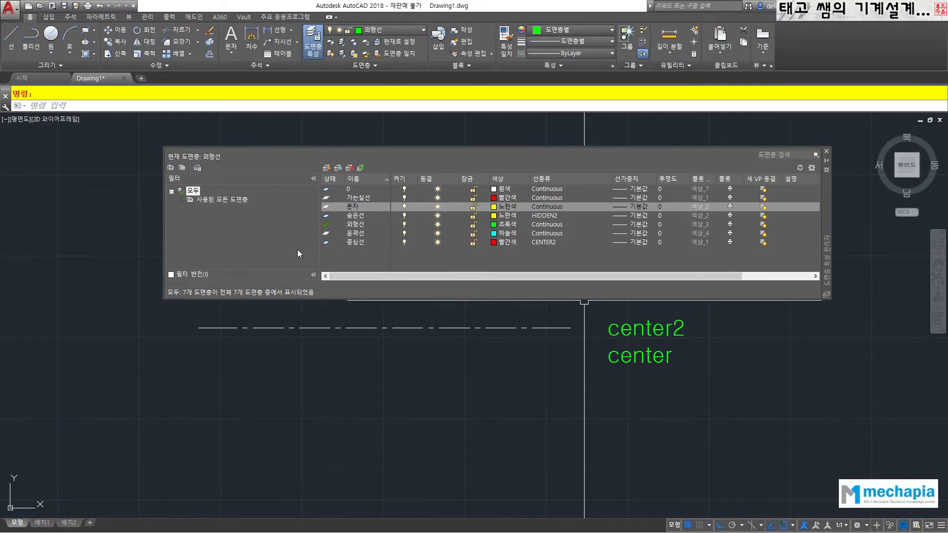
Step: Move the layer manager below the sample lines and turn off every layer except 숨은선
drag(824, 193, 825, 384)
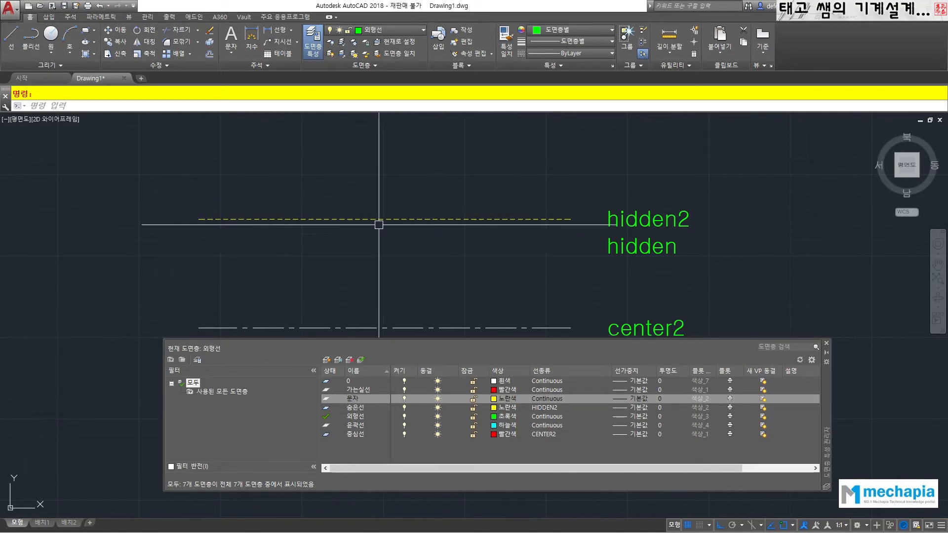
click(543, 408)
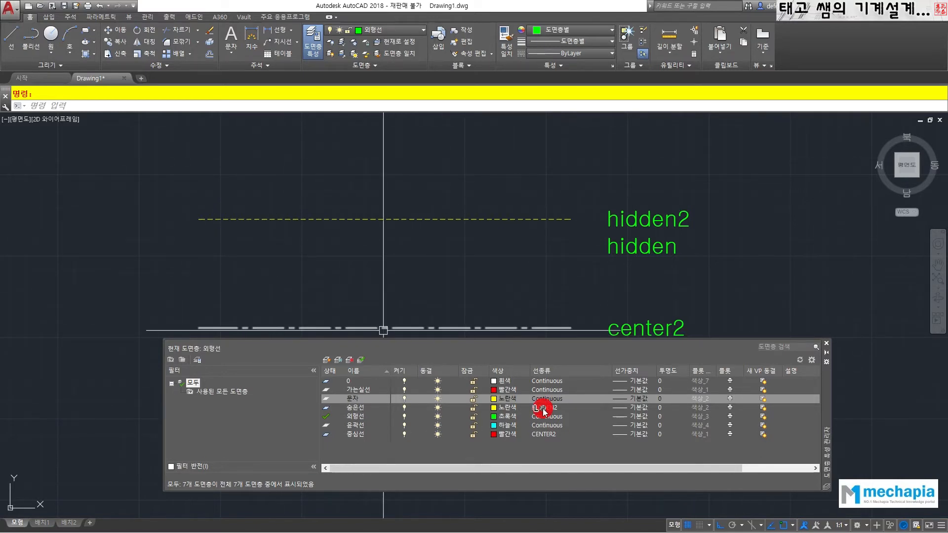
click(459, 291)
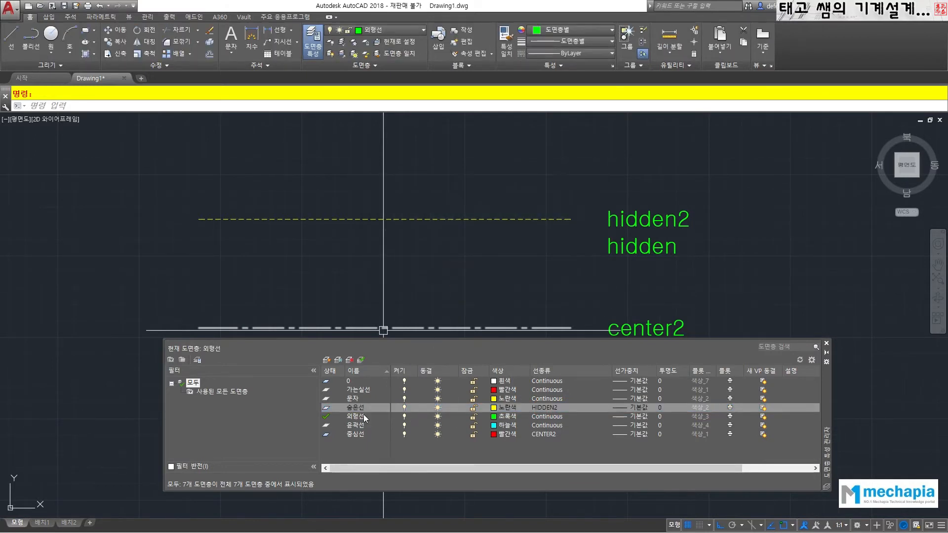
click(359, 409)
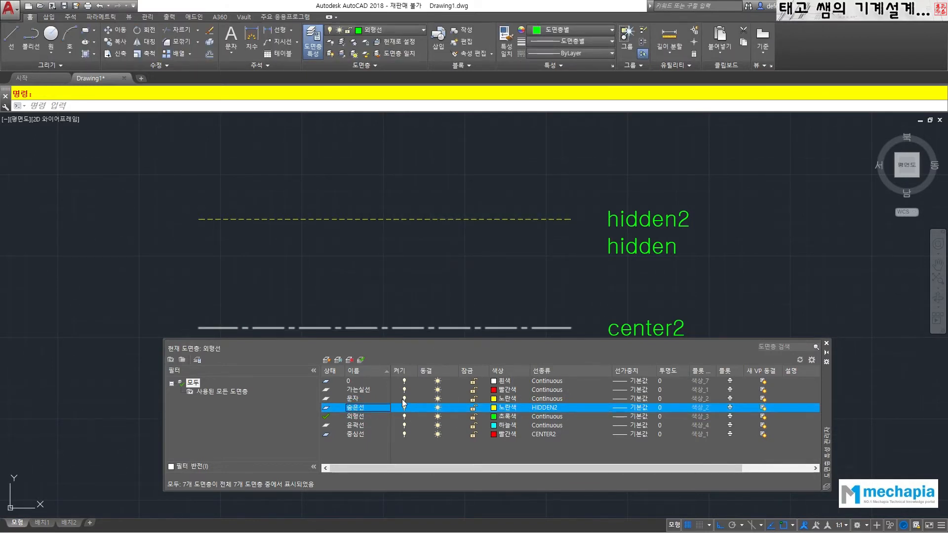
click(404, 398)
click(404, 389)
click(404, 380)
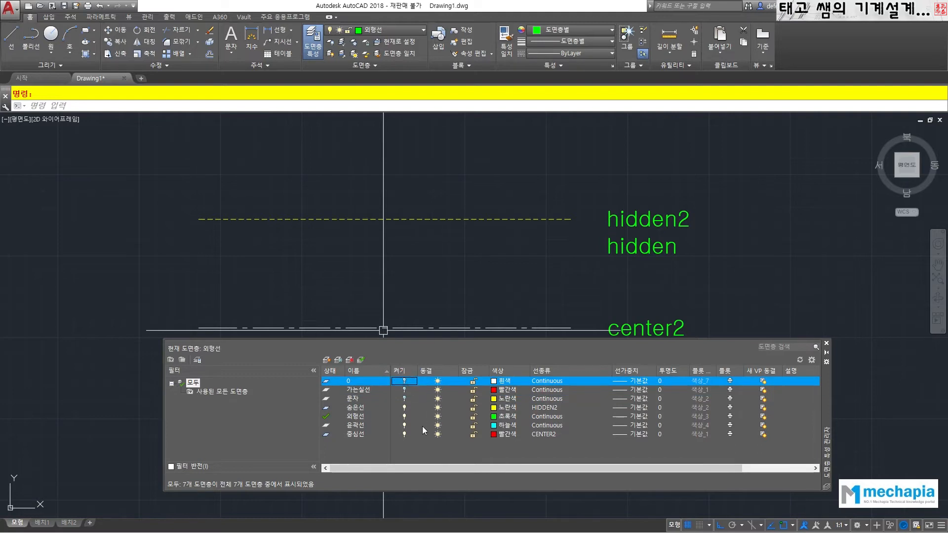
click(404, 417)
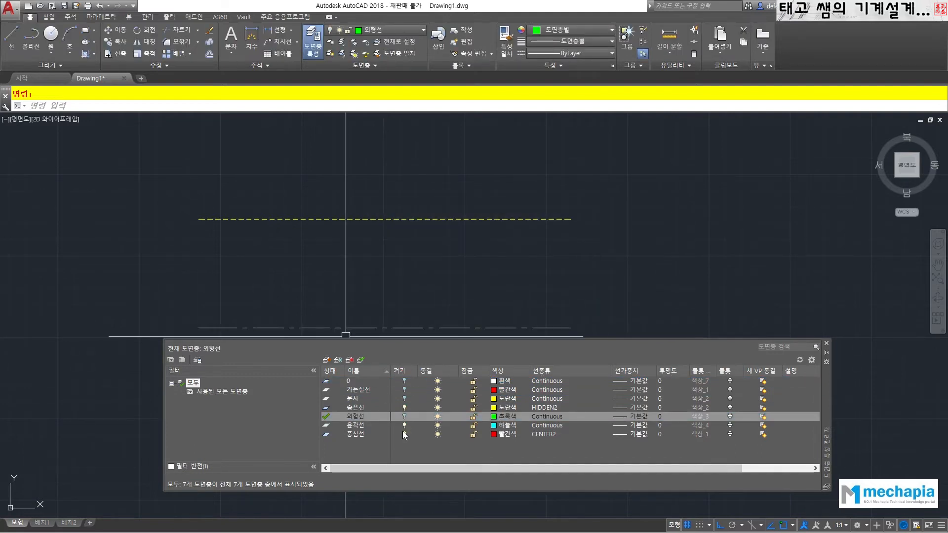
click(404, 434)
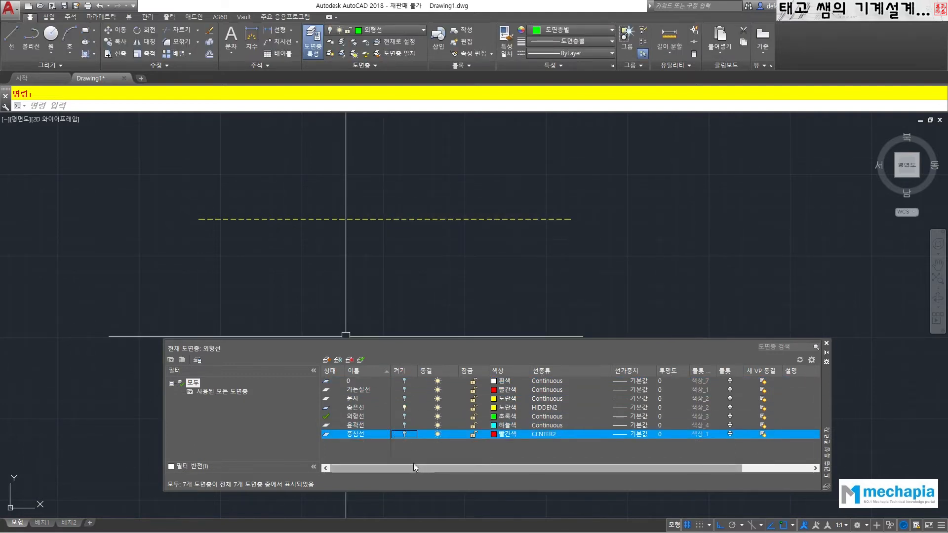
click(404, 425)
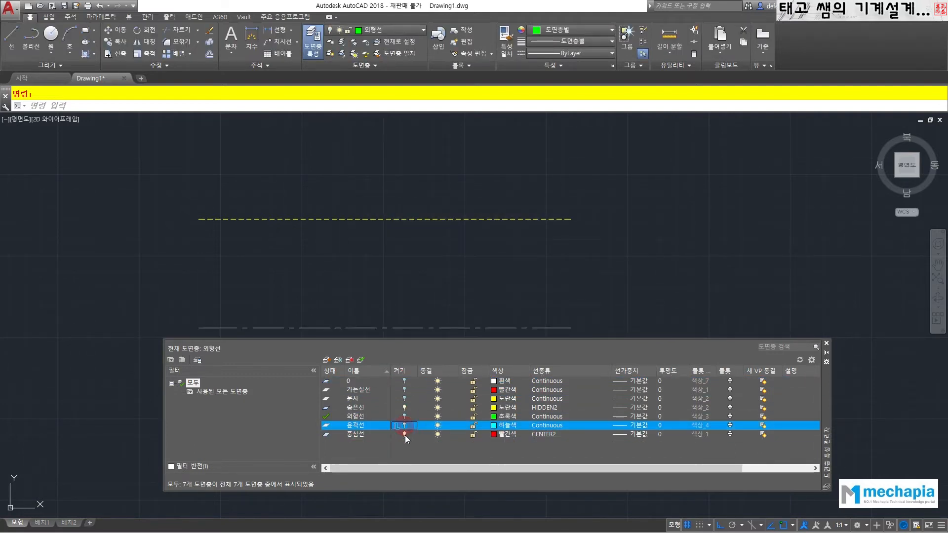
click(404, 434)
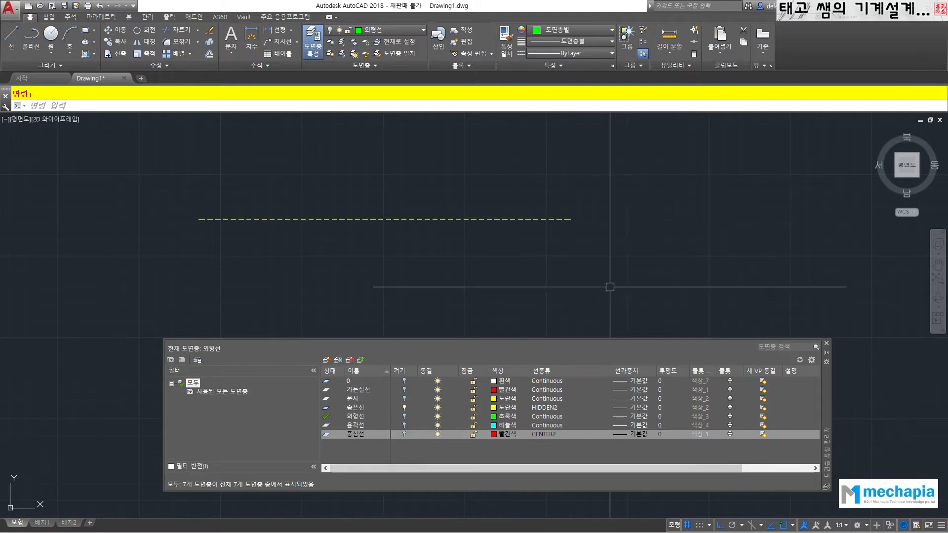
Step: Move the layer manager clear of the drawing, erase the dashed HIDDEN2 sample line and select the 숨은선 layer
drag(828, 392, 768, 373)
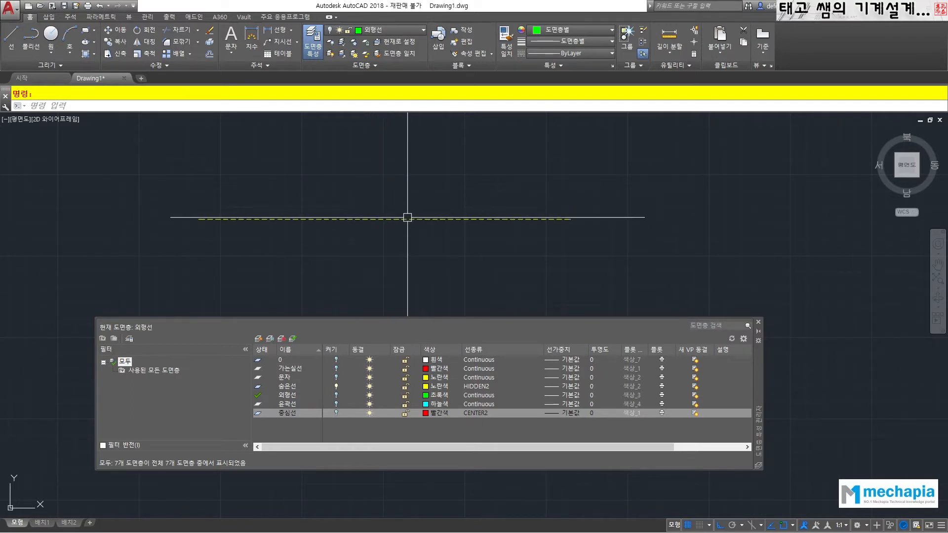
click(369, 217)
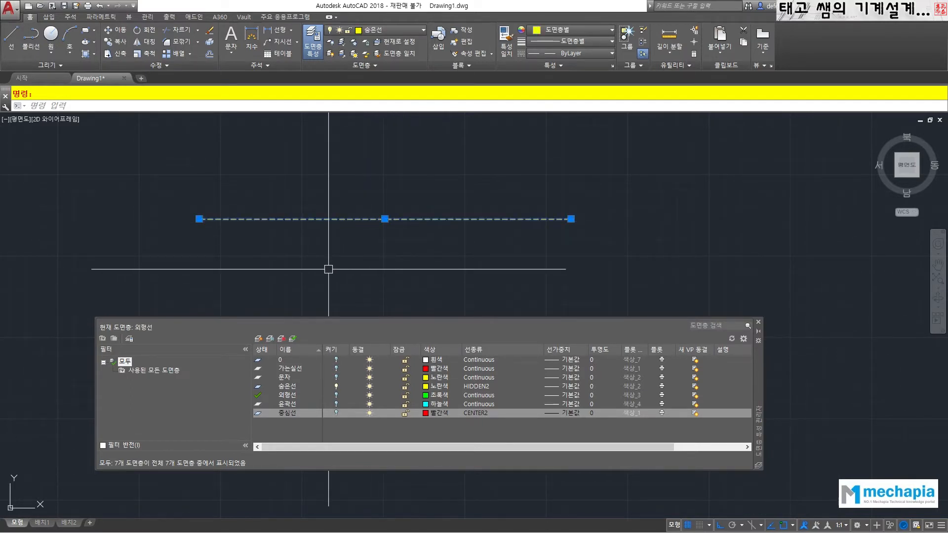
key(Delete)
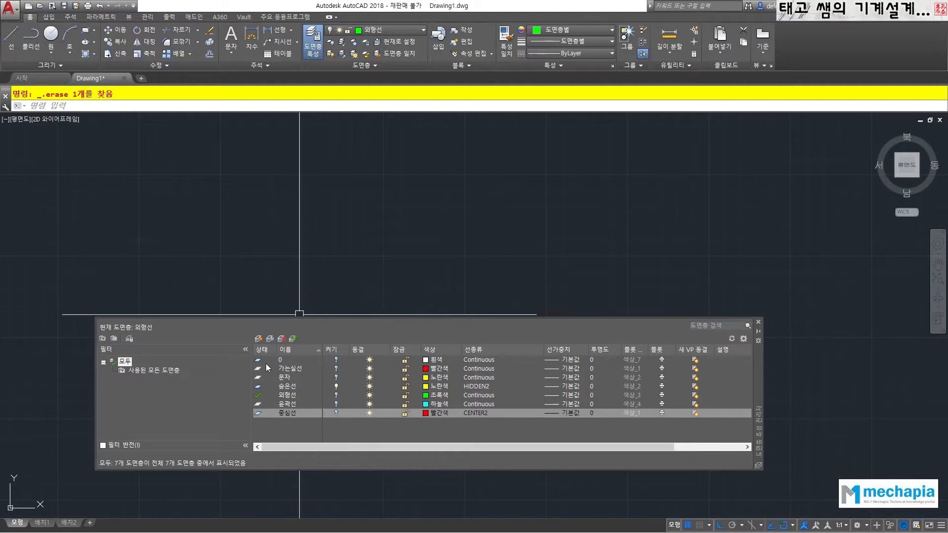
click(282, 390)
click(282, 389)
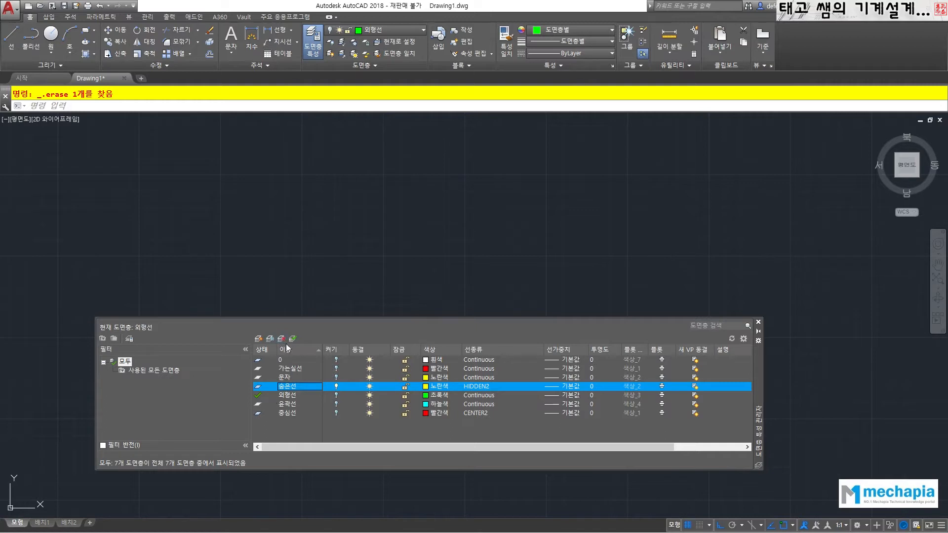
Step: Move the layer manager back up and turn all the switched-off layers on again
drag(760, 376, 797, 193)
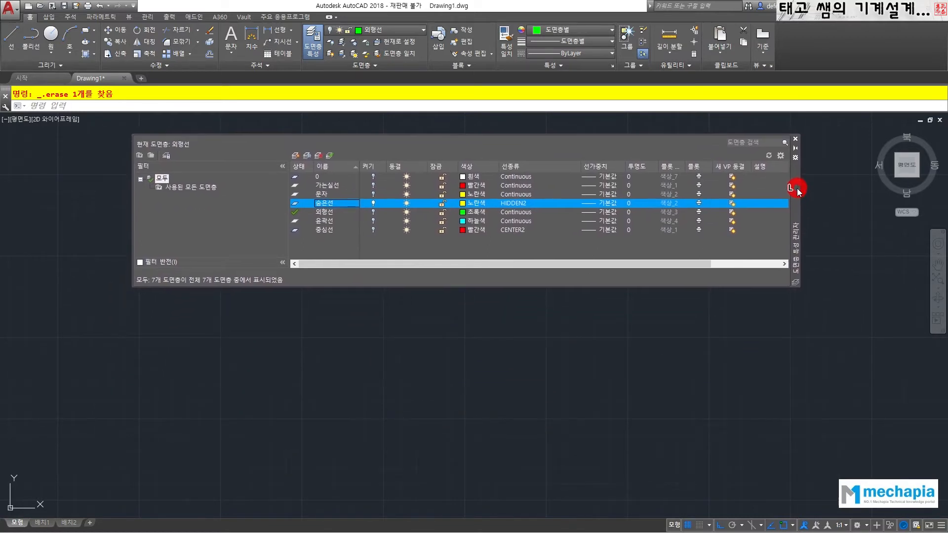
click(373, 185)
click(373, 194)
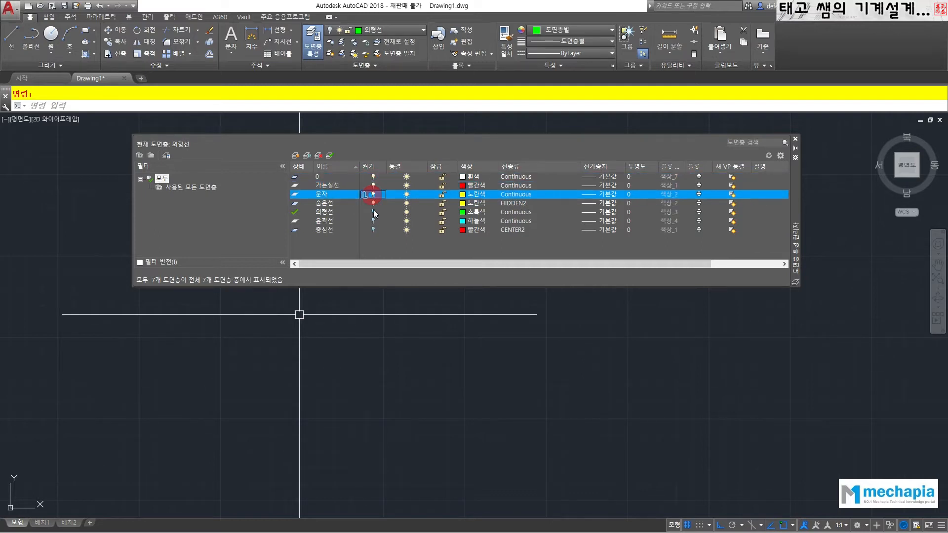
click(373, 212)
click(373, 221)
click(374, 230)
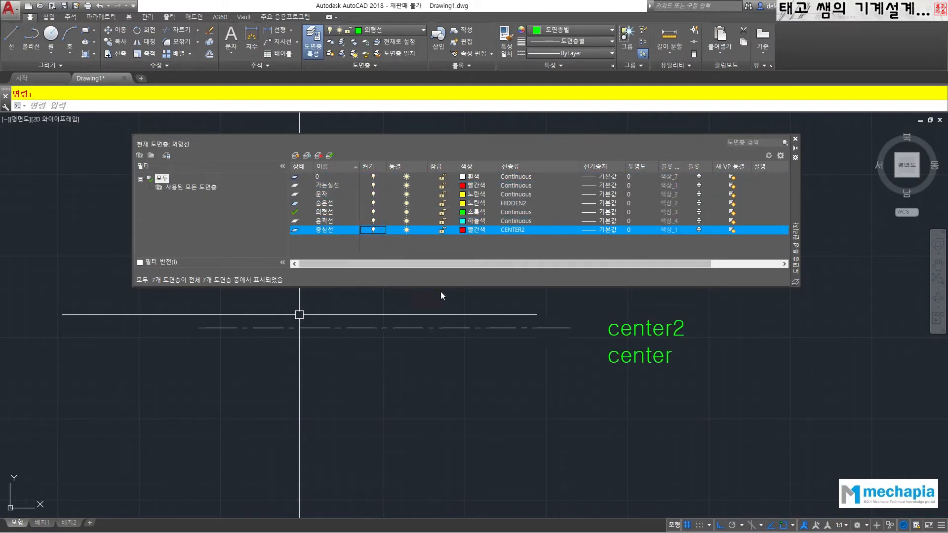
Step: Close the layer manager and erase the remaining CENTER2 sample line together with the hidden and center label texts
click(795, 140)
click(714, 425)
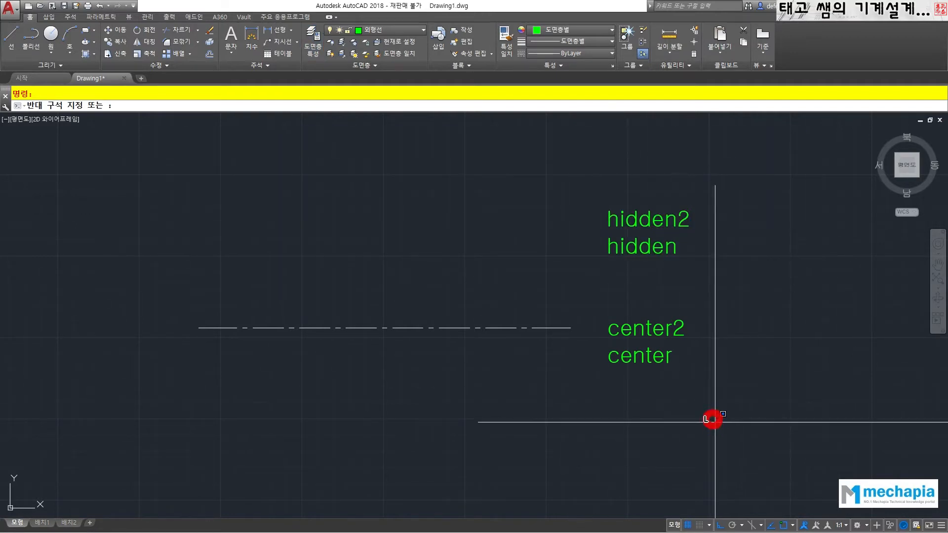
click(462, 216)
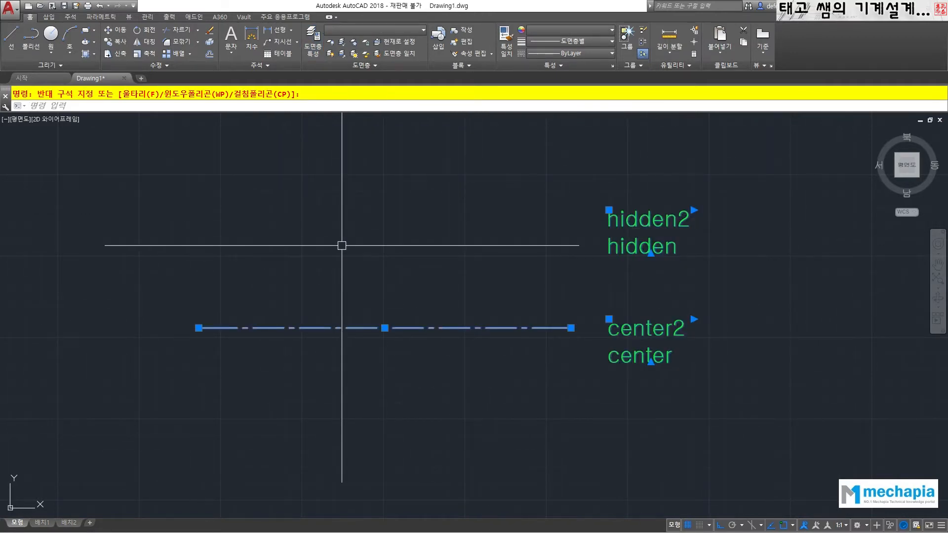
key(Delete)
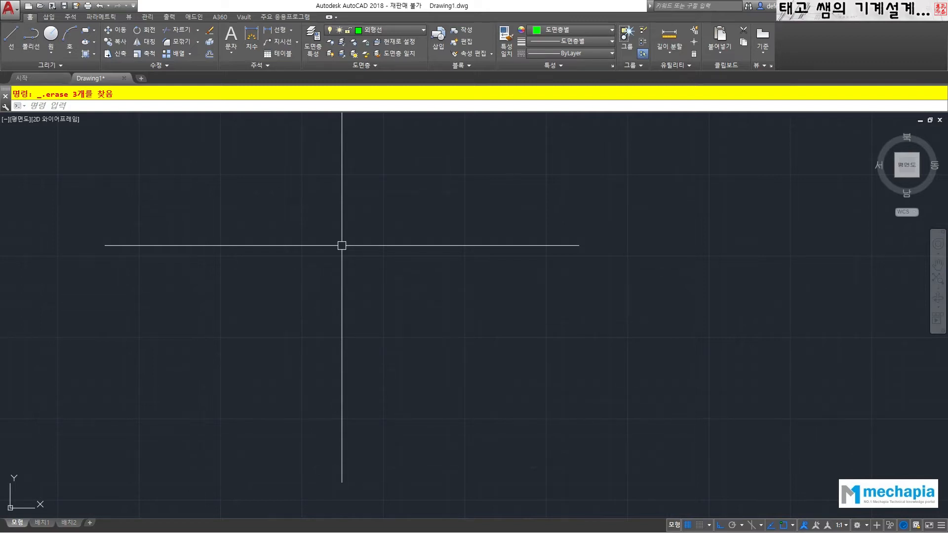
Step: Review the colours, linetypes and lineweights of the layers in the layer manager, and close it
click(313, 41)
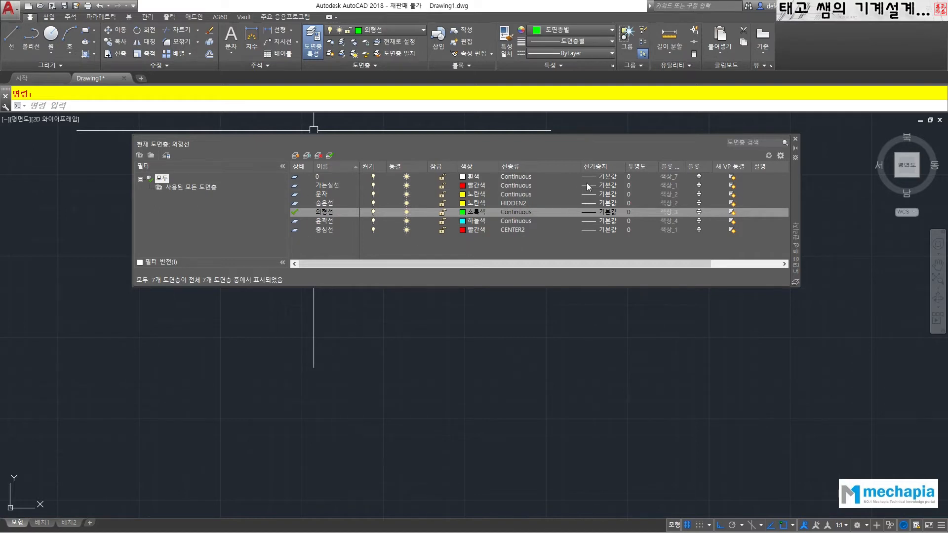
click(795, 140)
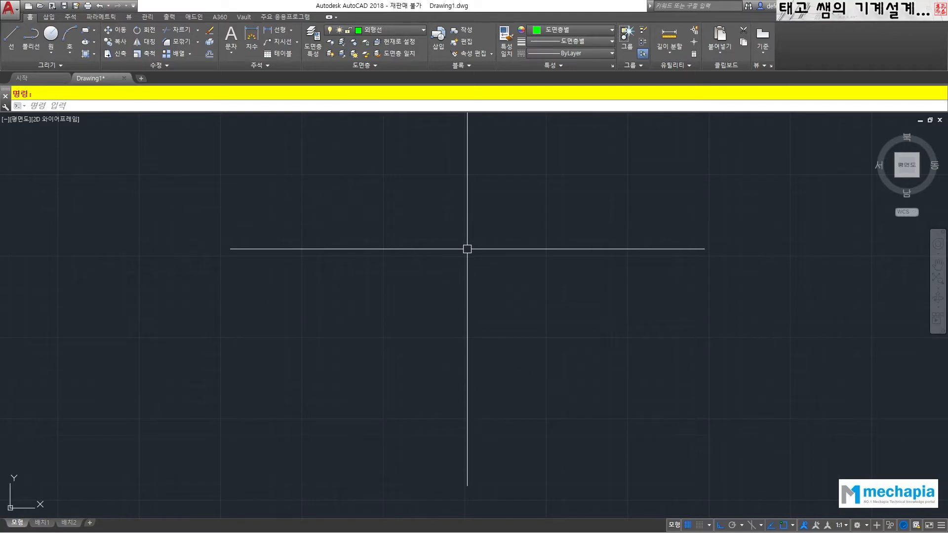
scroll(466, 252, down, 3)
middle_drag(328, 335, 499, 216)
middle_drag(279, 309, 287, 305)
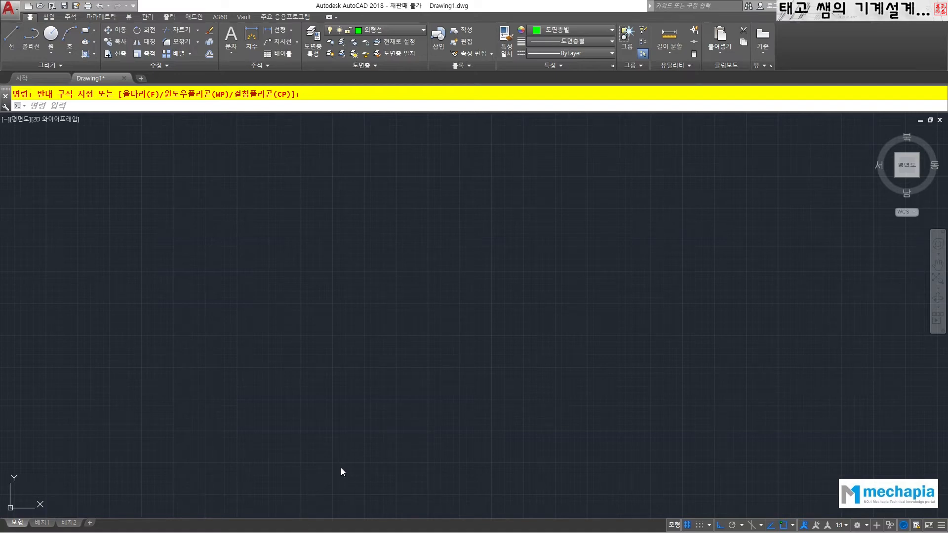
Step: Switch to the exam example PDF in Acrobat Reader and read the 2D and 3D drafting requirements in section 7
key(super)
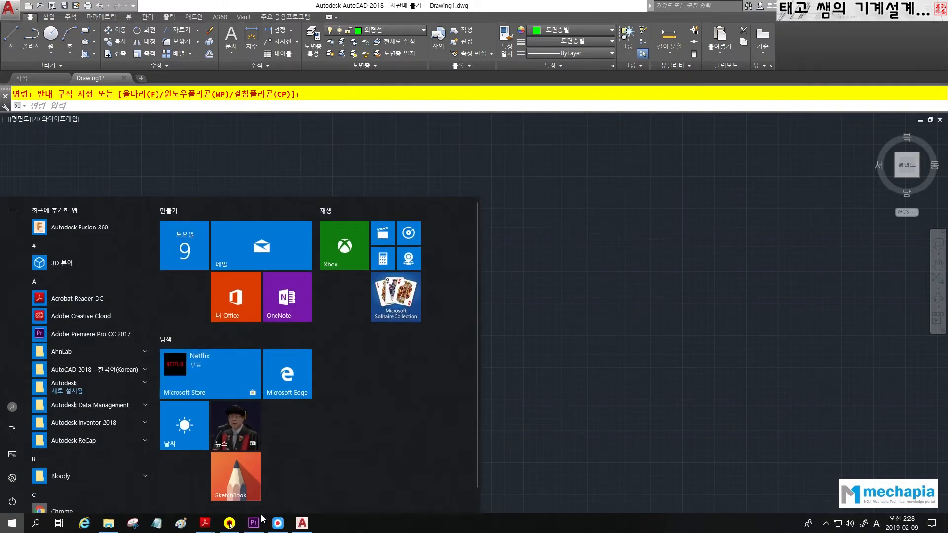
mouse_move(204, 523)
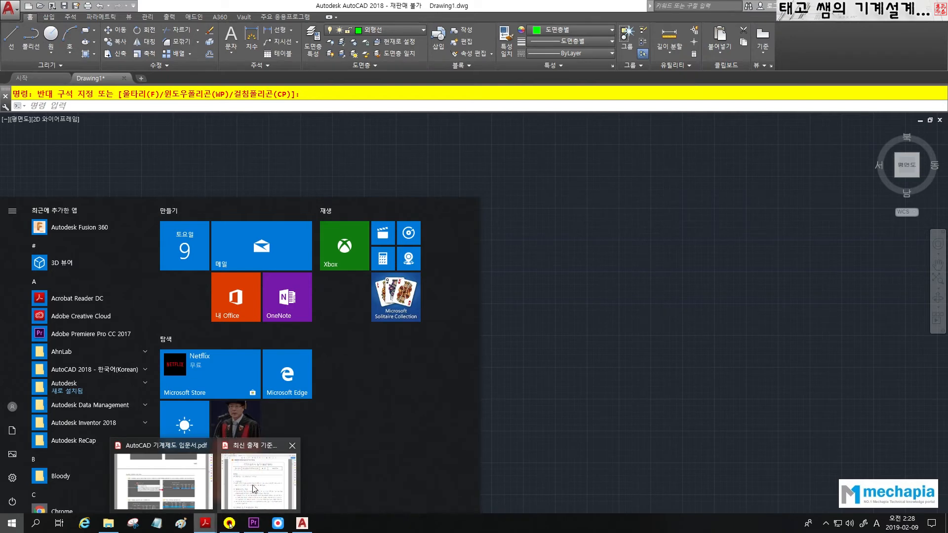
click(301, 445)
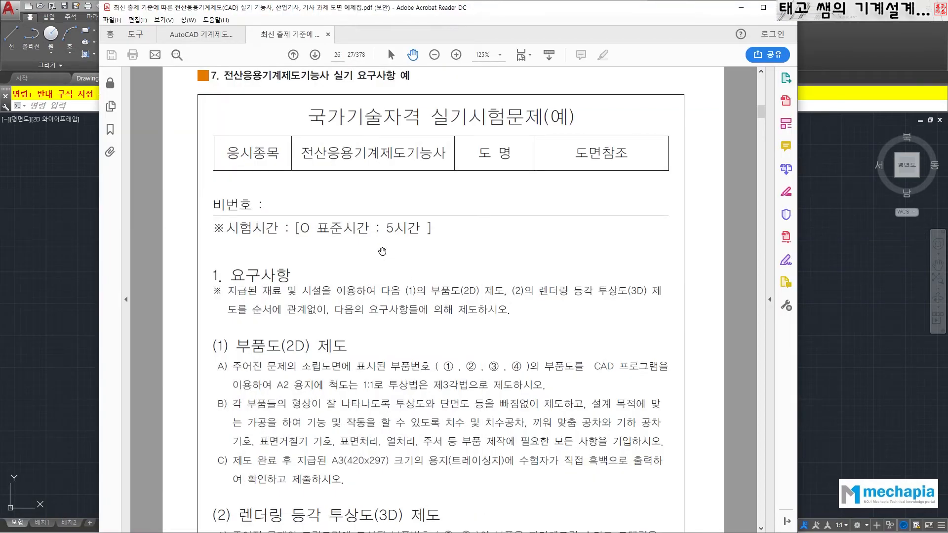
scroll(383, 251, up, 2)
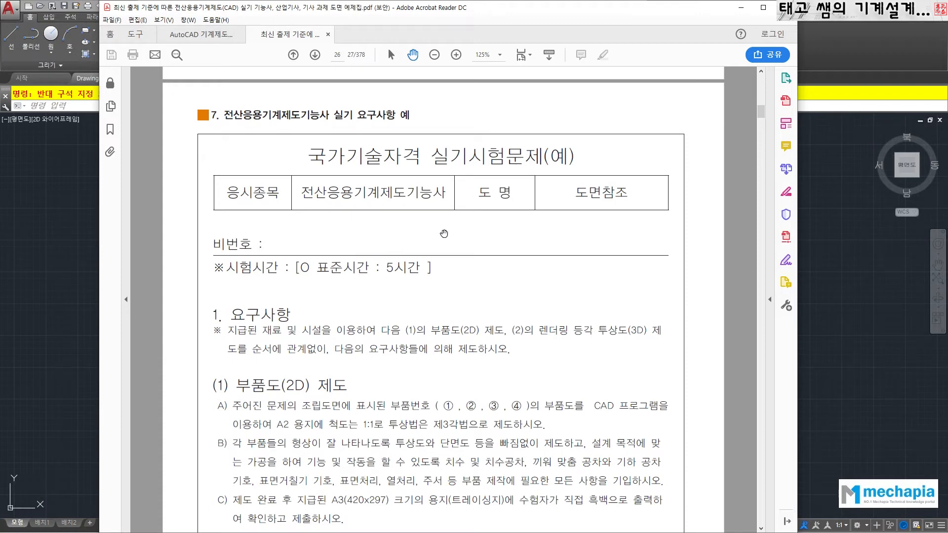
scroll(407, 222, up, 4)
scroll(408, 228, down, 2)
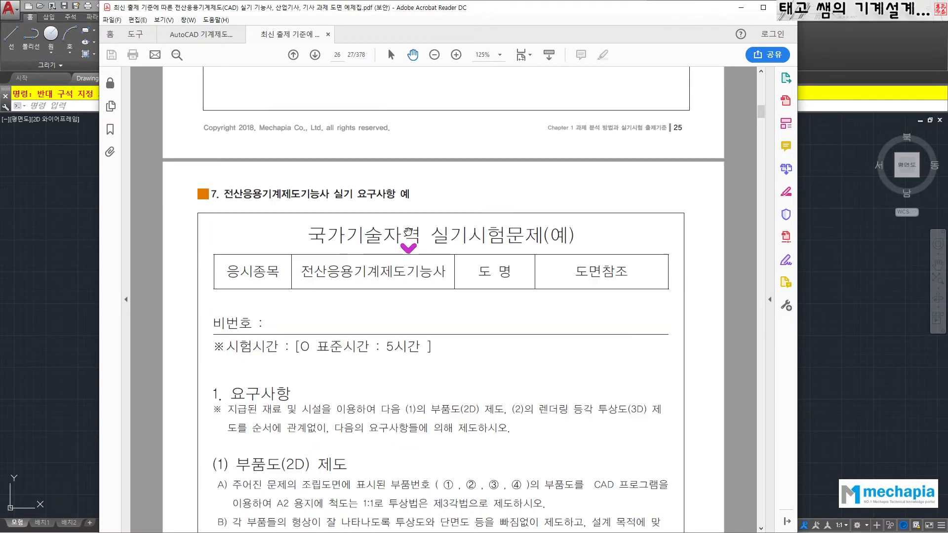
scroll(409, 237, down, 1)
scroll(410, 240, down, 1)
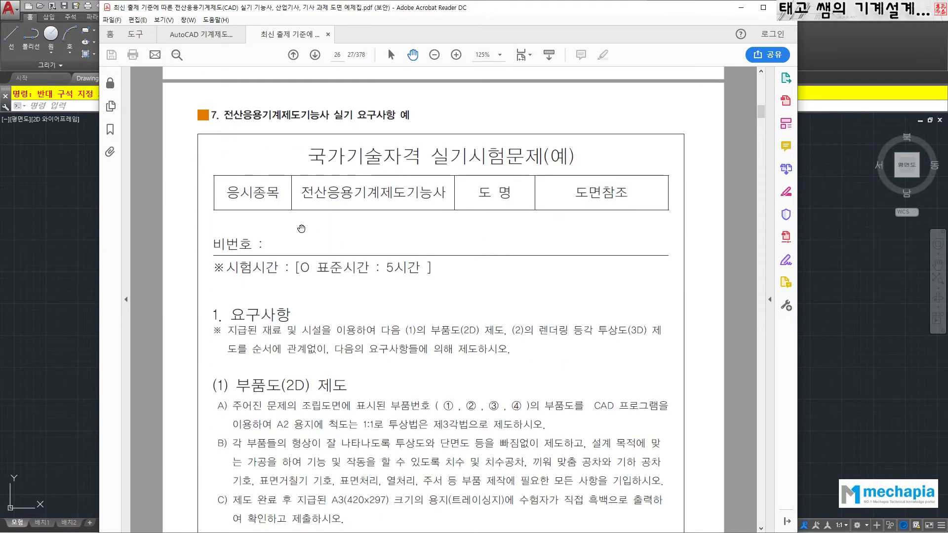
scroll(302, 230, down, 2)
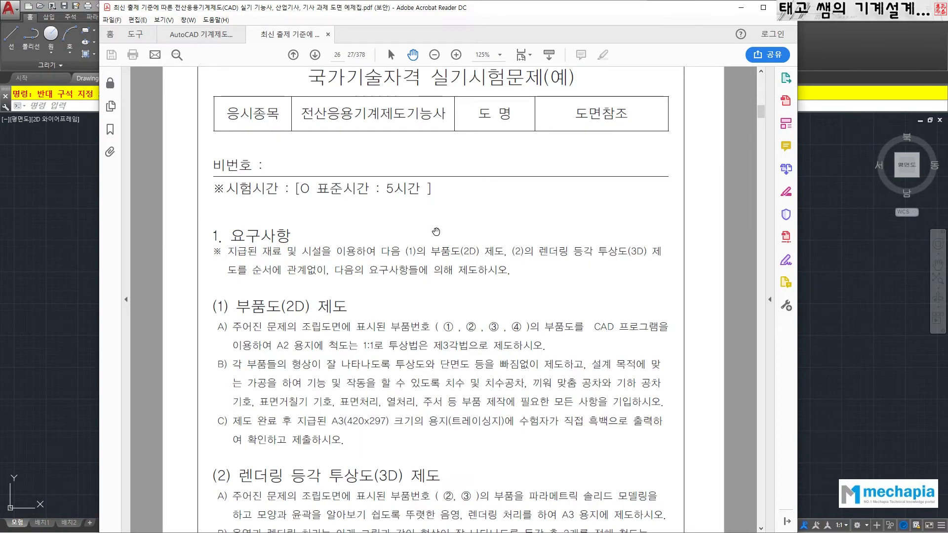
scroll(433, 242, down, 2)
scroll(435, 236, up, 2)
scroll(433, 232, down, 5)
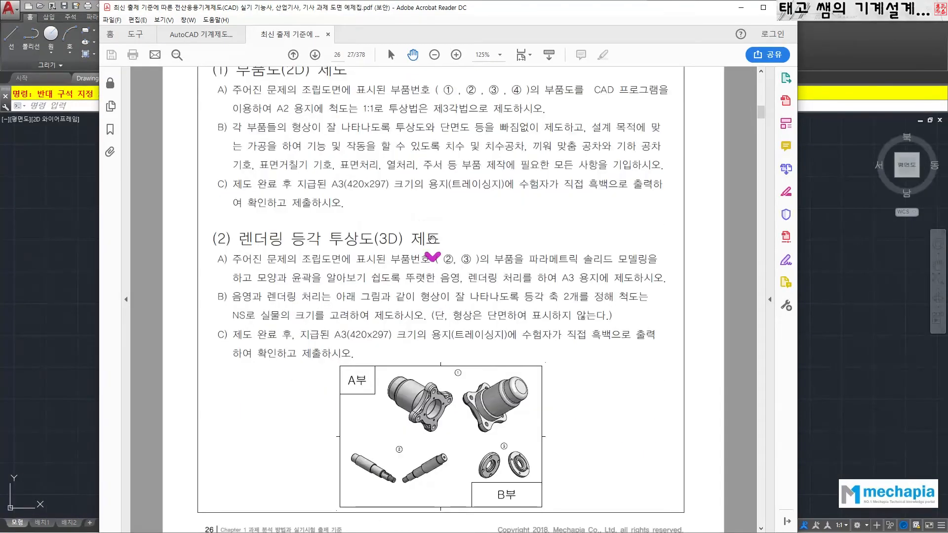
Step: Examine the title block and sheet limits on page 27 and the table of line thicknesses and colours on page 28
scroll(421, 183, down, 8)
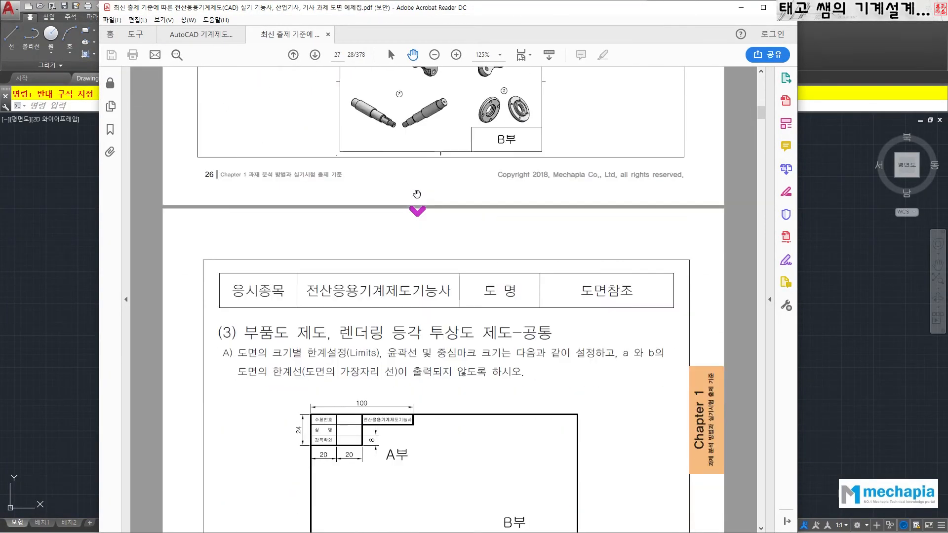
scroll(419, 196, down, 1)
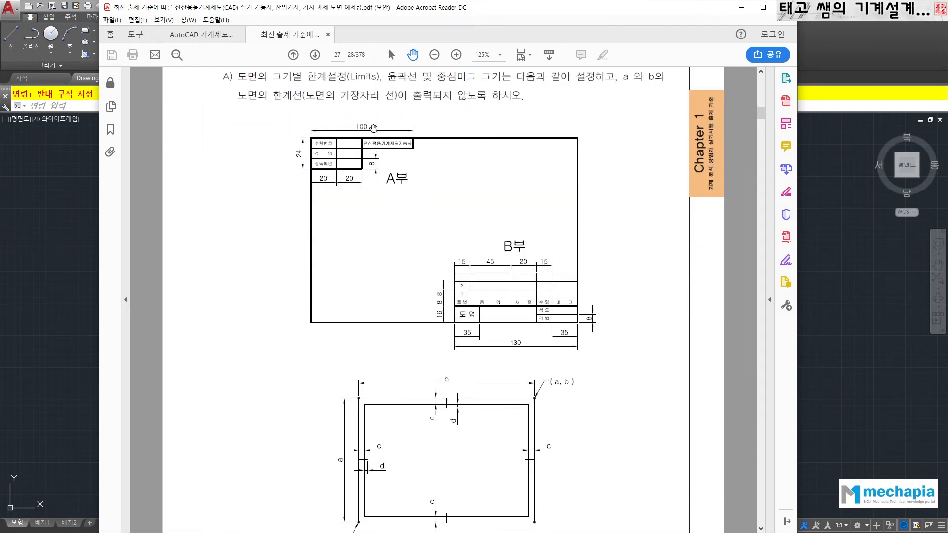
scroll(380, 212, down, 5)
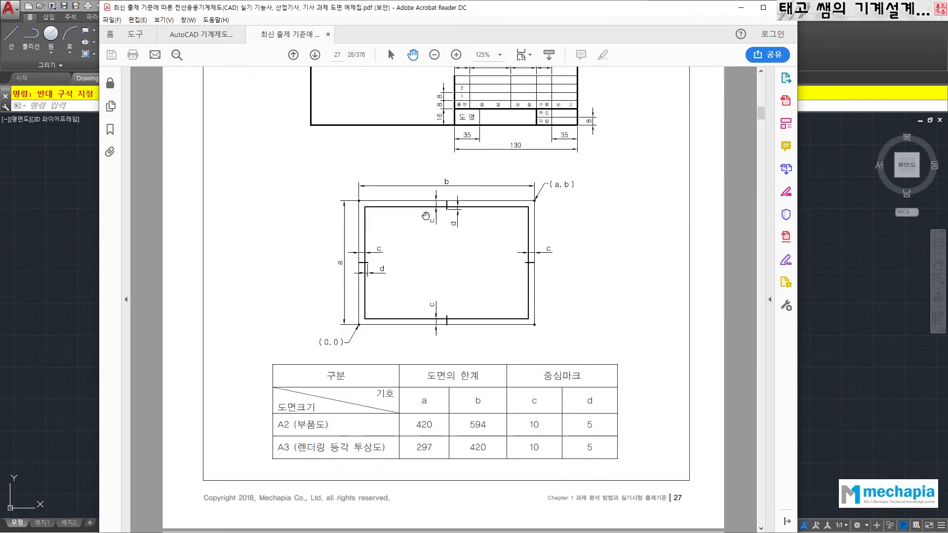
scroll(426, 215, down, 13)
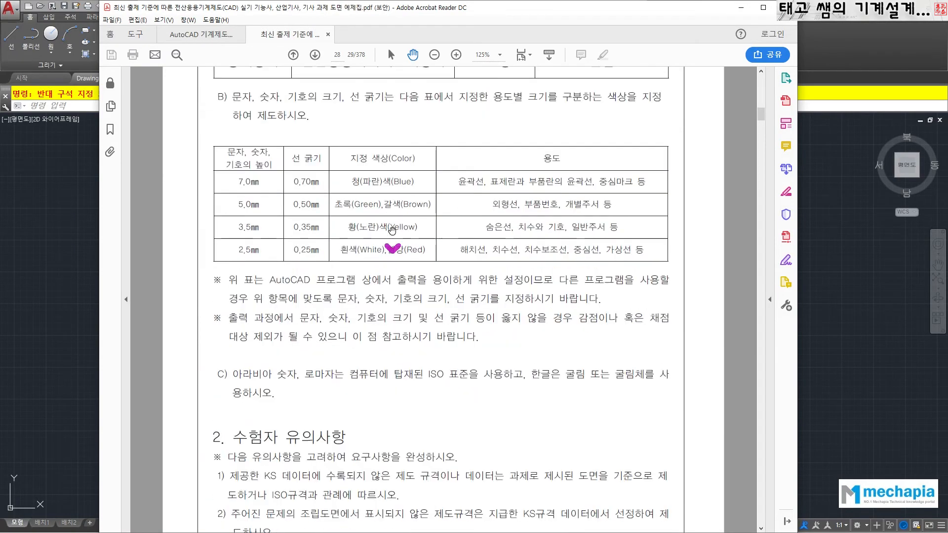
scroll(392, 229, up, 1)
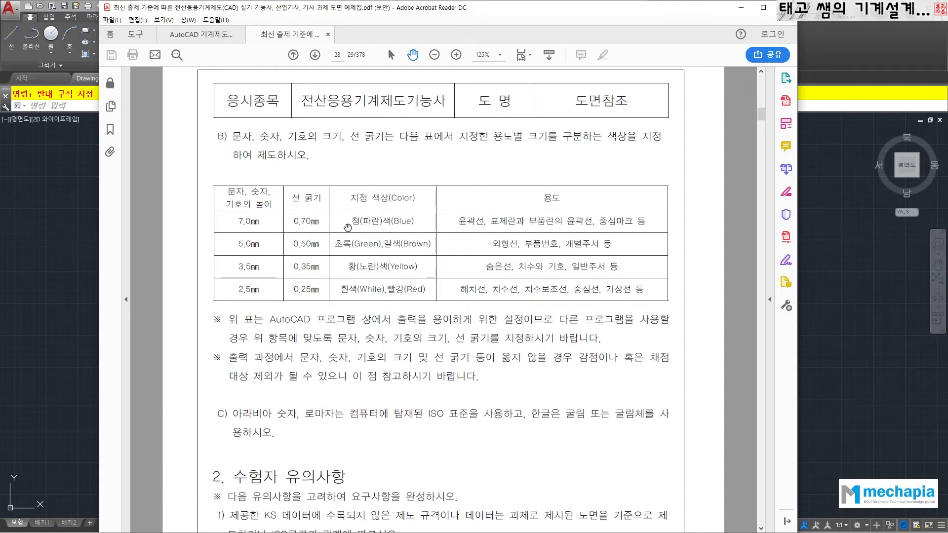
Step: Circle 윤곽선, 외형선 and 숨은선 in the table's usage column with the screen pen, and underline the line types of the 0.25 mm row
scroll(377, 225, up, 1)
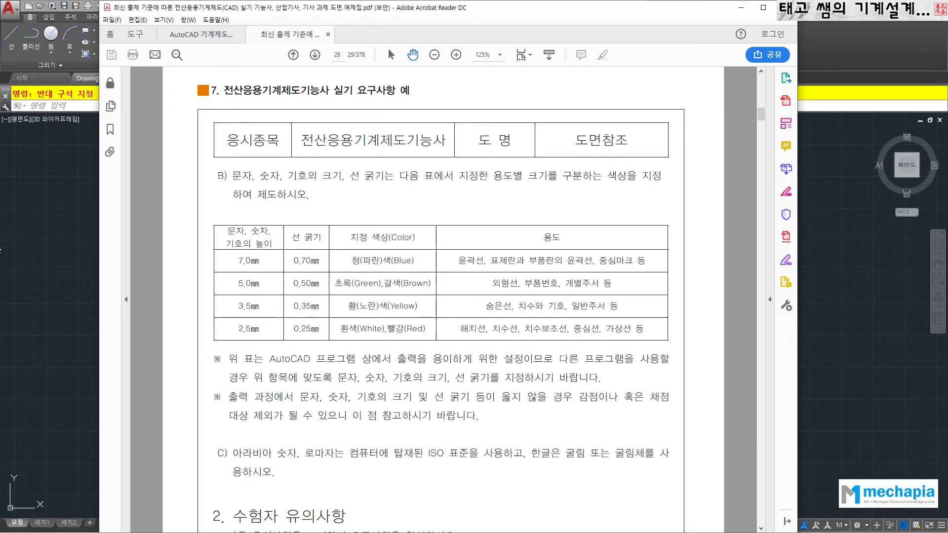
key(ctrl+alt+g)
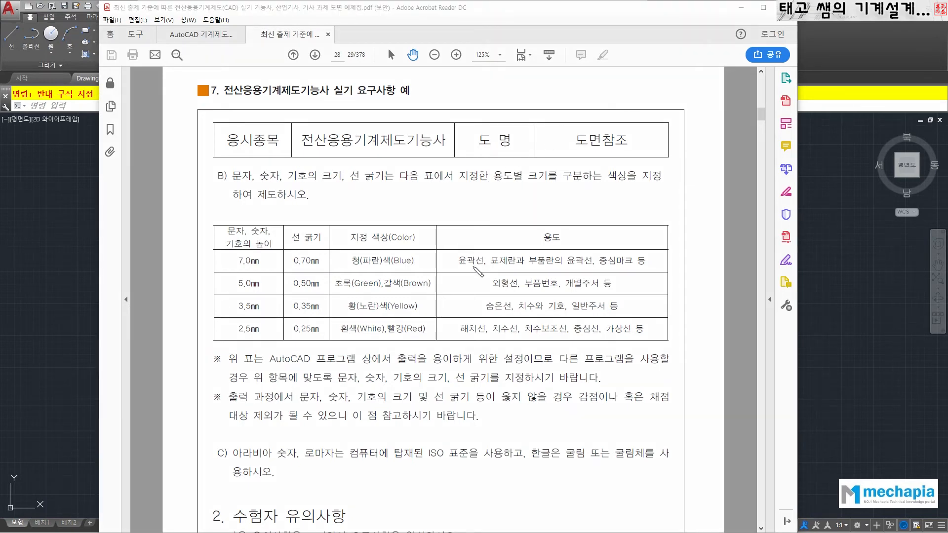
mouse_move(485, 265)
mouse_down()
mouse_move(452, 265)
mouse_move(514, 274)
mouse_move(514, 312)
mouse_up()
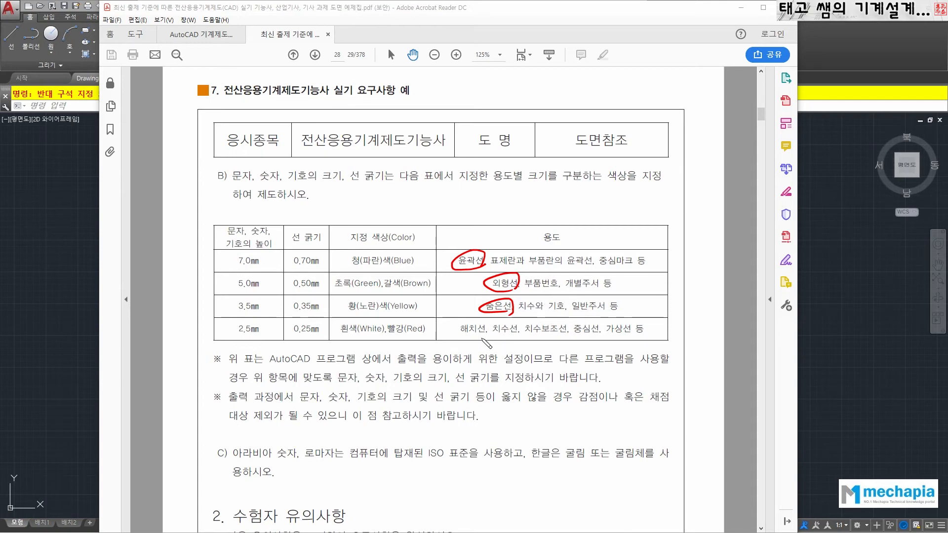
drag(461, 331, 644, 333)
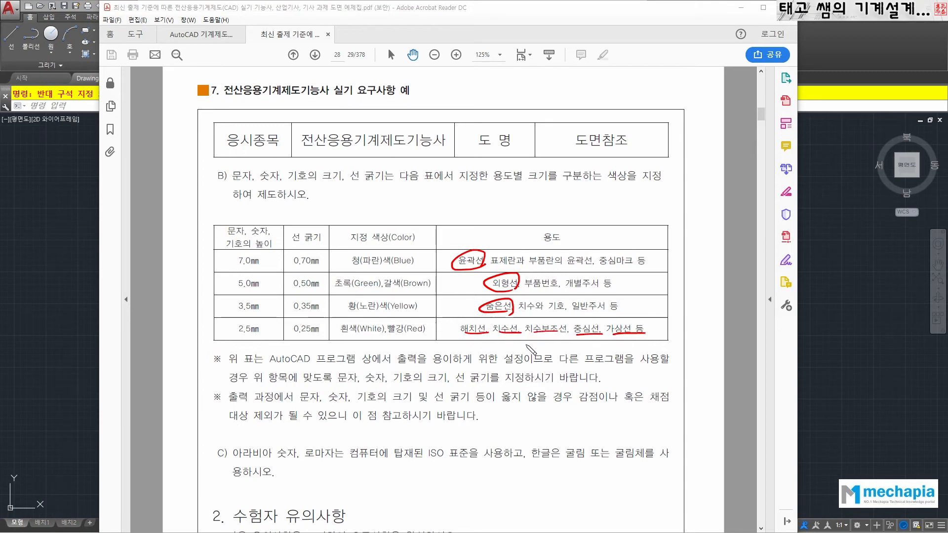
Step: Write the note 가는실선 under the 0.25 mm row's line types and circle 일반주서 with the note 문자
mouse_move(527, 342)
mouse_down()
mouse_move(539, 356)
mouse_move(557, 350)
mouse_up()
drag(545, 352, 556, 353)
mouse_move(559, 348)
mouse_down()
mouse_move(572, 363)
mouse_move(575, 353)
mouse_up()
drag(578, 348, 583, 353)
drag(580, 360, 595, 361)
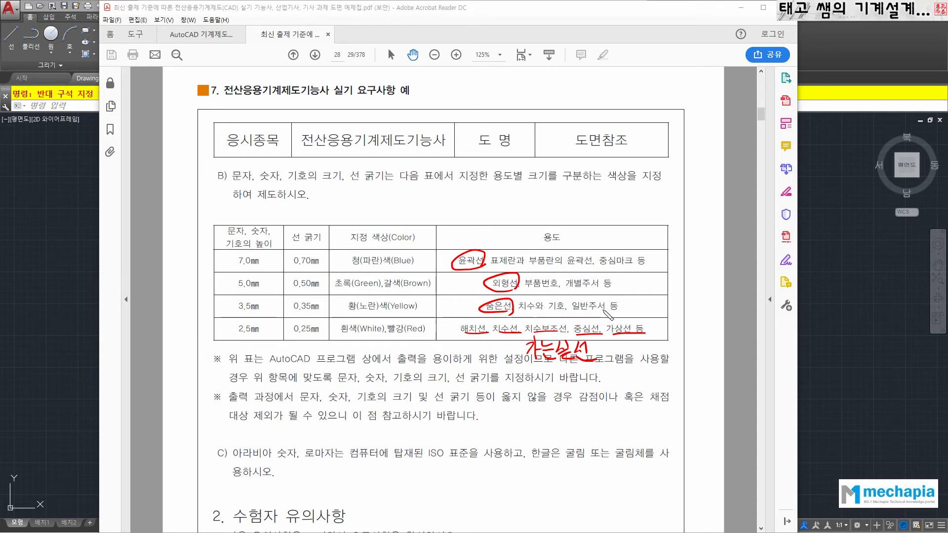
mouse_move(604, 312)
mouse_down()
mouse_move(602, 298)
mouse_move(598, 316)
mouse_move(642, 306)
mouse_move(639, 293)
mouse_move(657, 304)
mouse_move(670, 291)
mouse_move(672, 306)
mouse_up()
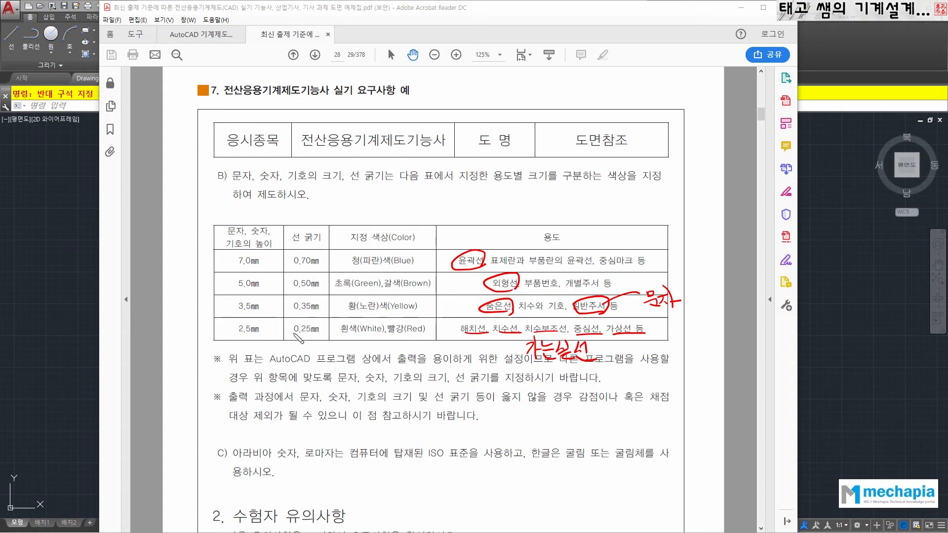
Step: Mark the values in the line thickness column, noting 0.4 beside 0.50 mm, and clear the pen markings
mouse_move(292, 334)
mouse_down()
mouse_move(318, 333)
mouse_move(320, 311)
mouse_move(305, 292)
mouse_move(318, 266)
mouse_move(296, 297)
mouse_move(316, 275)
mouse_move(319, 292)
mouse_move(341, 286)
mouse_up()
click(330, 290)
drag(339, 281, 339, 291)
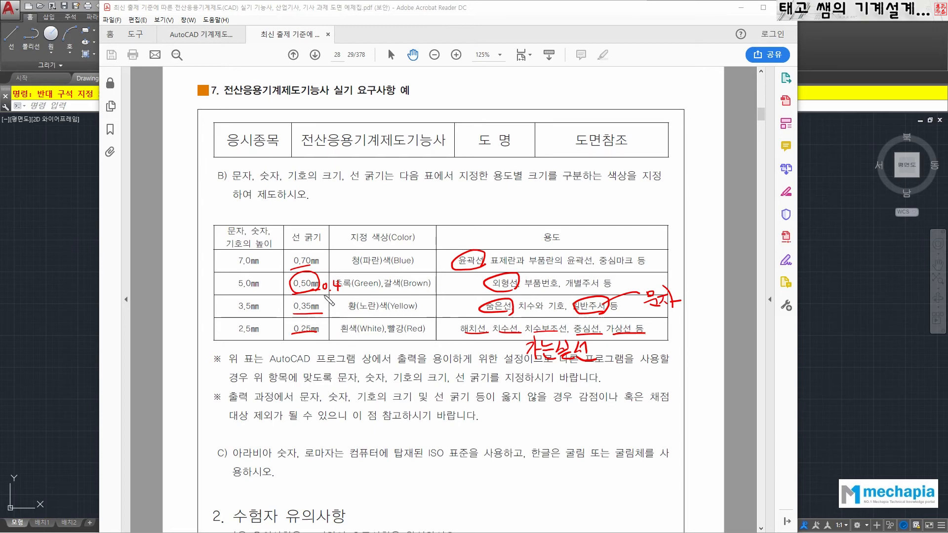
drag(324, 294, 348, 292)
drag(294, 284, 330, 298)
mouse_move(347, 281)
mouse_down()
mouse_move(323, 286)
mouse_move(300, 264)
mouse_up()
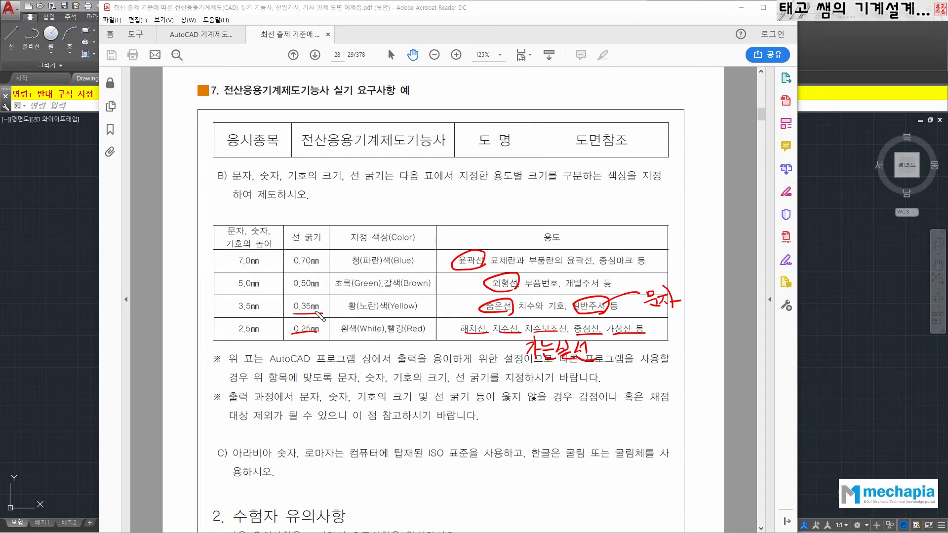
drag(319, 316, 319, 348)
mouse_move(523, 355)
mouse_down()
mouse_move(582, 353)
mouse_move(569, 348)
mouse_move(604, 337)
mouse_move(610, 316)
mouse_move(637, 299)
mouse_move(668, 314)
mouse_move(676, 306)
mouse_move(486, 345)
mouse_move(498, 307)
mouse_move(477, 275)
mouse_move(486, 295)
mouse_up()
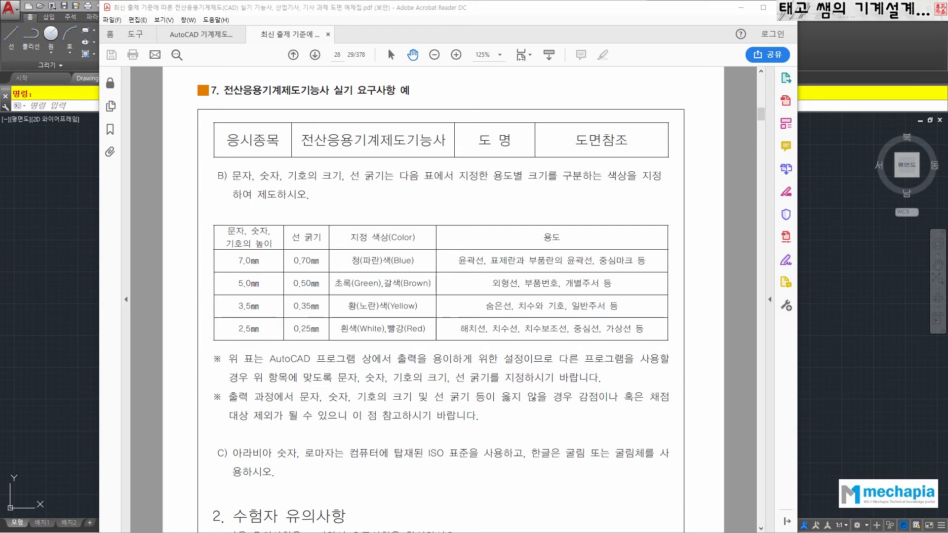
Step: Look through the candidate notes on pages 28 and 29, and go back to the title block and sheet limits on page 27
mouse_move(809, 21)
scroll(517, 246, down, 10)
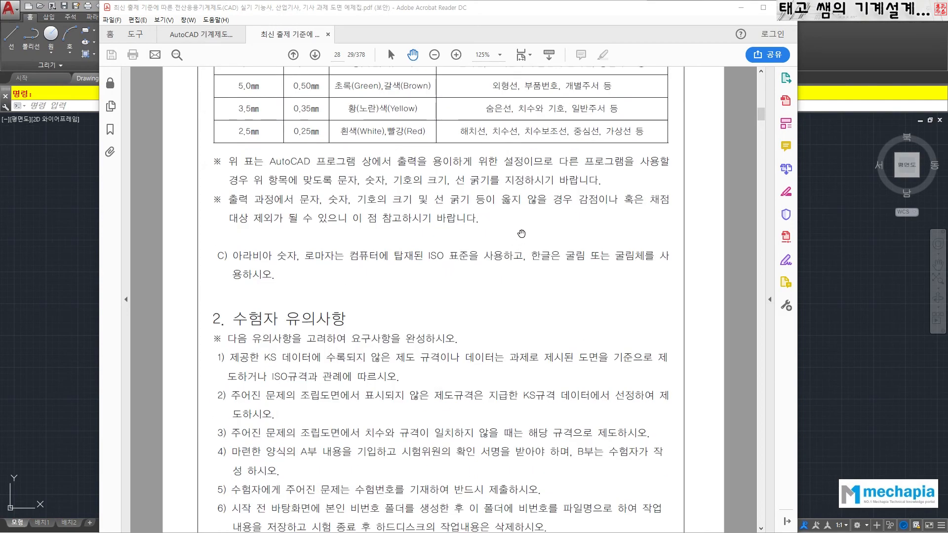
scroll(521, 234, down, 15)
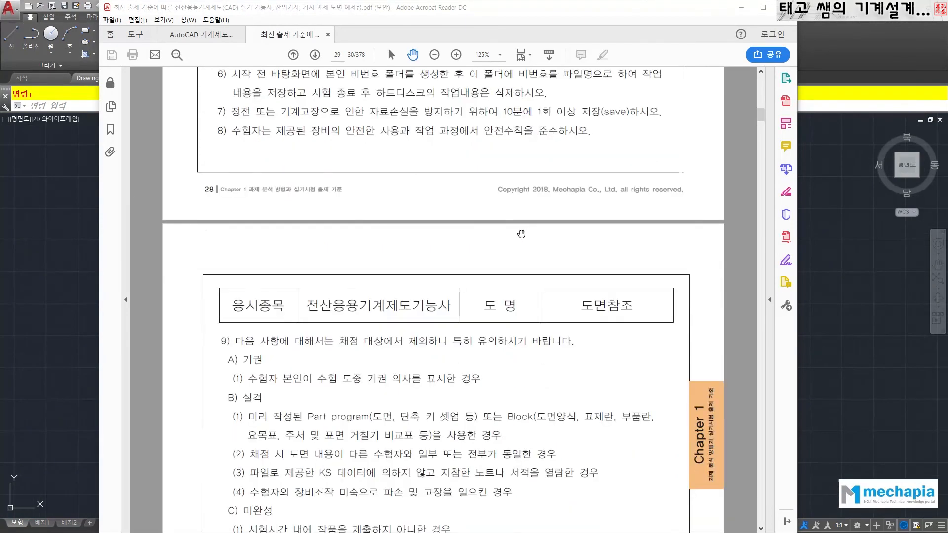
scroll(520, 235, up, 15)
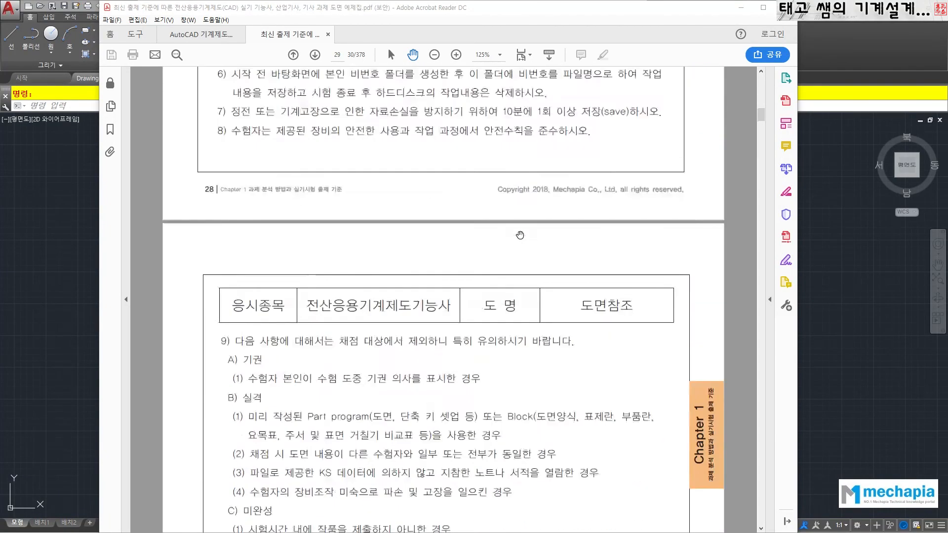
scroll(519, 235, up, 11)
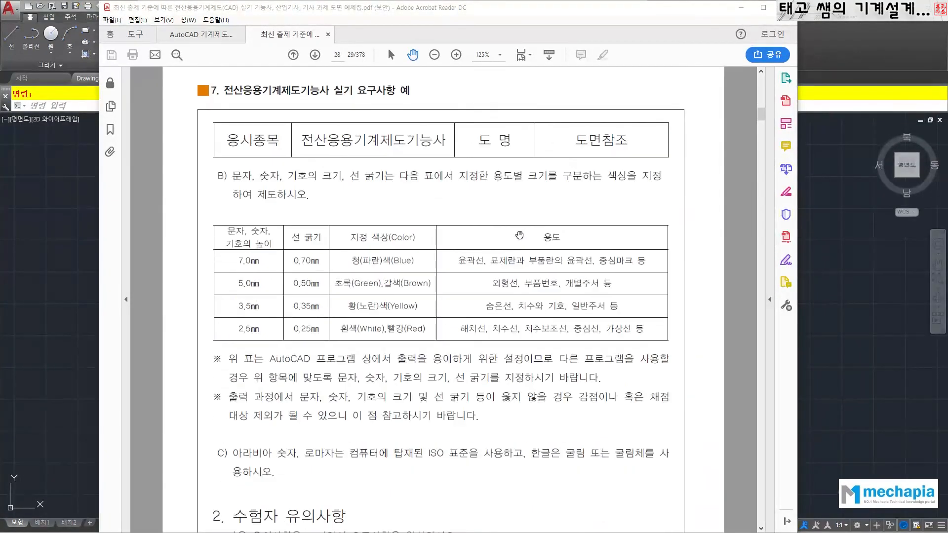
scroll(519, 234, up, 11)
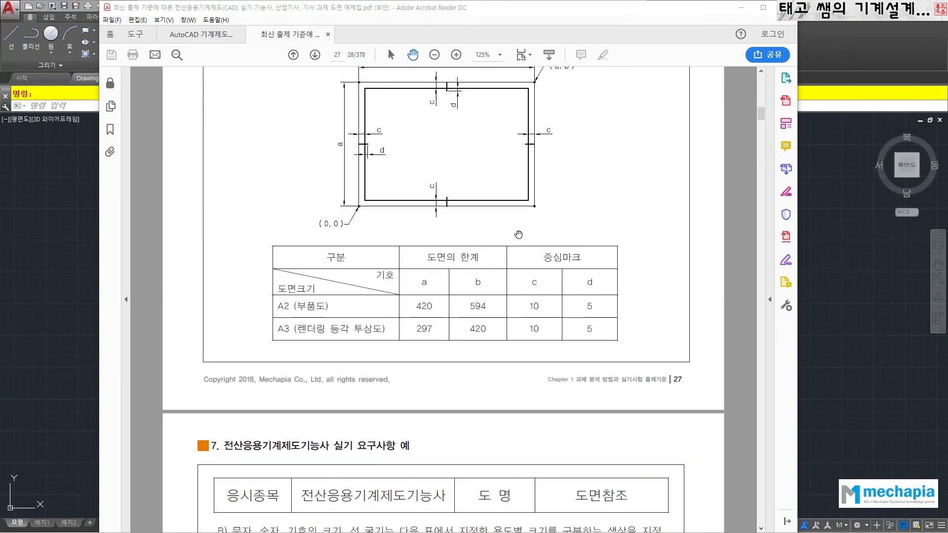
scroll(518, 235, up, 3)
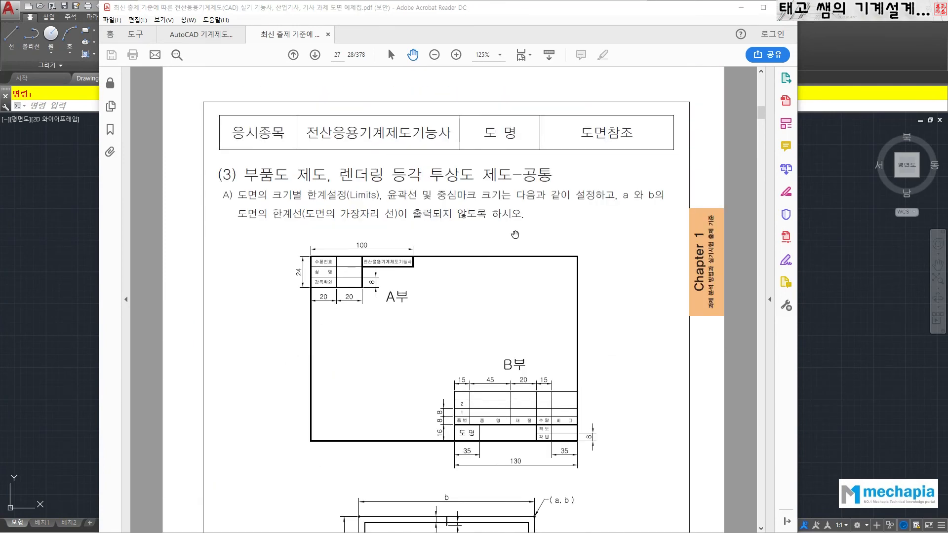
Step: Switch back to AutoCAD and set the colour of the 가는실선 layer to white in the layer manager
click(741, 8)
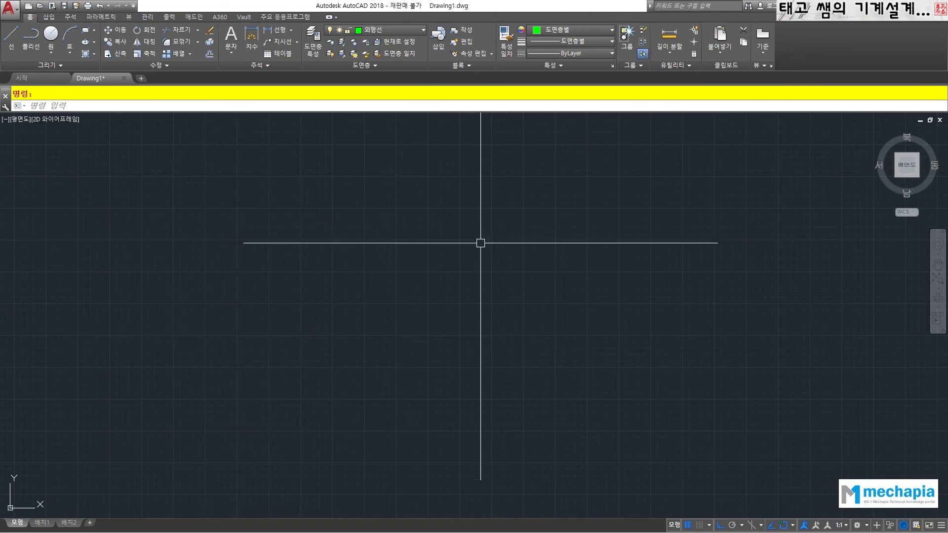
click(313, 42)
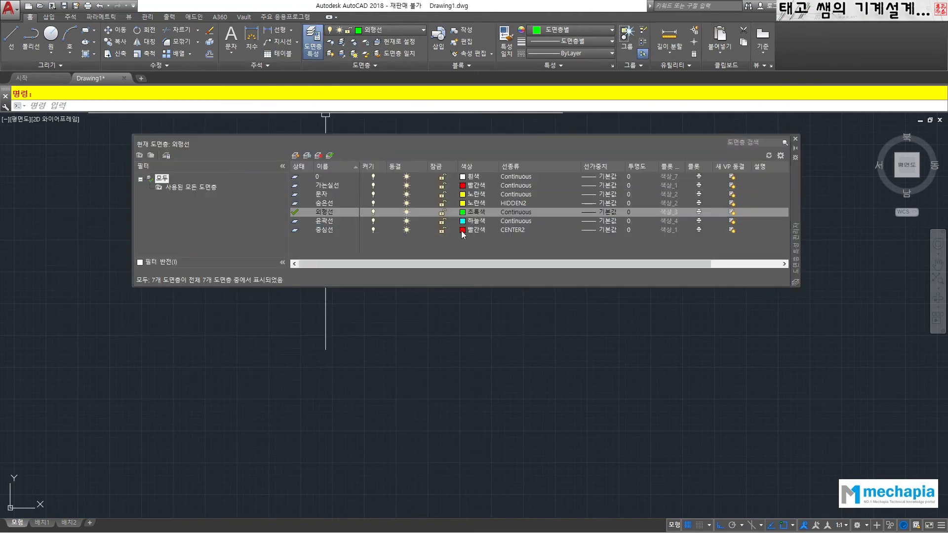
click(472, 231)
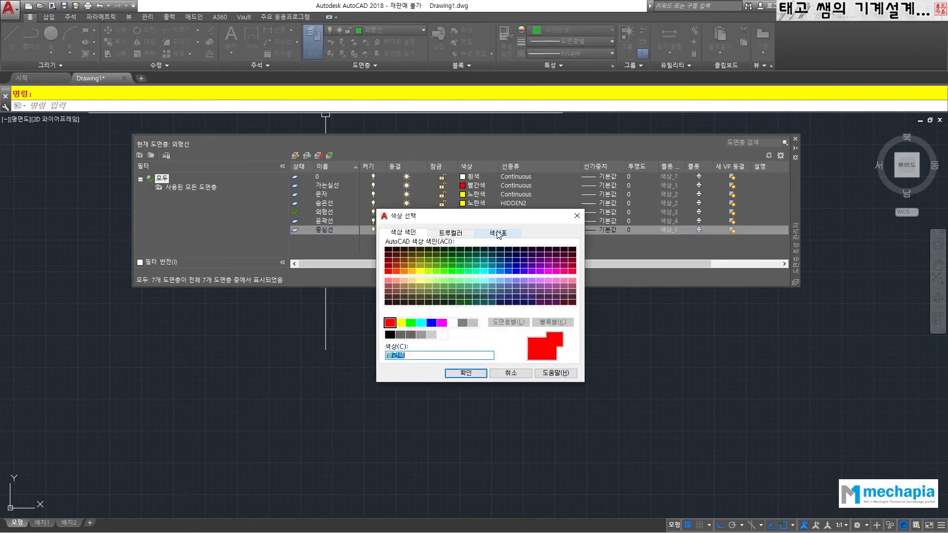
click(576, 216)
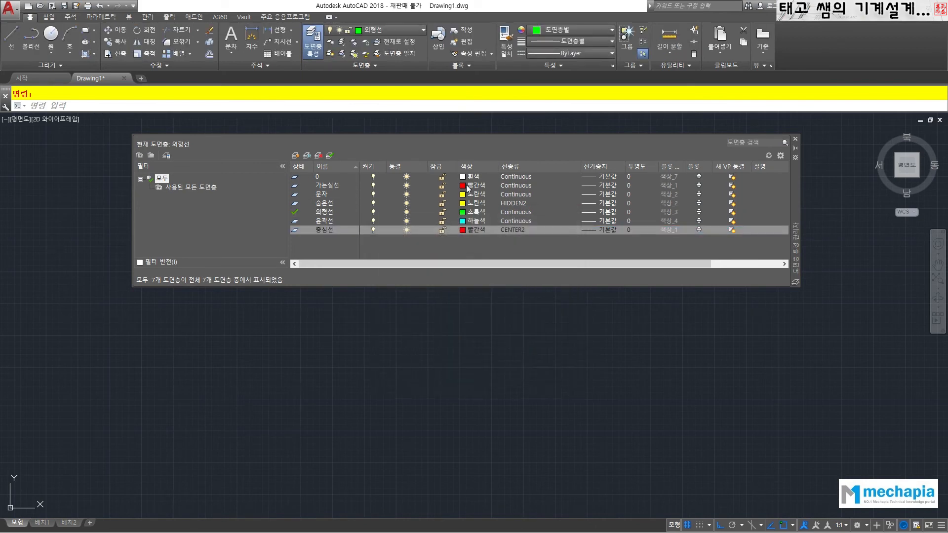
double_click(324, 187)
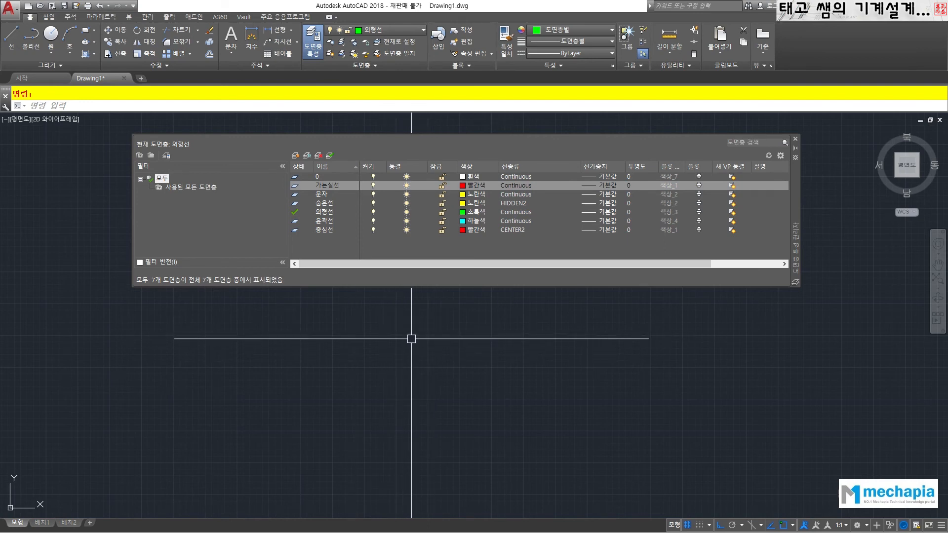
click(466, 188)
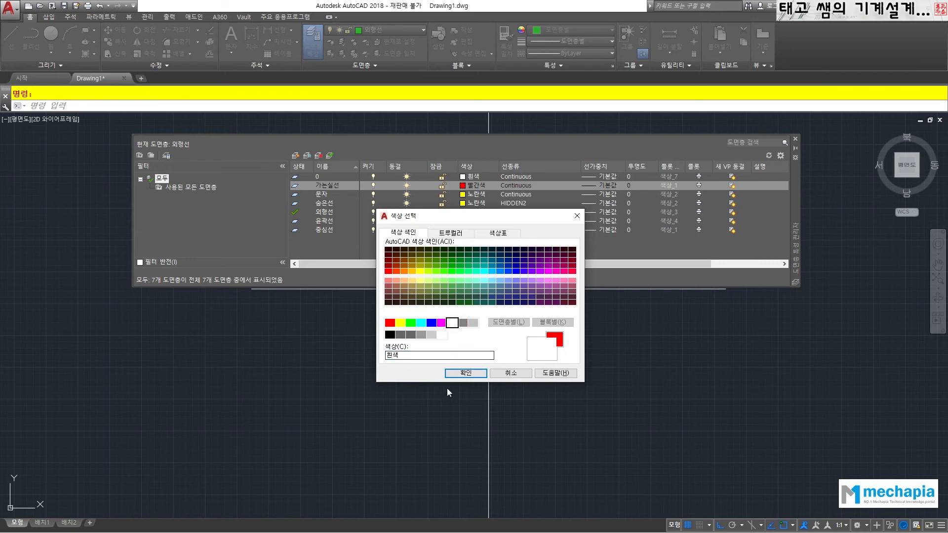
click(463, 373)
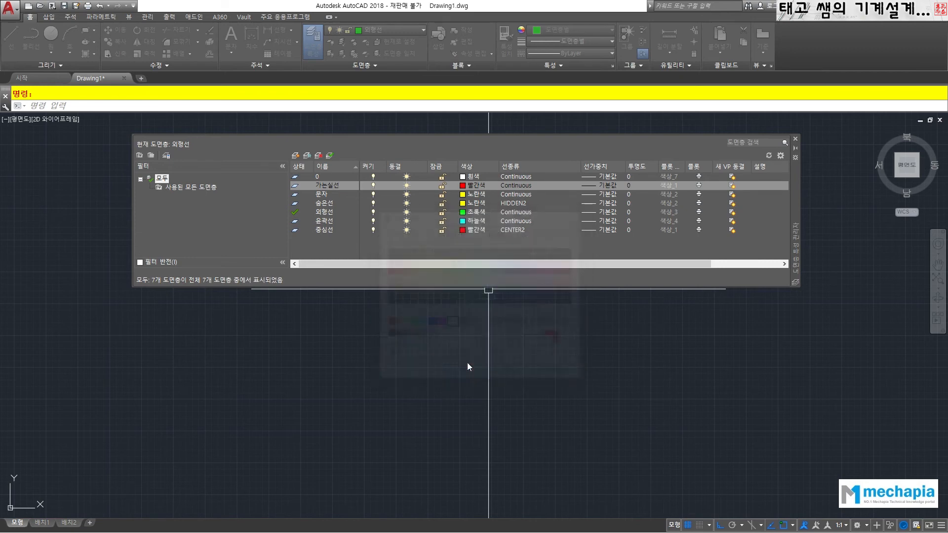
Step: Set the colour of the 중심선 layer to white, recheck the layer list, and close the layer manager
click(461, 230)
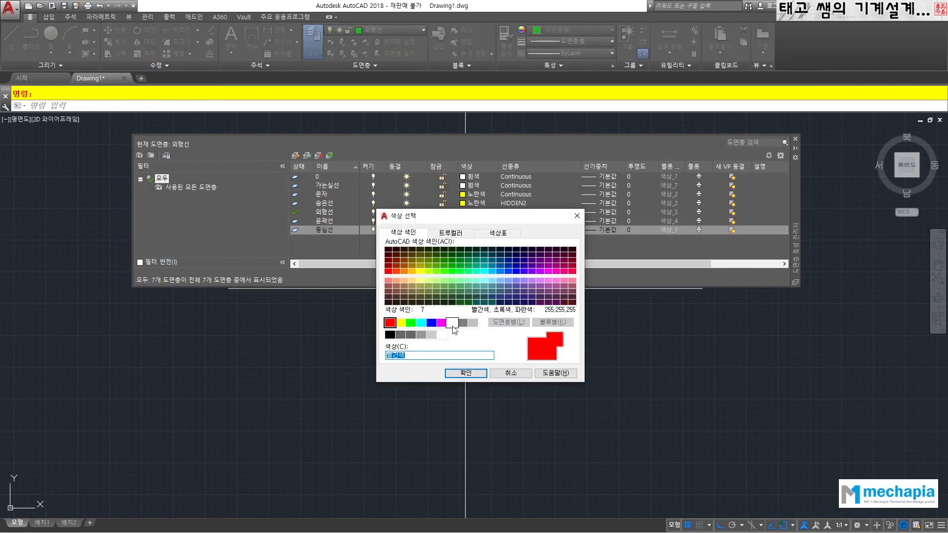
click(452, 322)
click(467, 371)
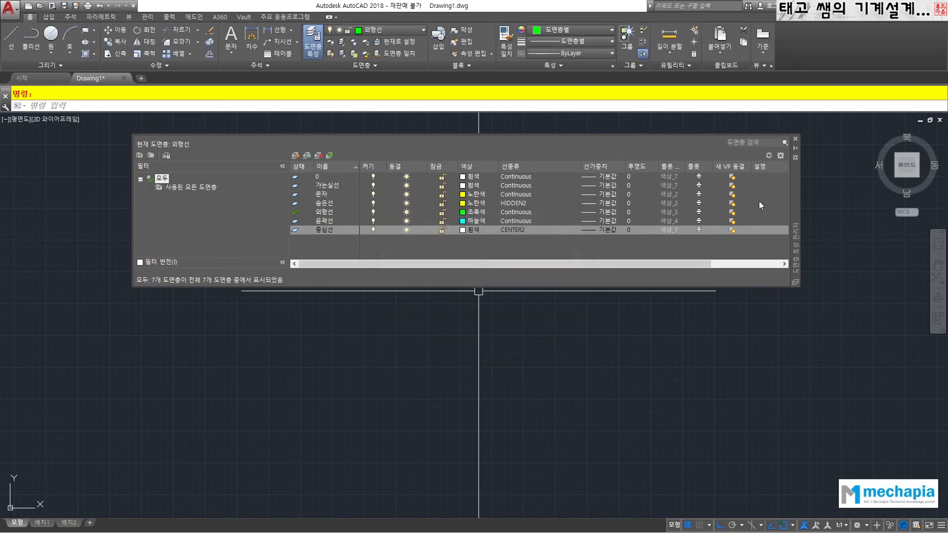
click(795, 140)
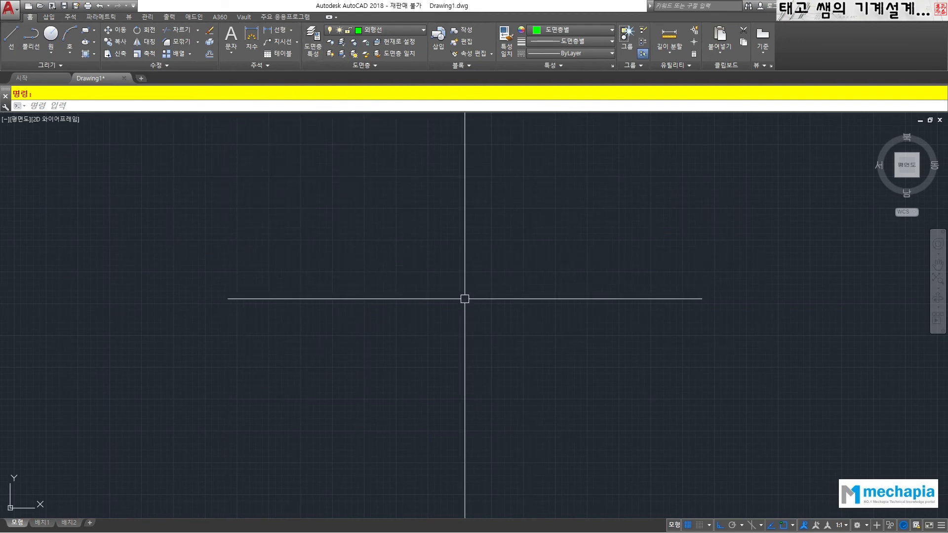
click(314, 35)
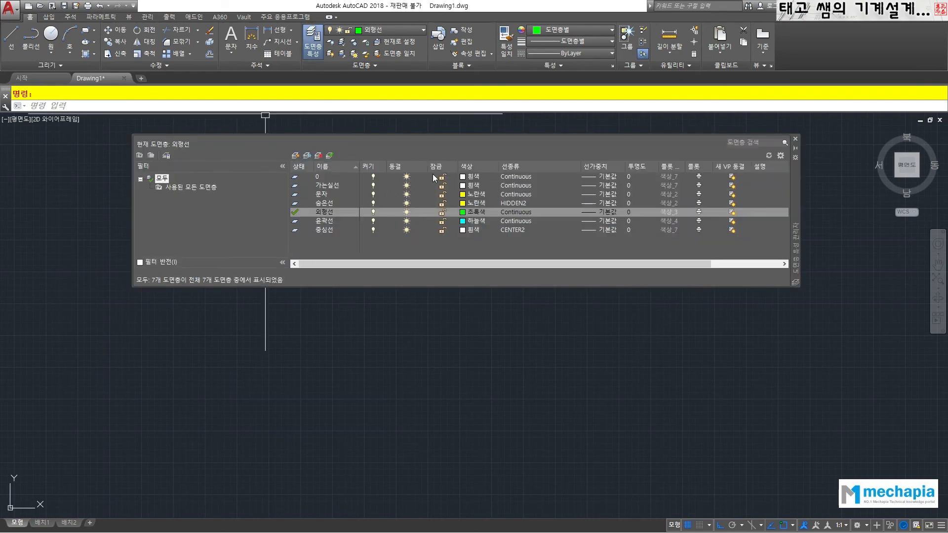
click(795, 138)
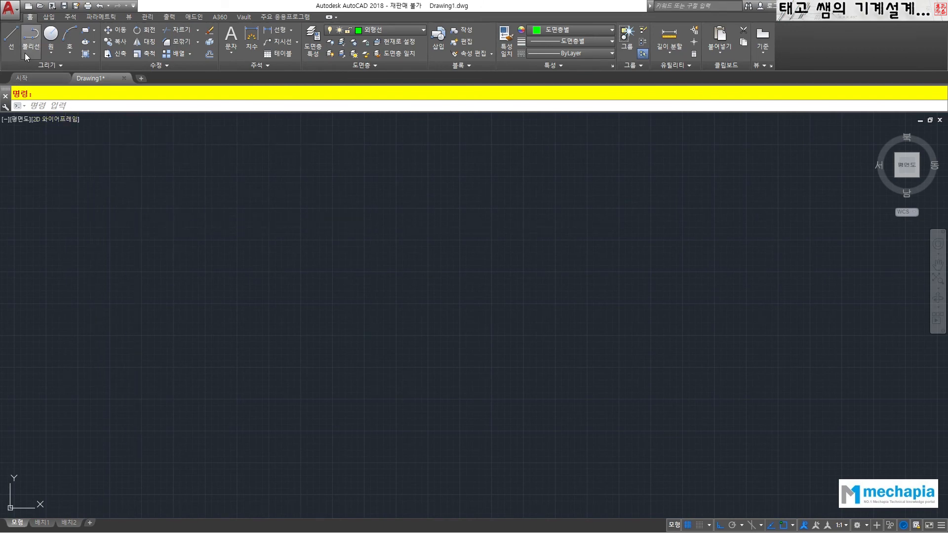
Step: Save the drawing under the new name 연습도면 in the CAD작업 folder as an AutoCAD 2013/LT2013 DWG
click(11, 10)
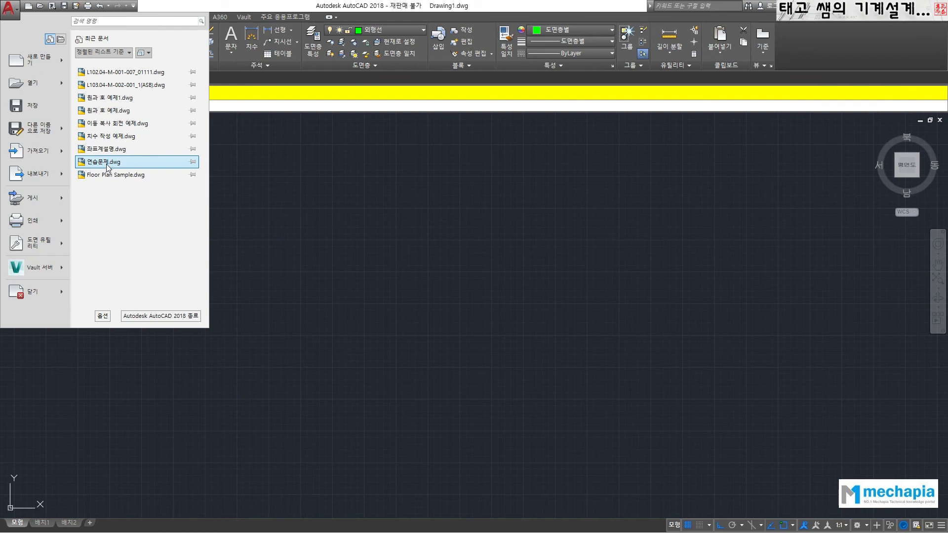
click(39, 128)
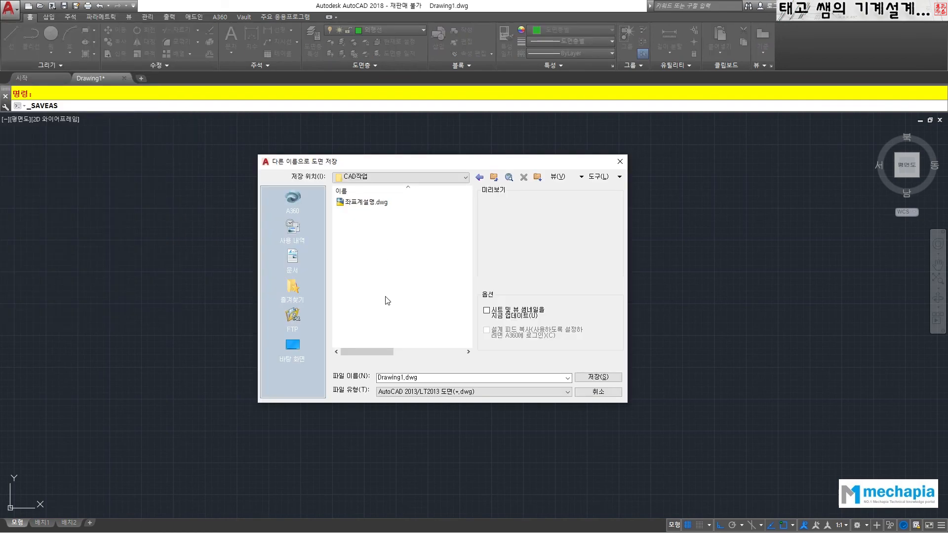
click(410, 272)
click(407, 280)
click(487, 377)
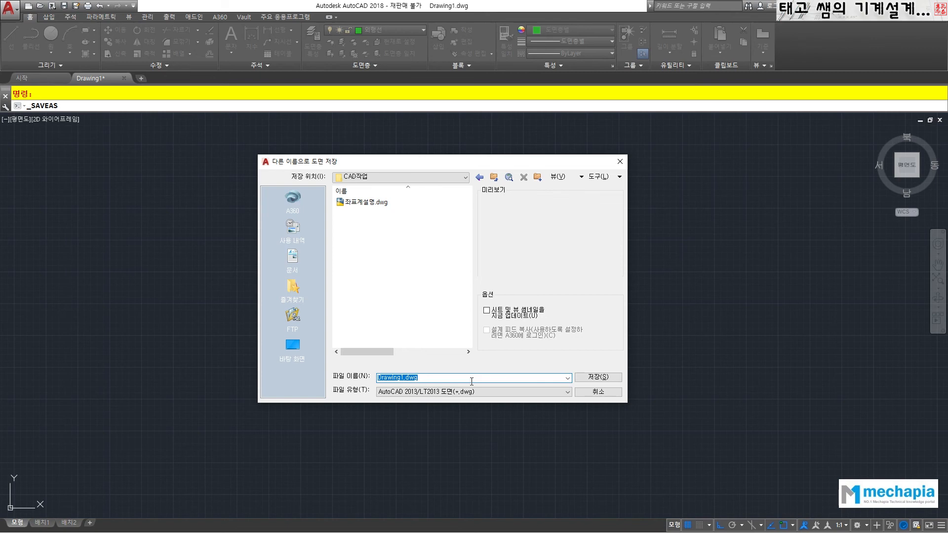
text(du)
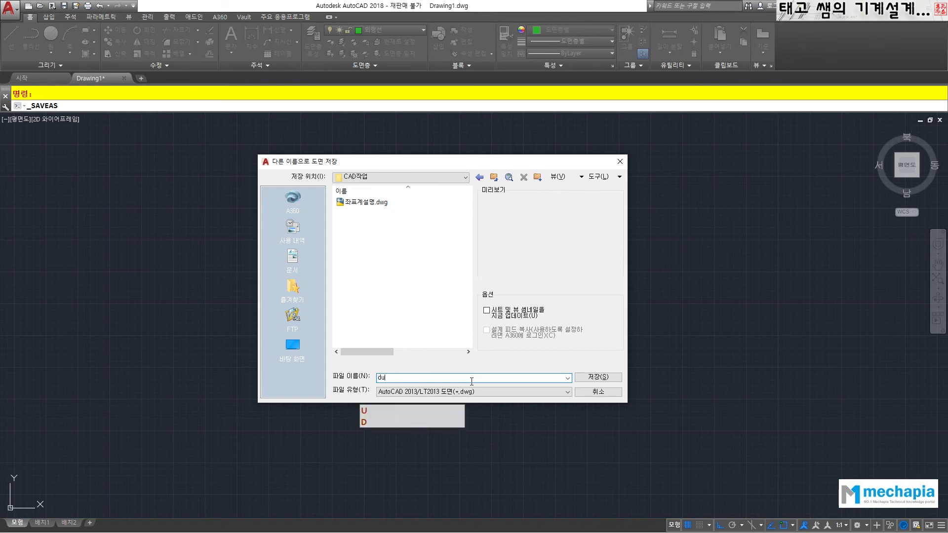
key(BackSpace)
key(BackSpace)
text(연습도면)
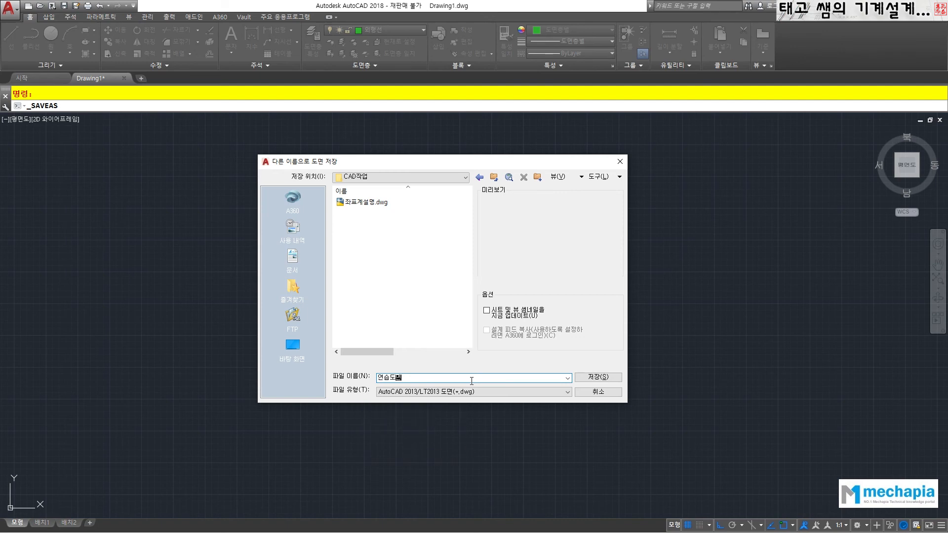
click(472, 380)
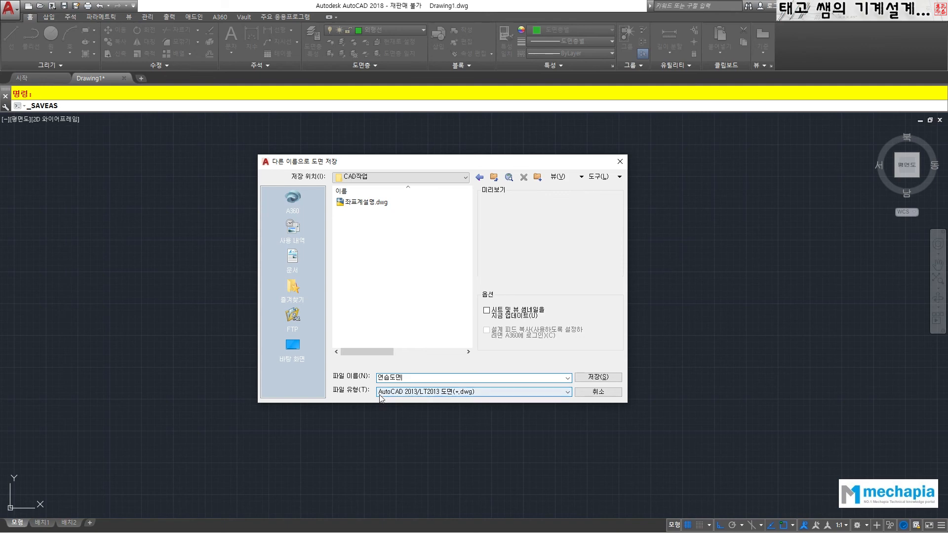
click(595, 377)
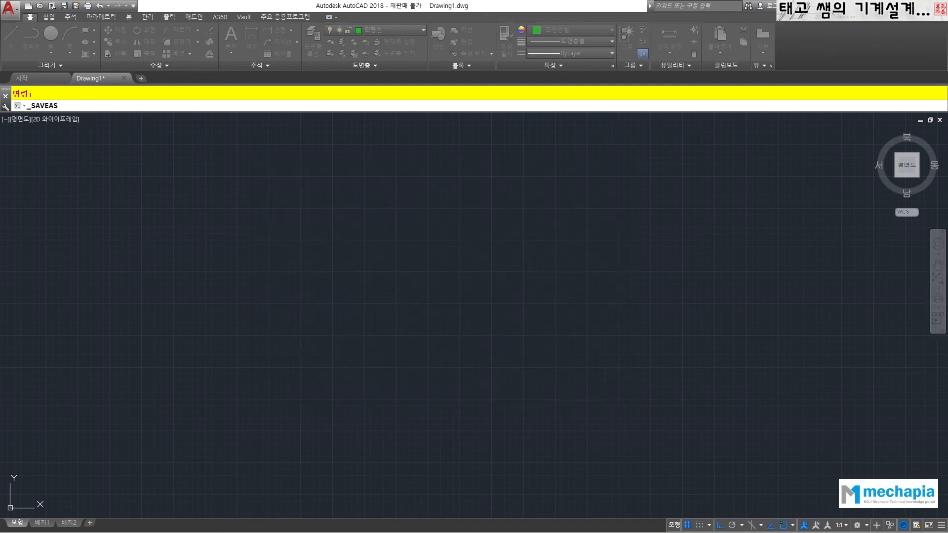